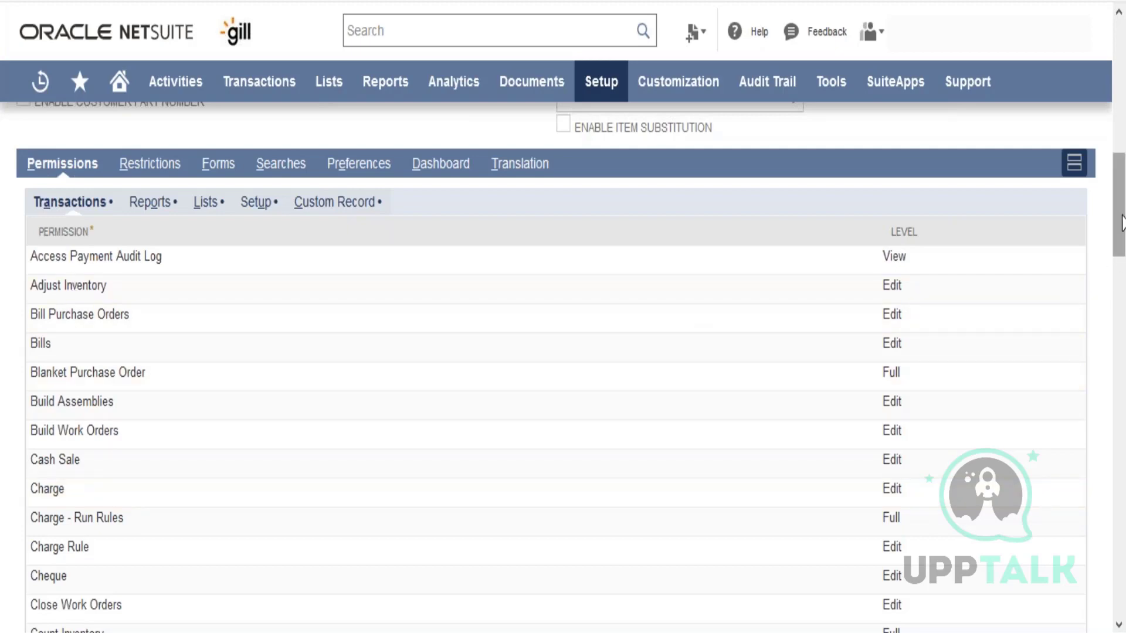
- Try to add the Adjust Inventory transaction permission at the View level to the role, and discard the new line
drag(1122, 223, 1122, 596)
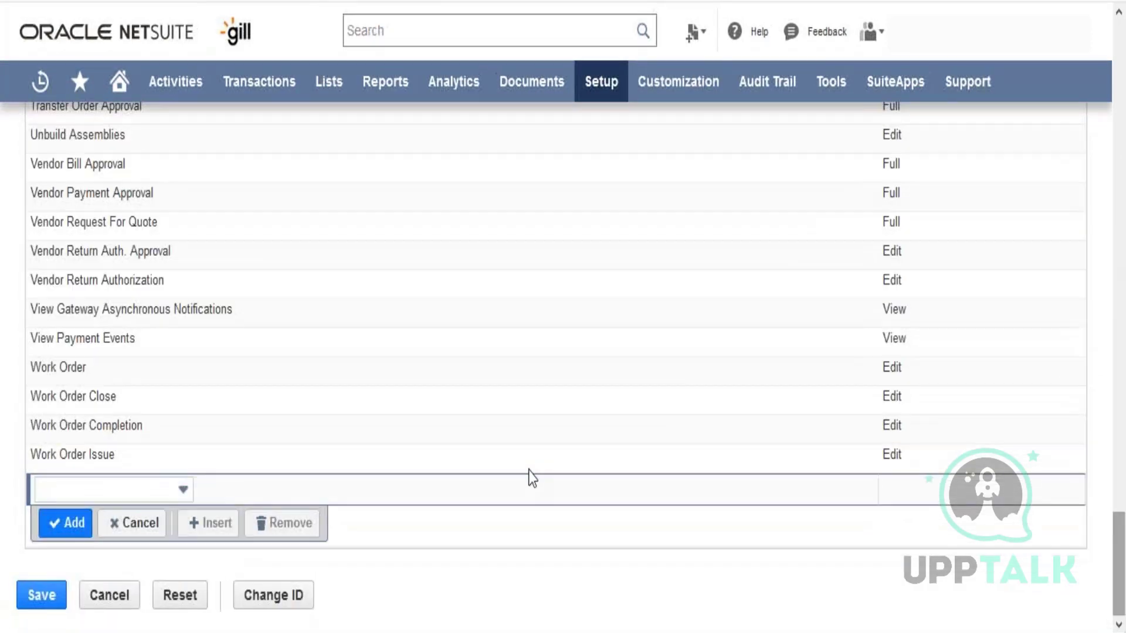
click(118, 489)
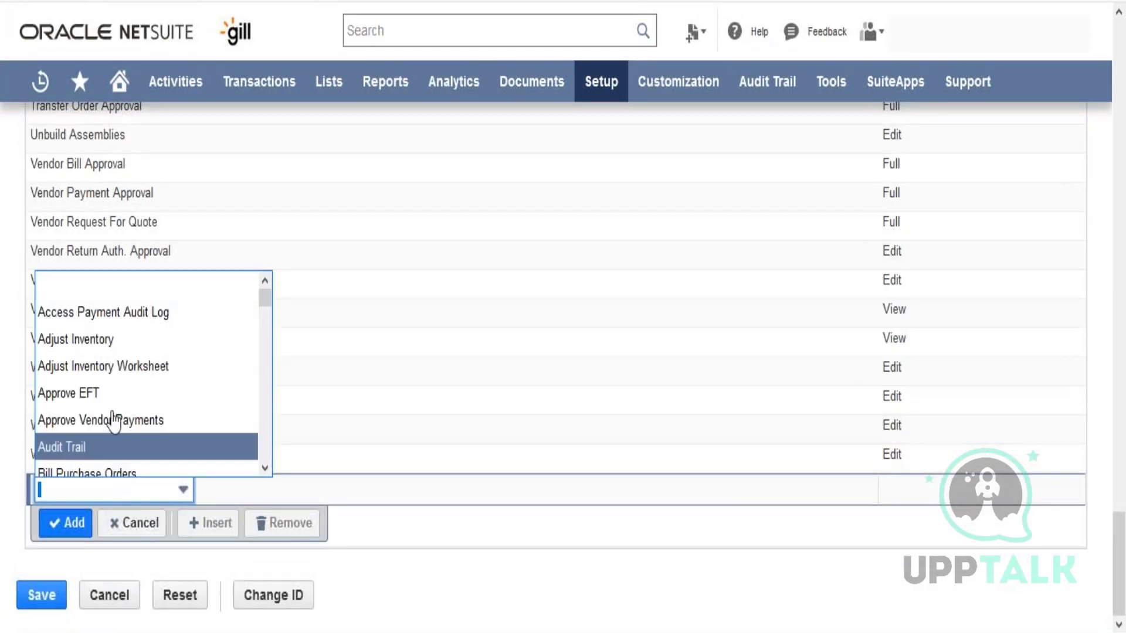
click(118, 346)
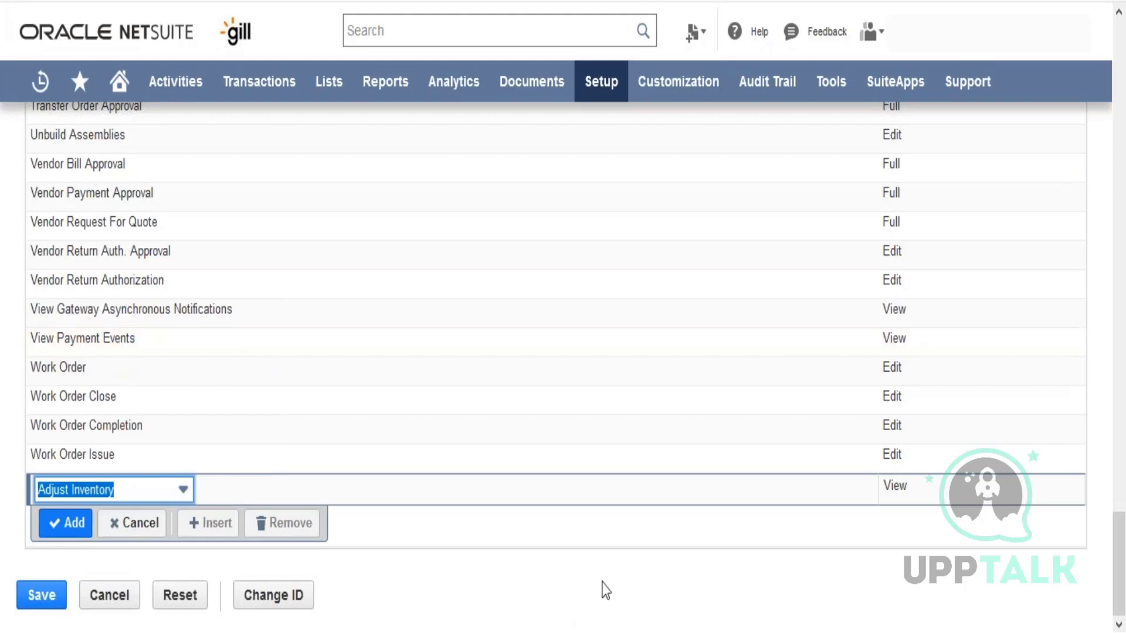
click(945, 490)
click(950, 495)
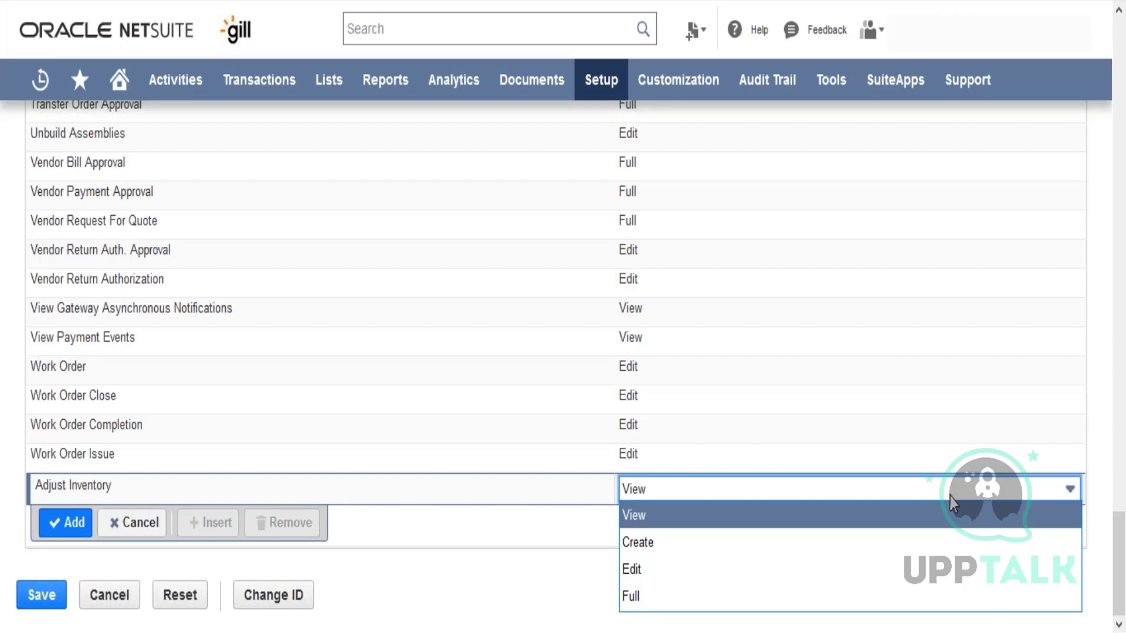
click(567, 598)
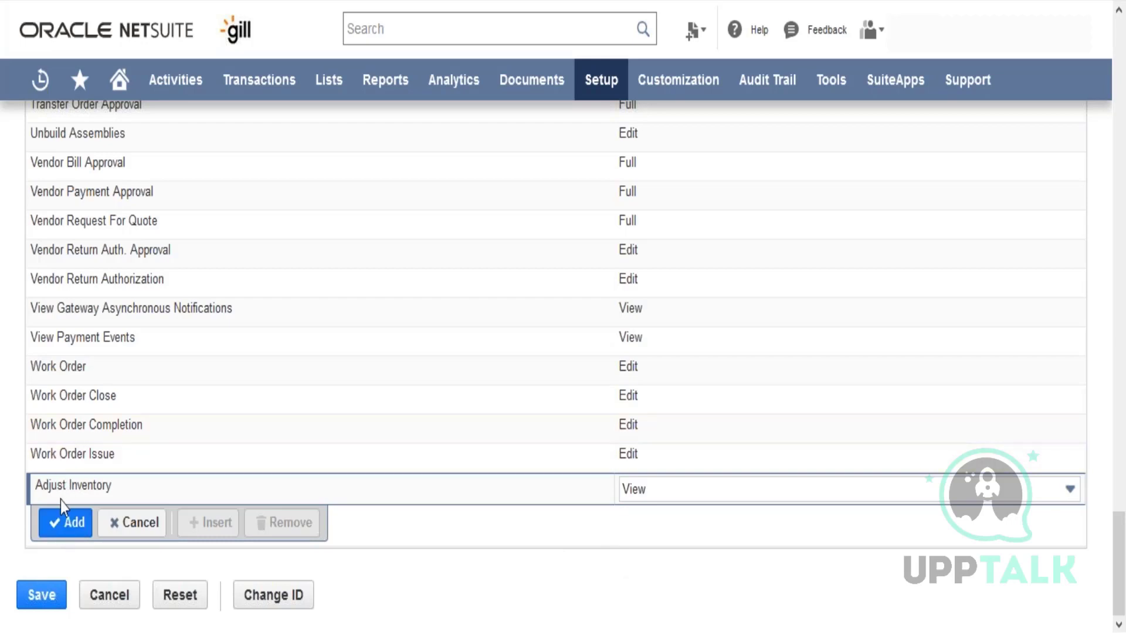
click(67, 527)
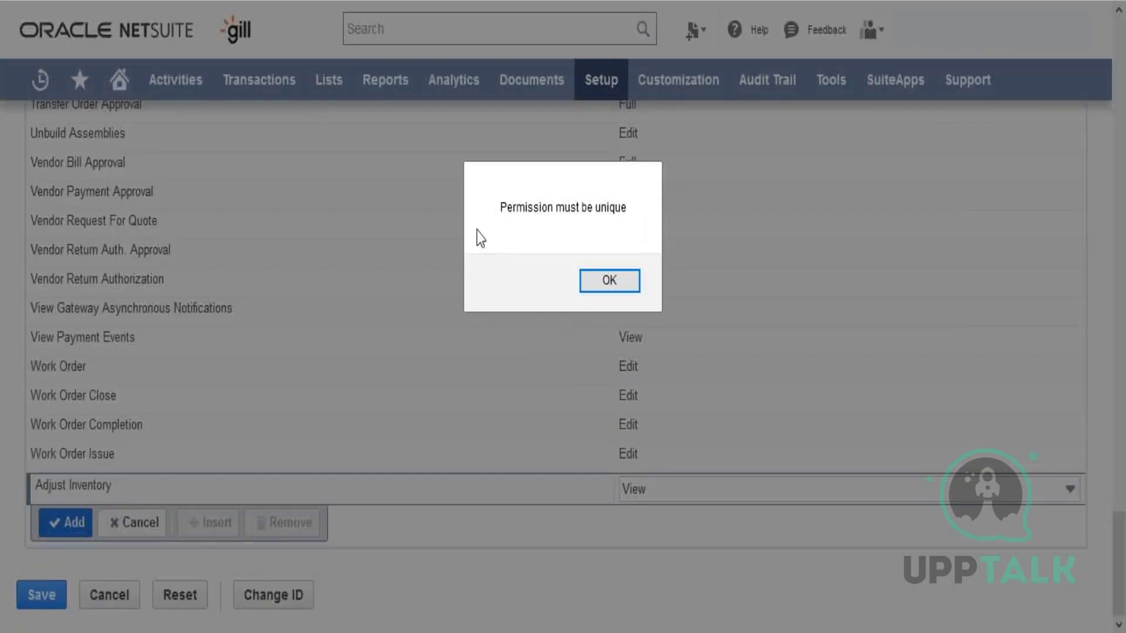
click(601, 279)
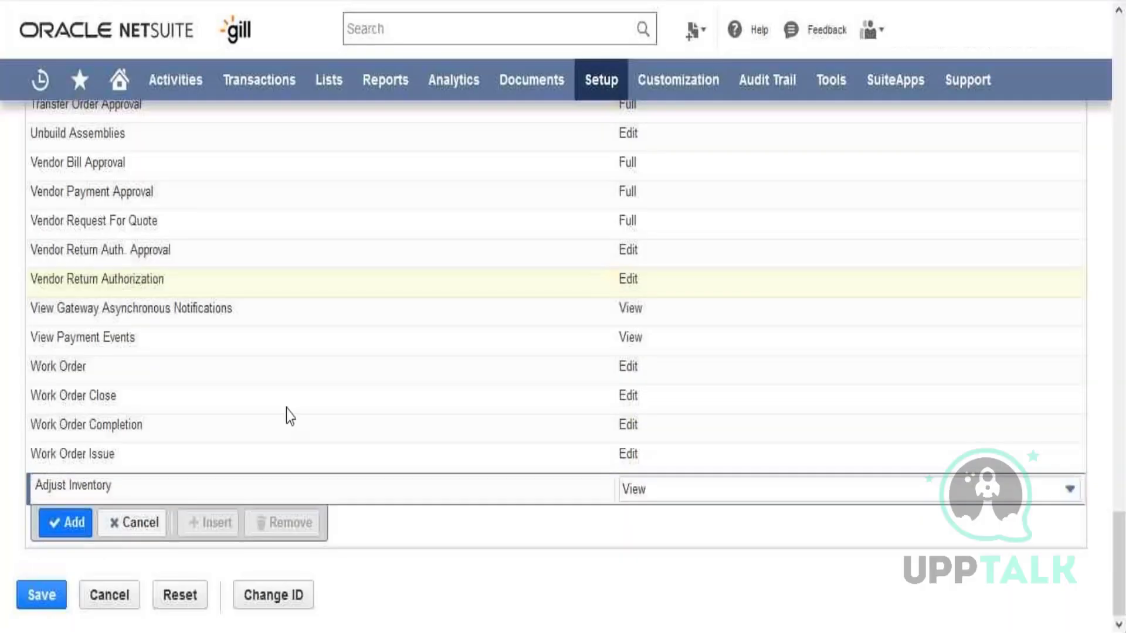
click(136, 523)
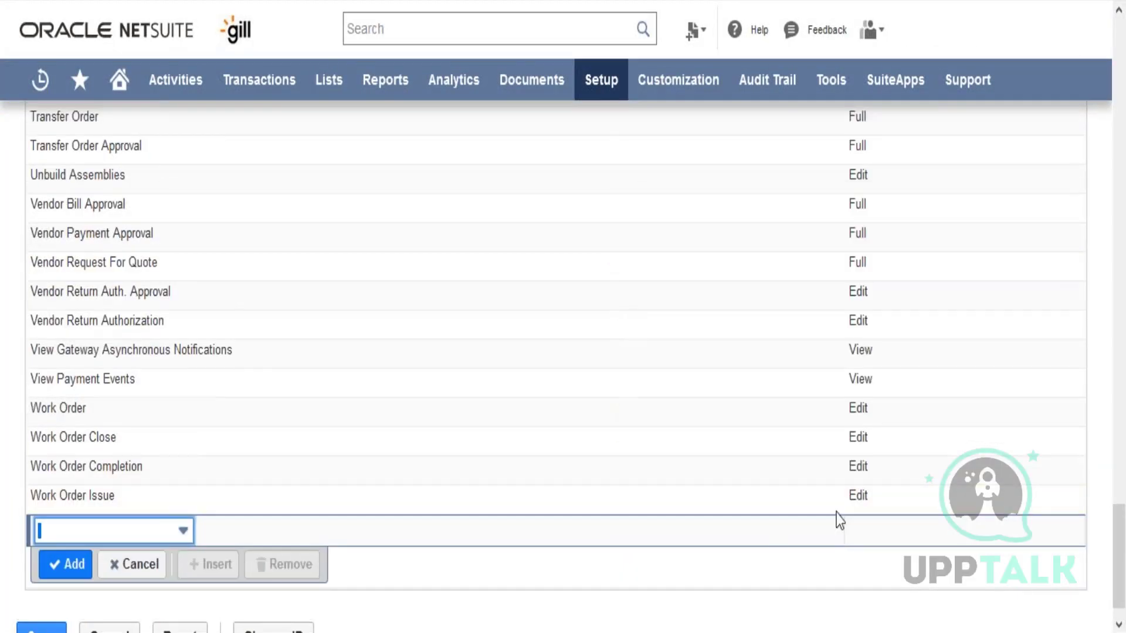
- Display the role's Reports permissions and list the report permissions available for a new line
drag(1120, 591, 1124, 146)
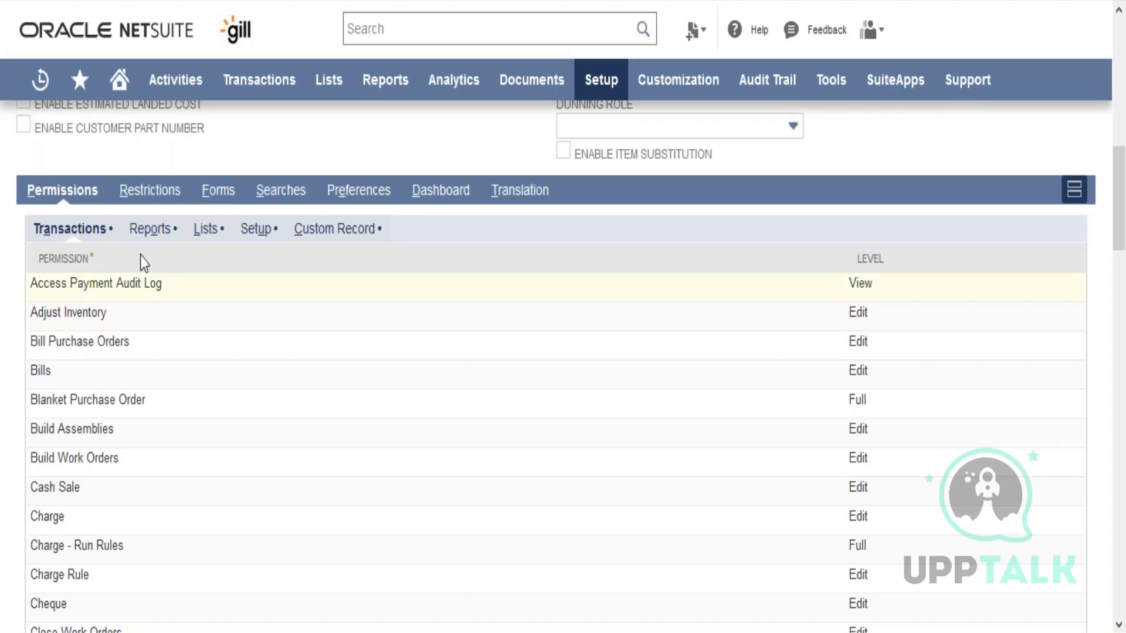
click(151, 232)
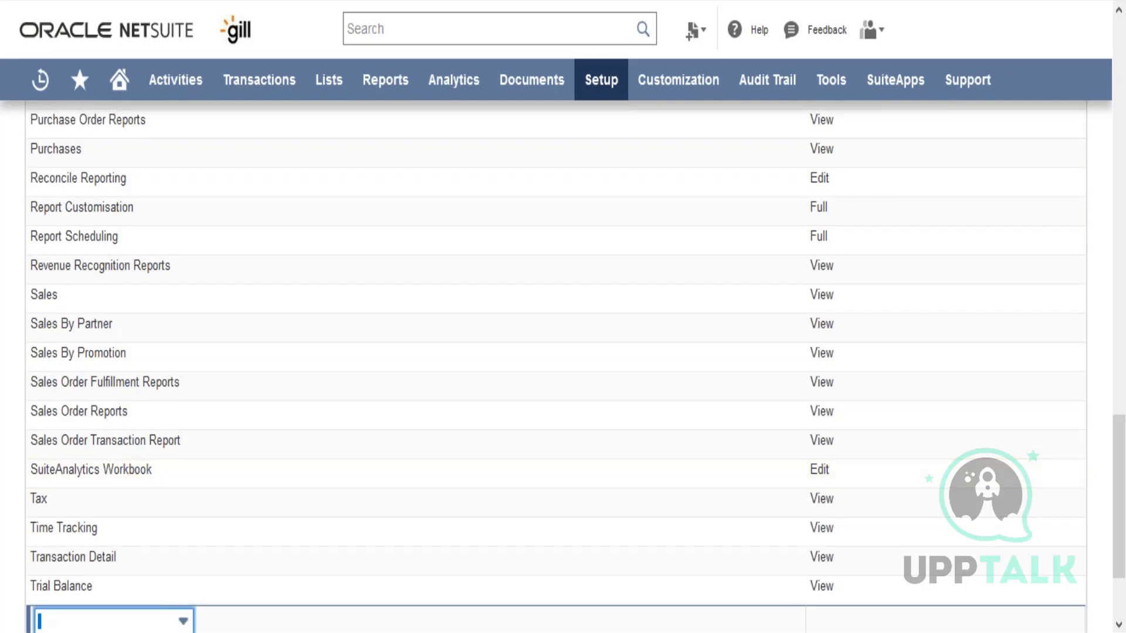
click(115, 617)
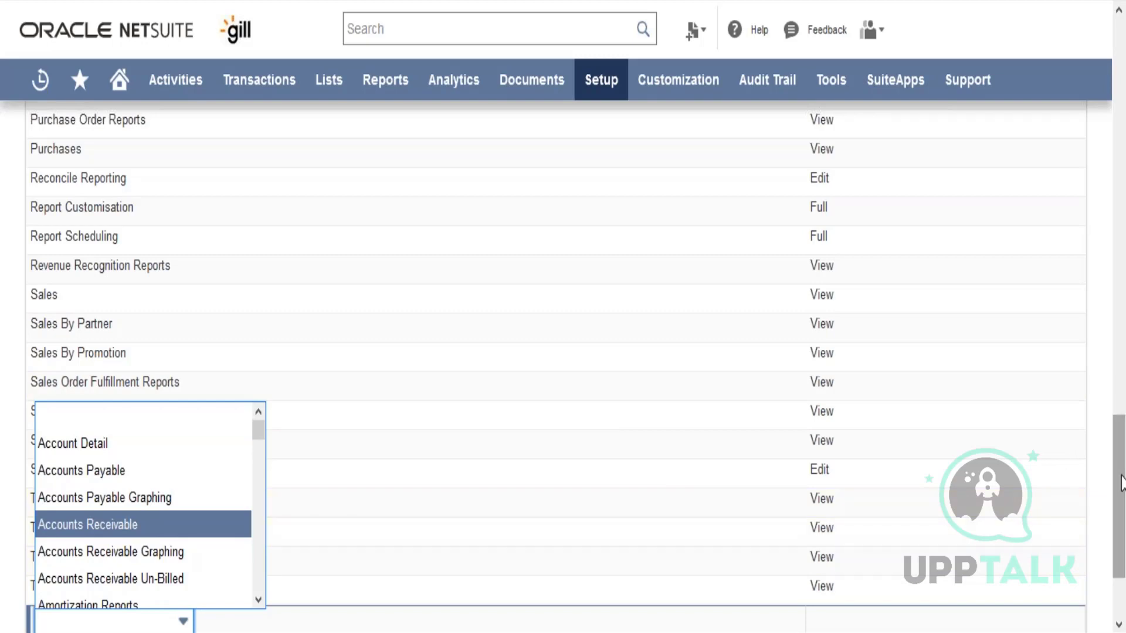
- Display the role's Lists permissions and examine the matching Accounting, Employees and Relationships entries in the Lists navigation
drag(1122, 396, 1122, 257)
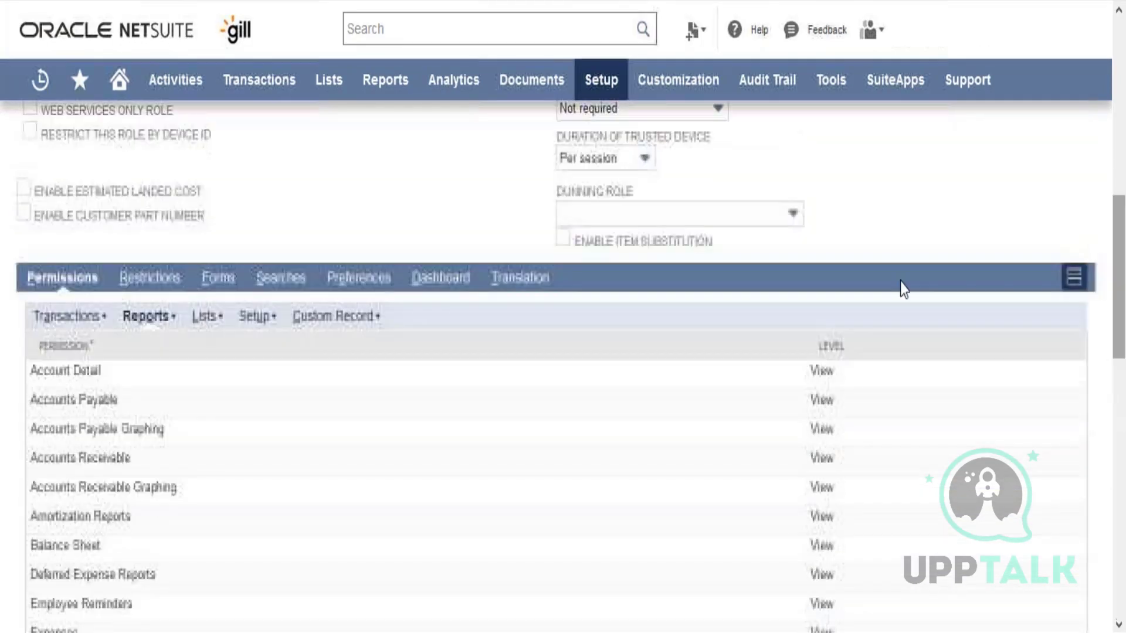
click(208, 322)
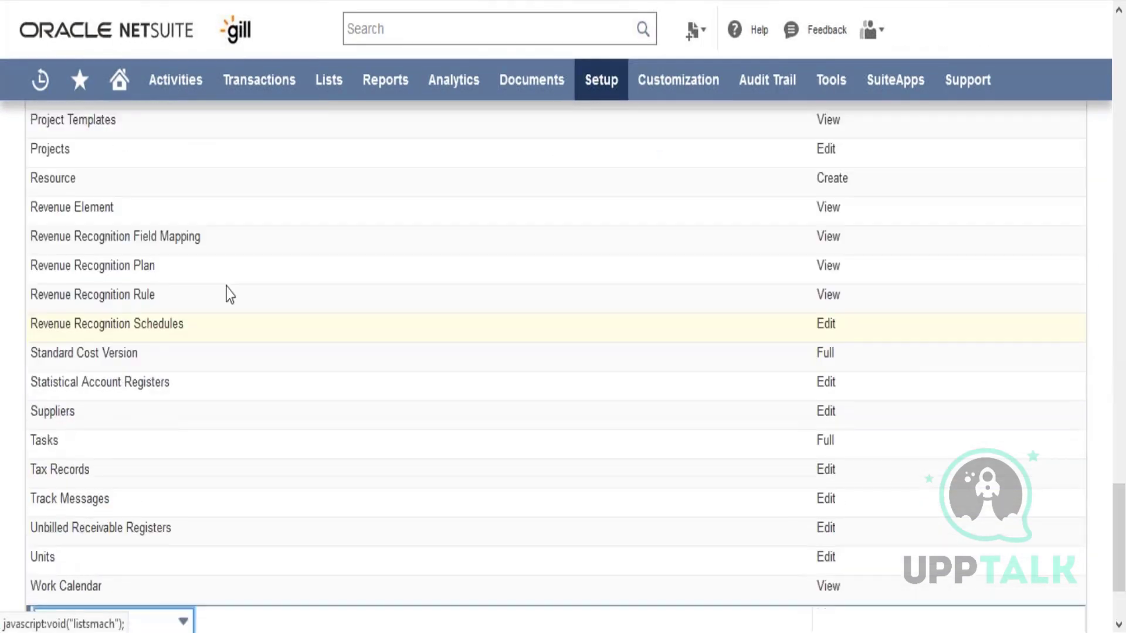
mouse_move(342, 99)
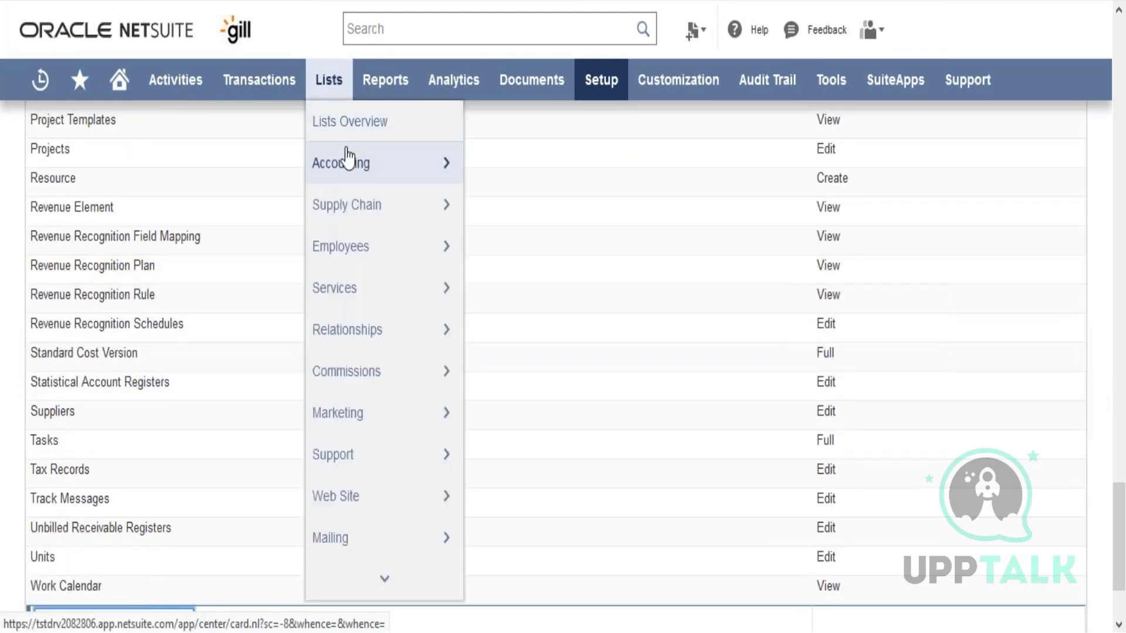
mouse_move(360, 179)
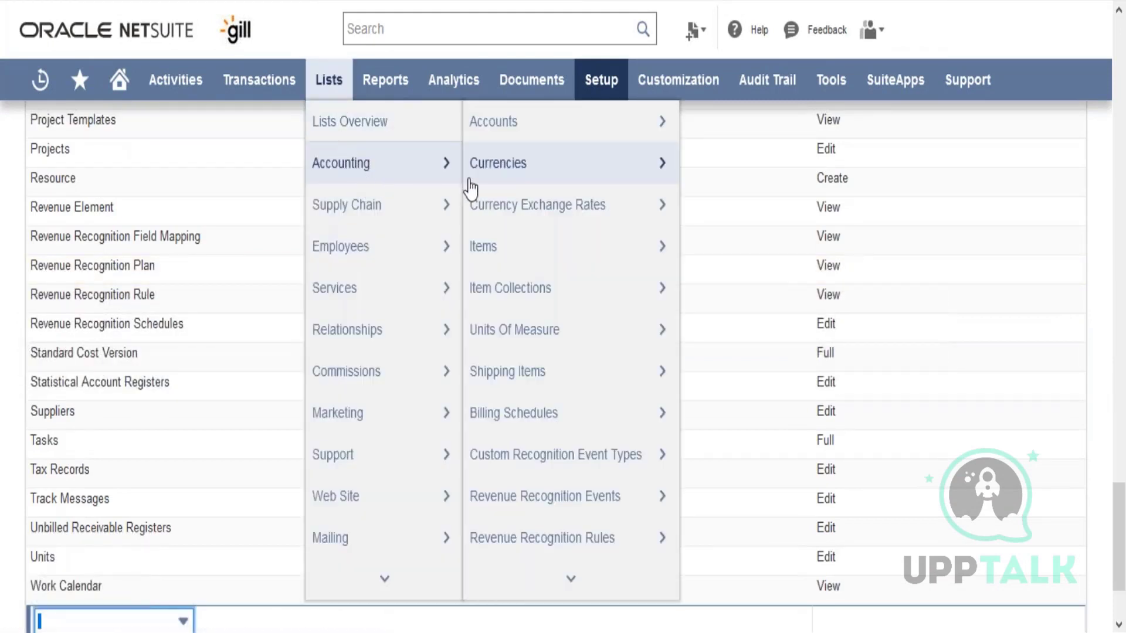
mouse_move(395, 244)
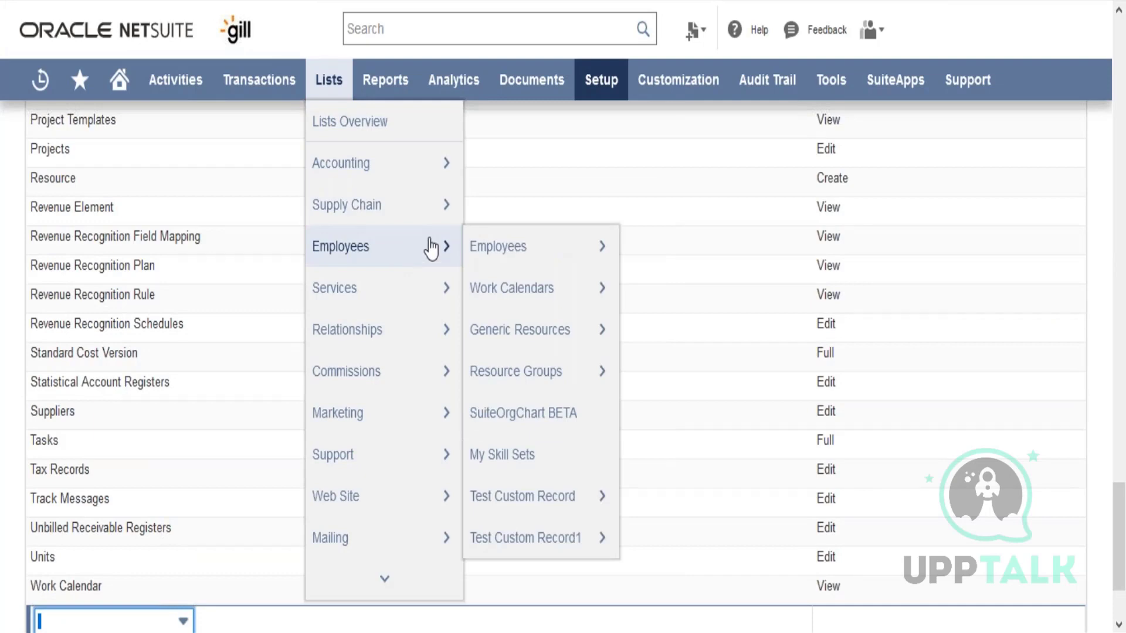
mouse_move(421, 329)
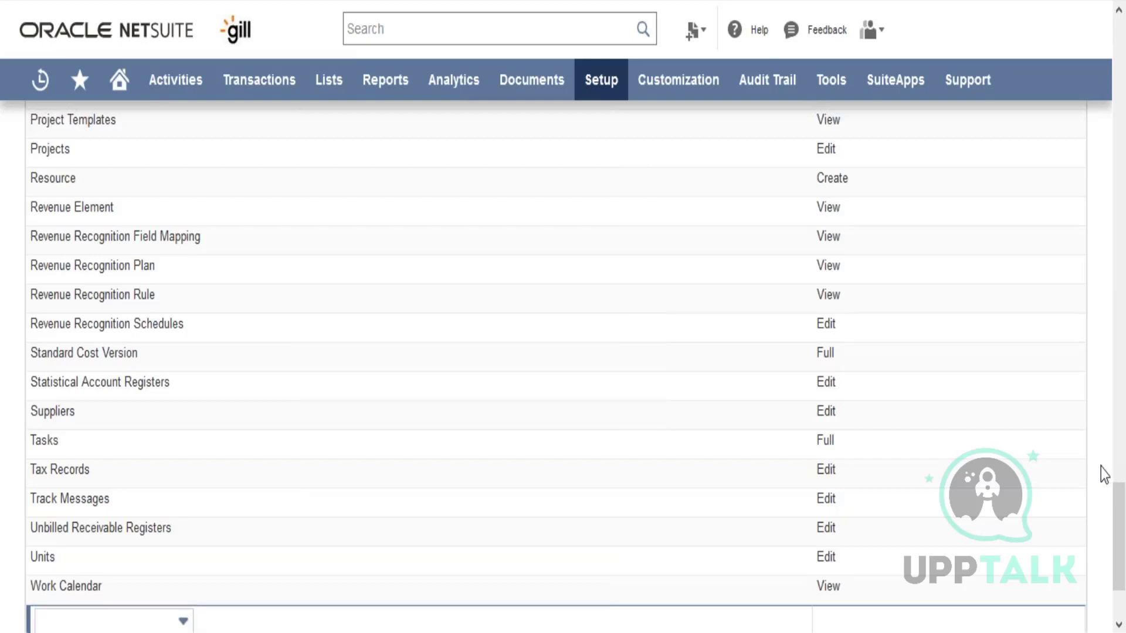
- Display the role's Setup permissions, examine the Accounting entries in the Setup navigation, and list the setup permissions available for a new line
drag(1122, 504, 1122, 150)
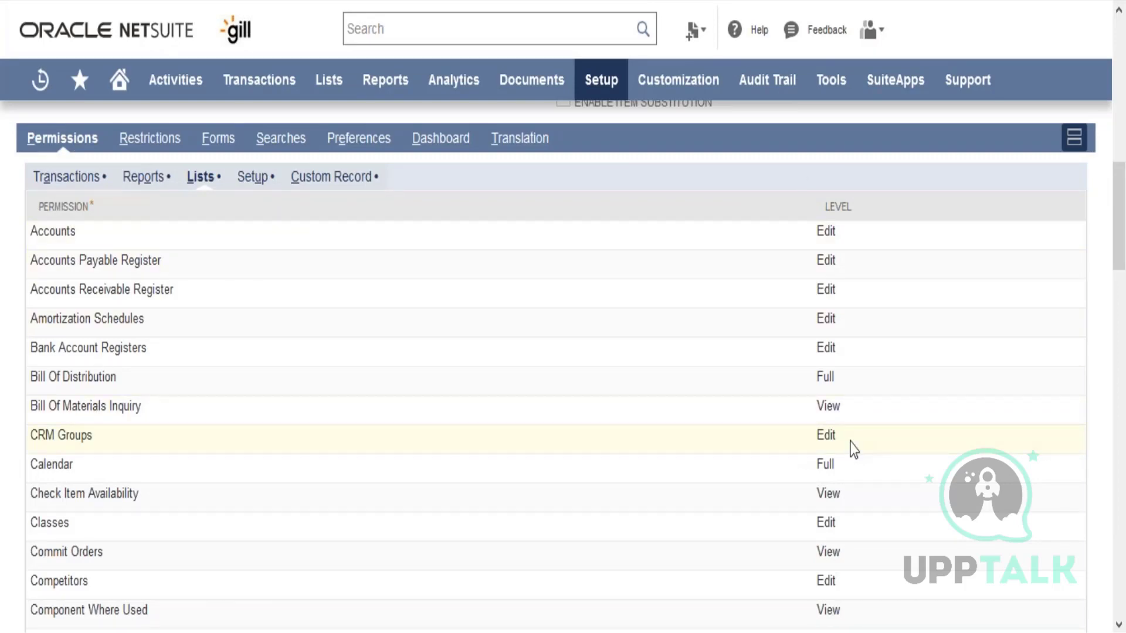
click(254, 177)
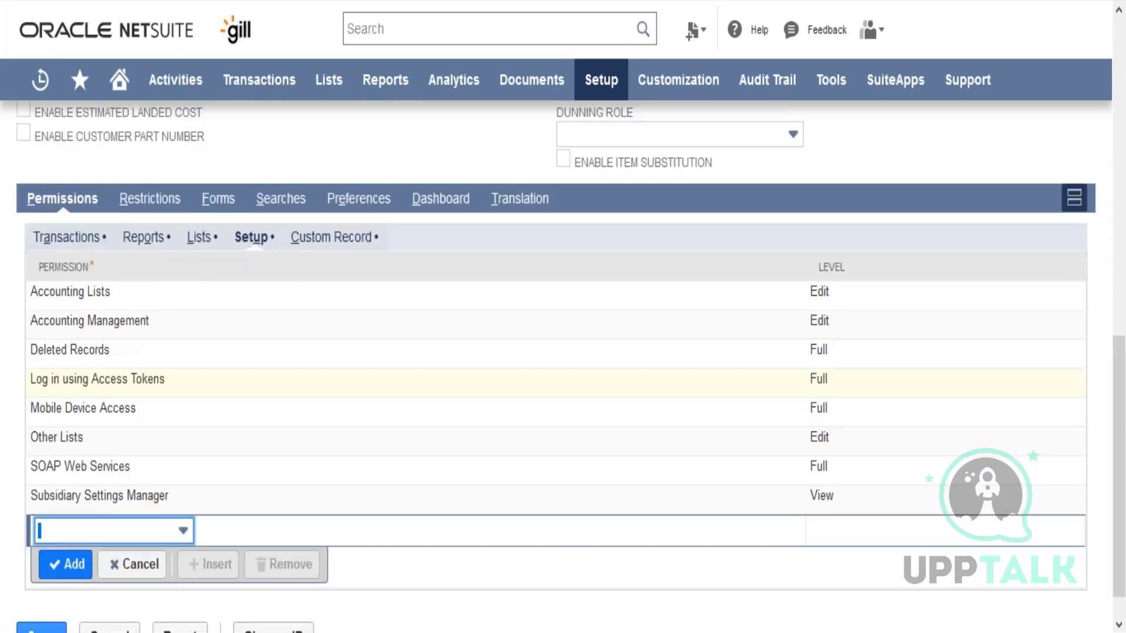
mouse_move(610, 94)
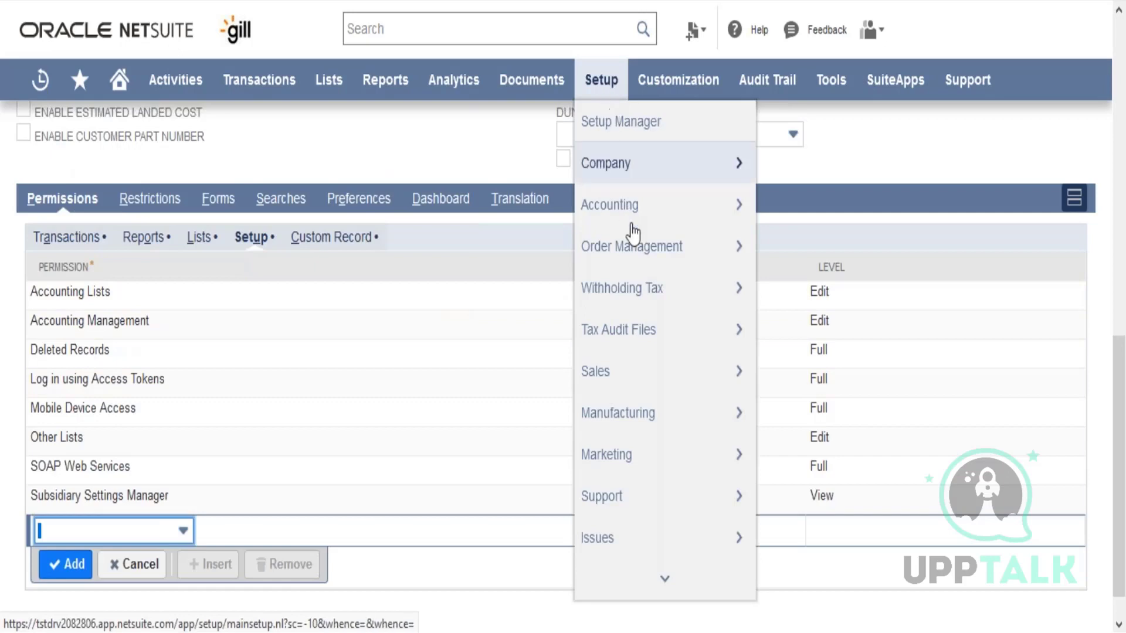
mouse_move(631, 226)
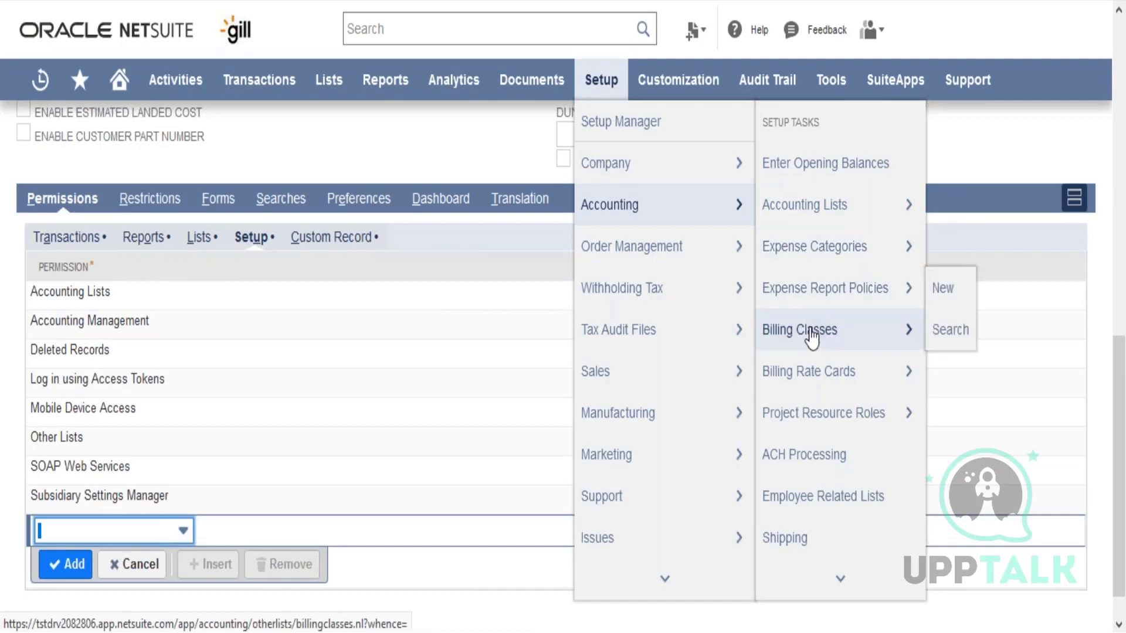
mouse_move(821, 391)
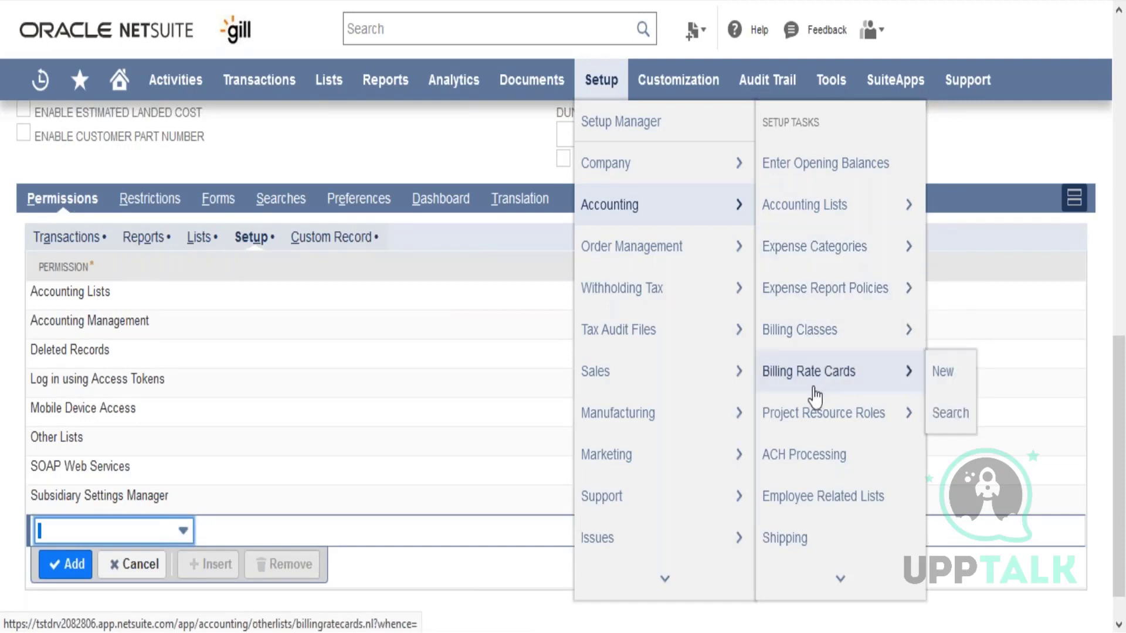
mouse_move(670, 330)
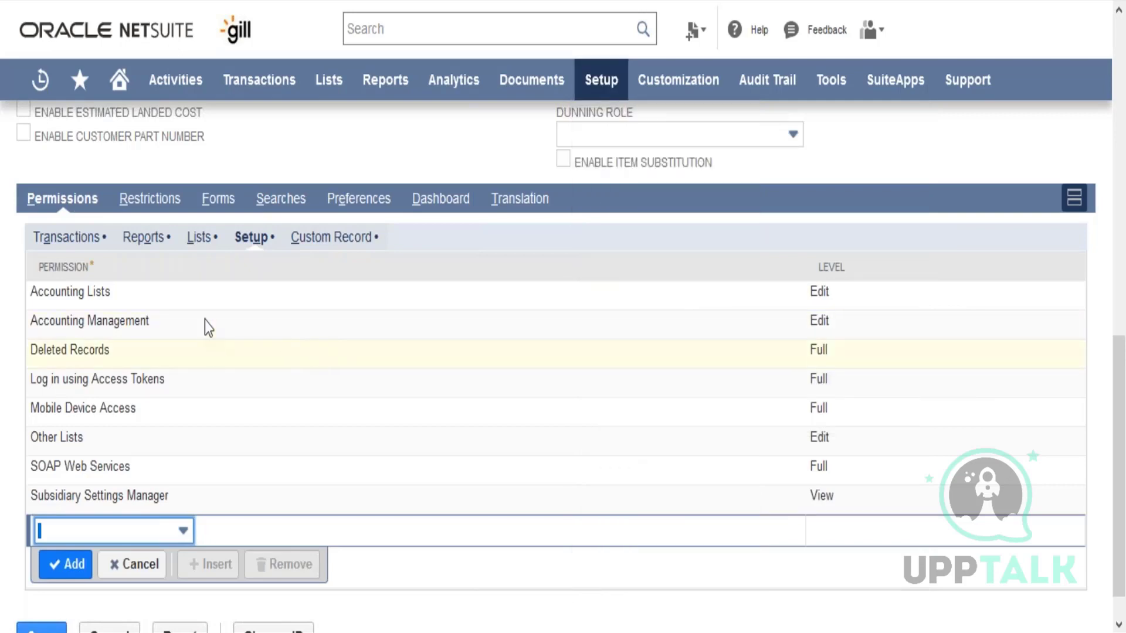
click(144, 530)
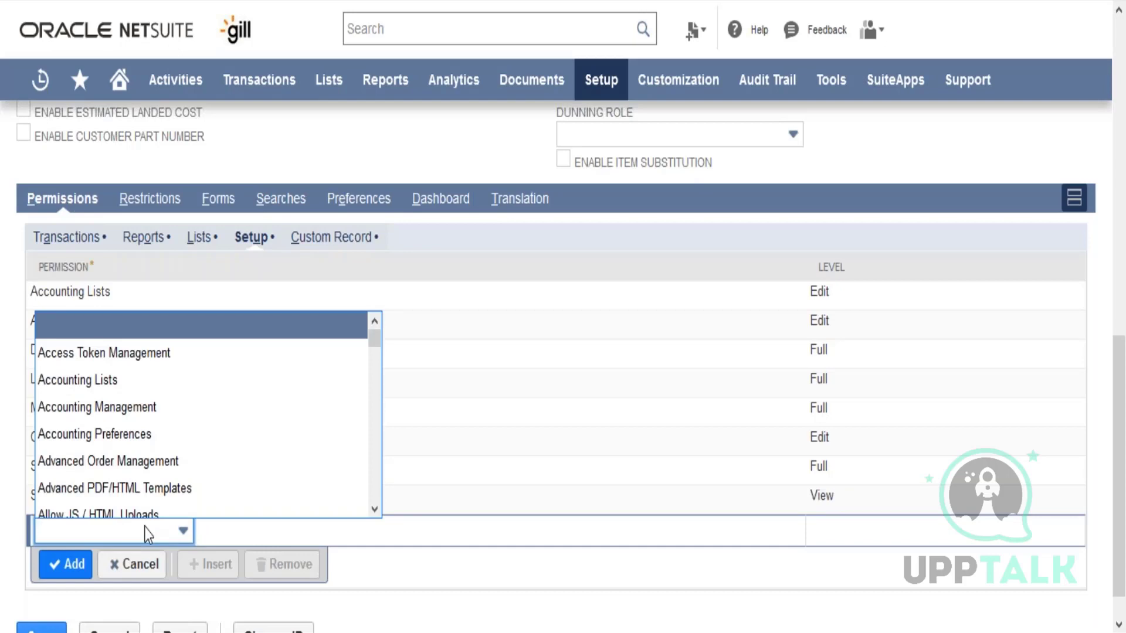
click(458, 619)
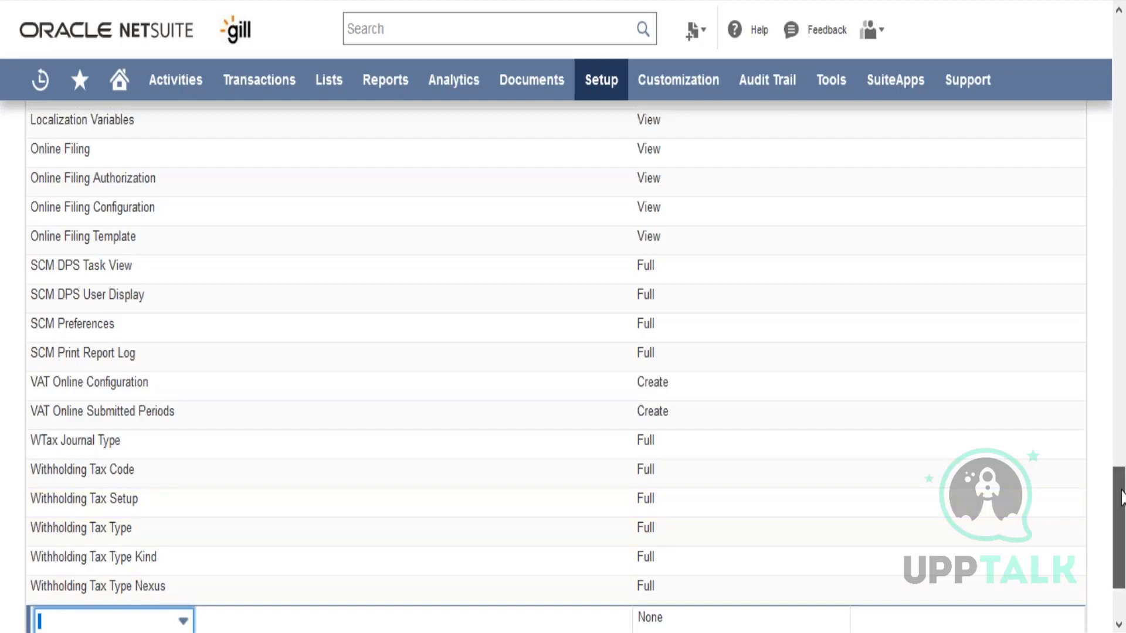
- Choose Shipping Items for a new line in the role's Lists permissions, and discard that line
drag(1121, 498, 1122, 179)
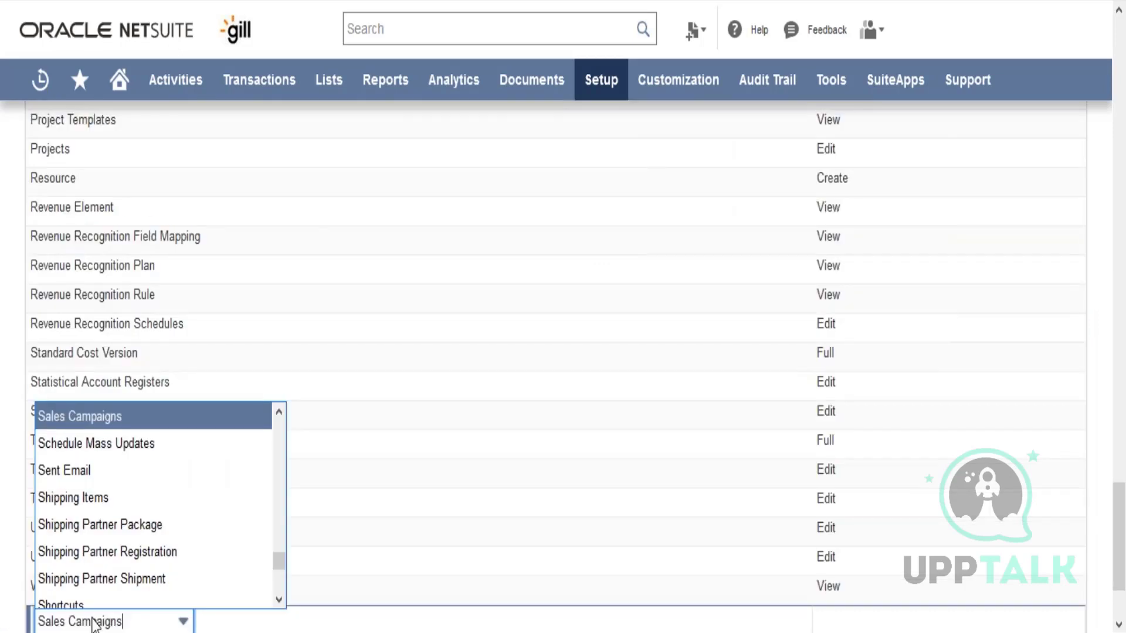
scroll(93, 625, down, 2)
key(Up)
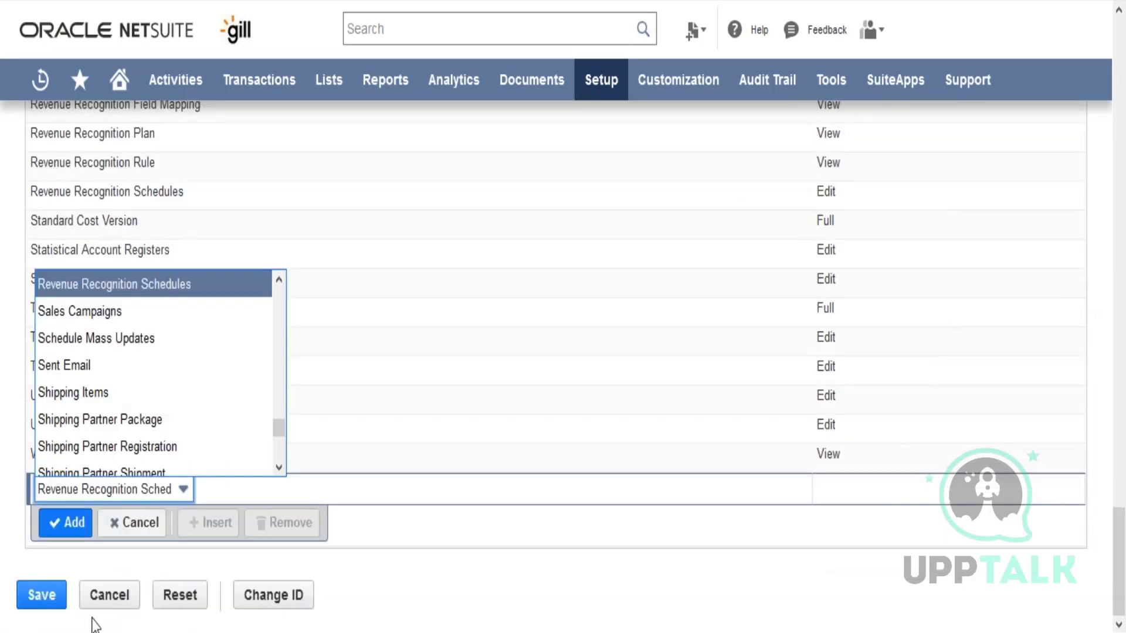
key(Up)
key(Down)
key(Down)
key(Down)
key(Down)
key(Down)
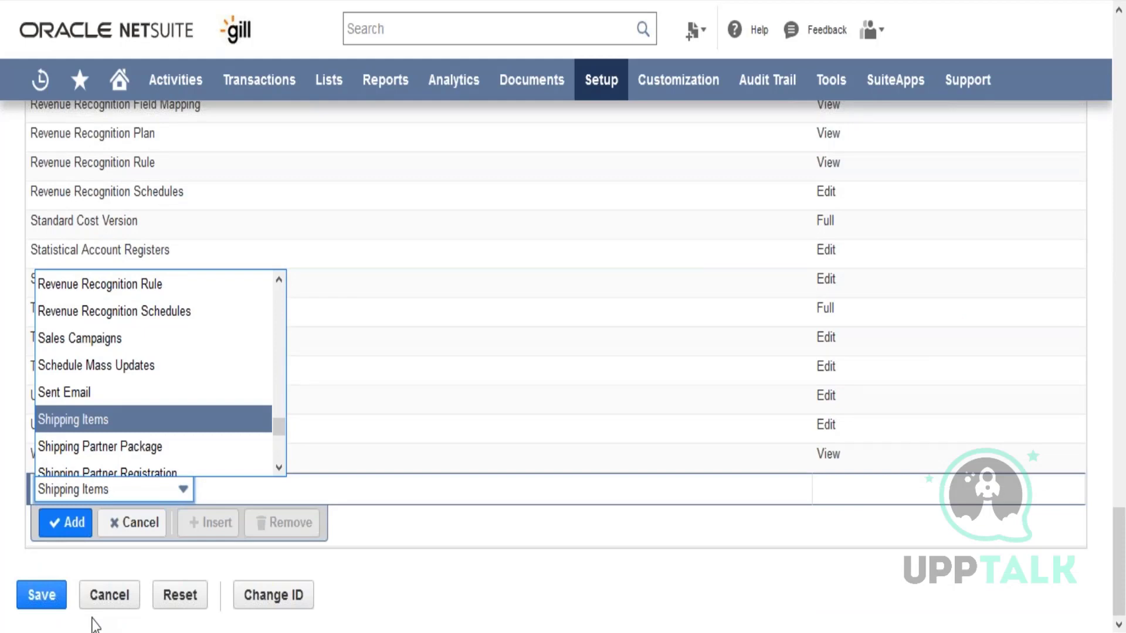
click(125, 530)
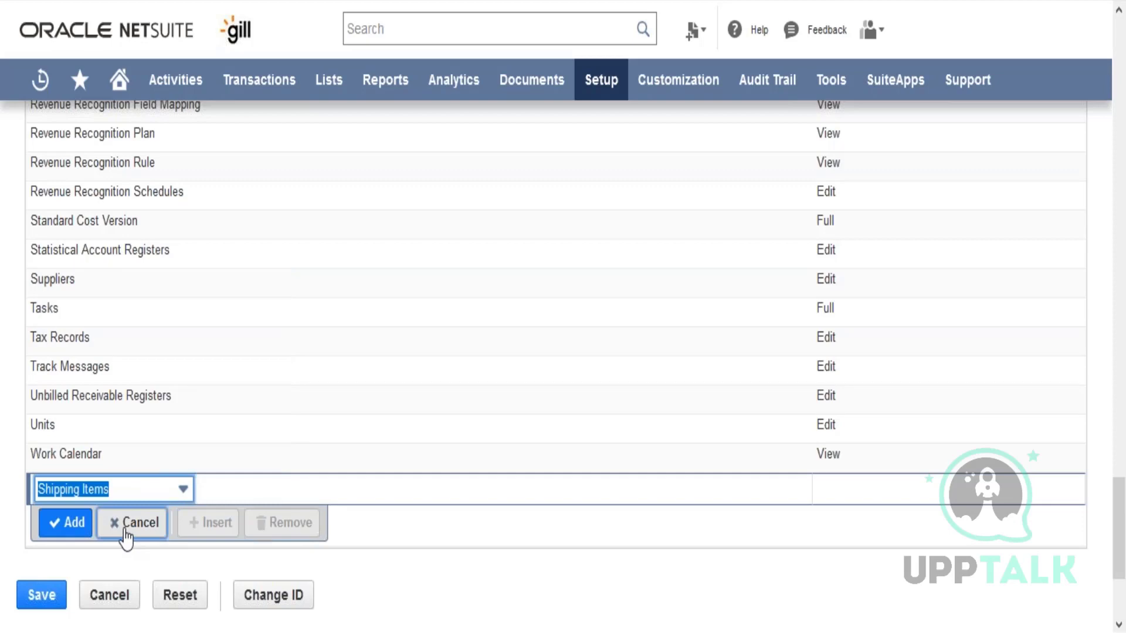
click(126, 530)
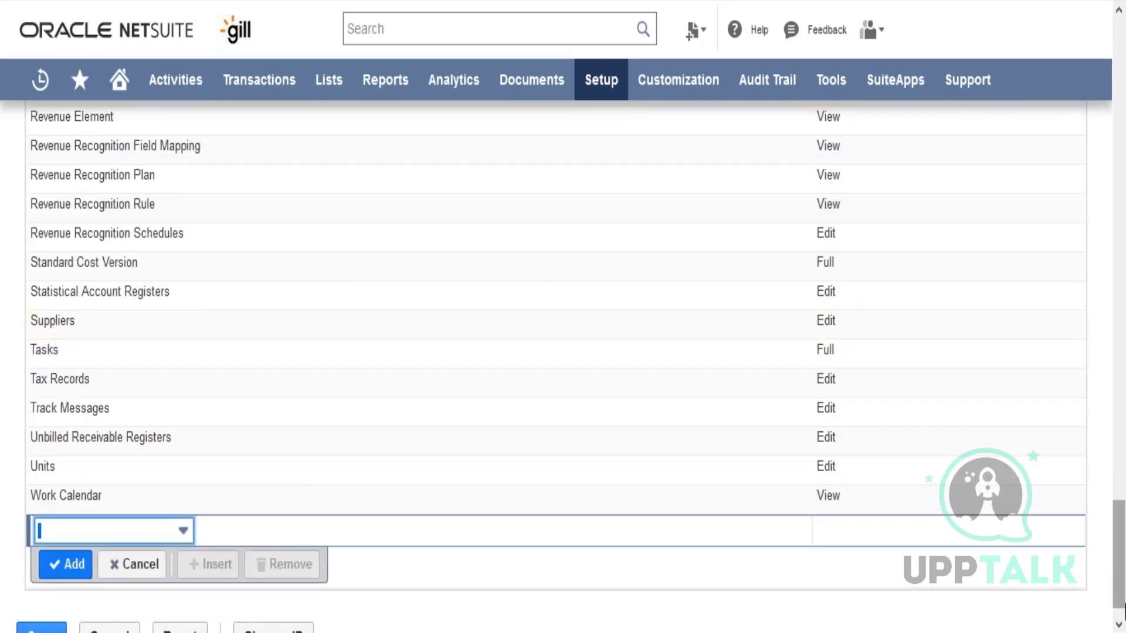
- Display the role's segment restrictions and review its employee and subsidiary restriction settings
drag(1119, 615, 1095, 199)
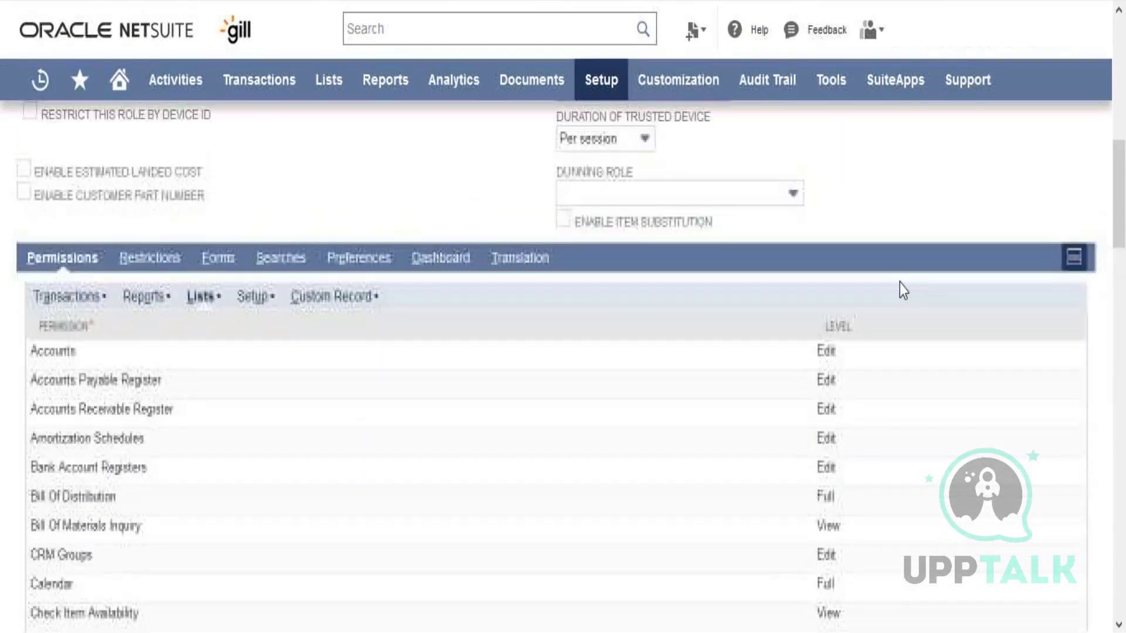
click(149, 258)
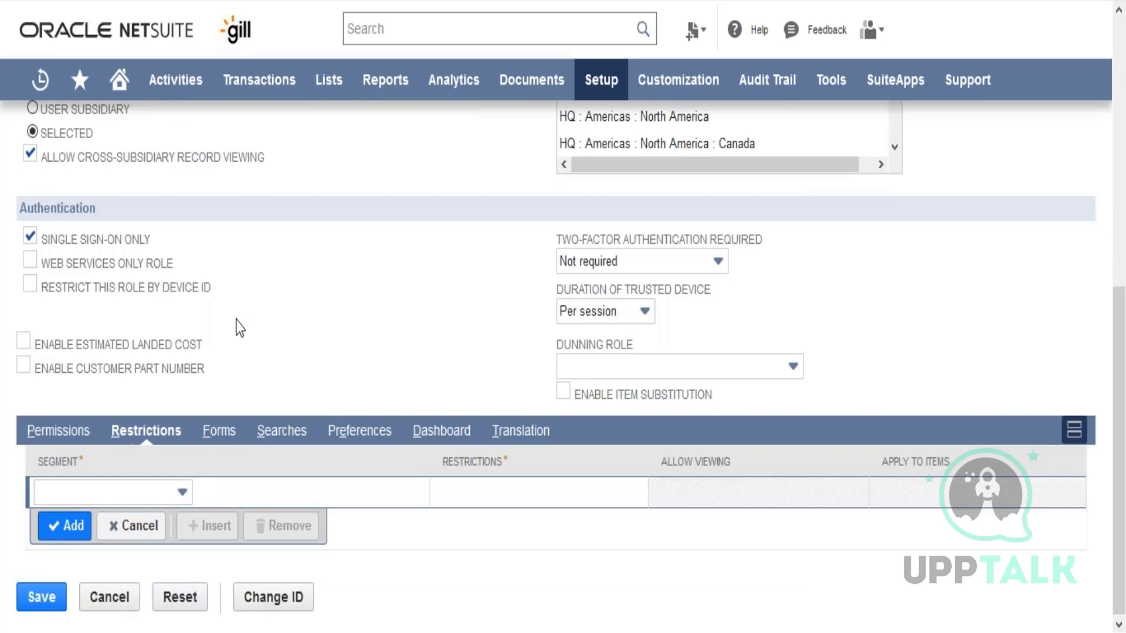
scroll(239, 328, up, 3)
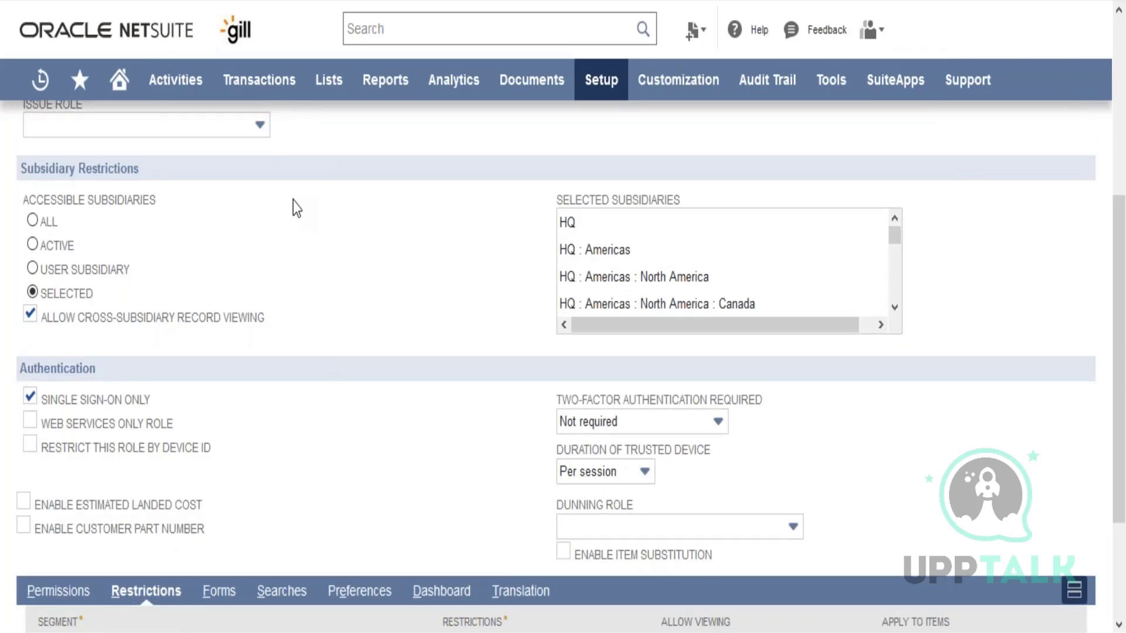
scroll(293, 201, up, 3)
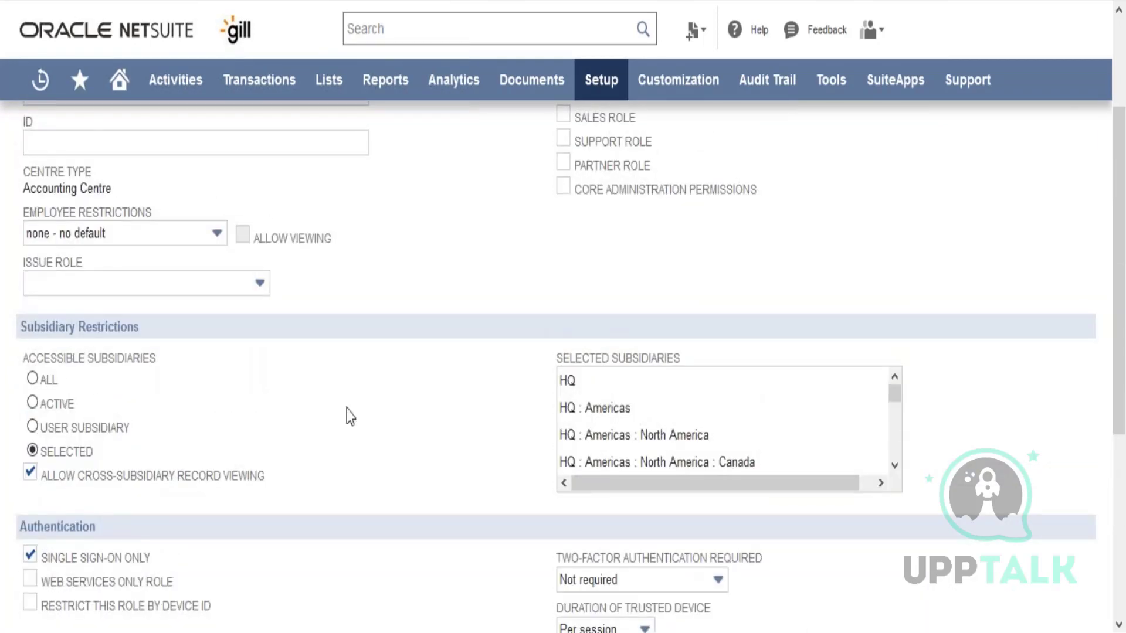
scroll(347, 409, down, 6)
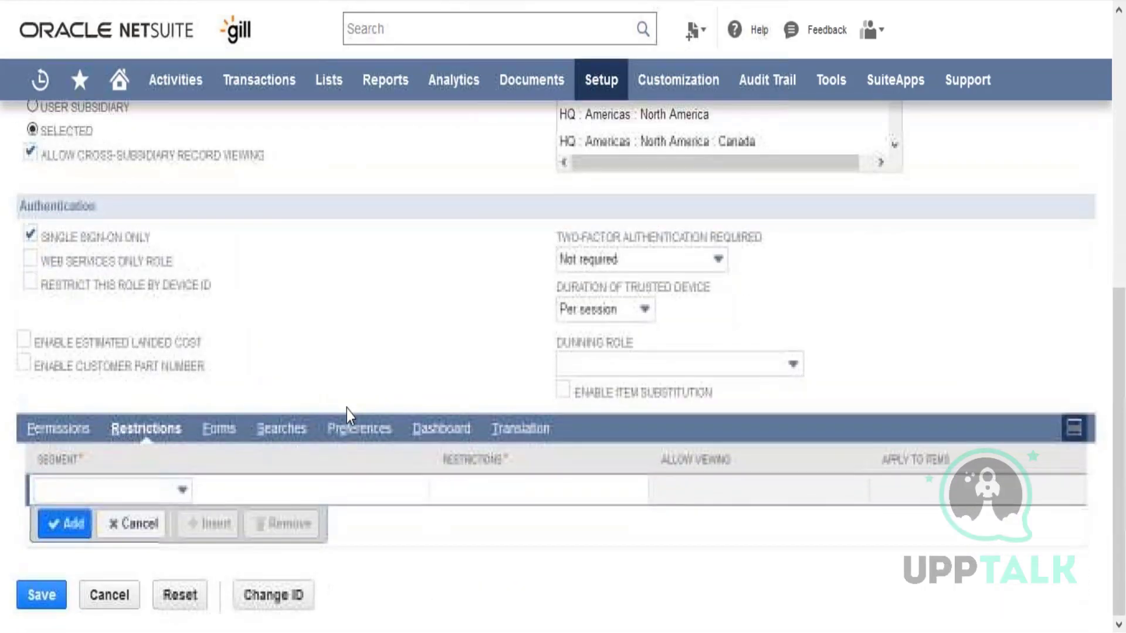
- List the segments available for a new restriction line and review the role's subsidiary and authentication settings above it
click(121, 501)
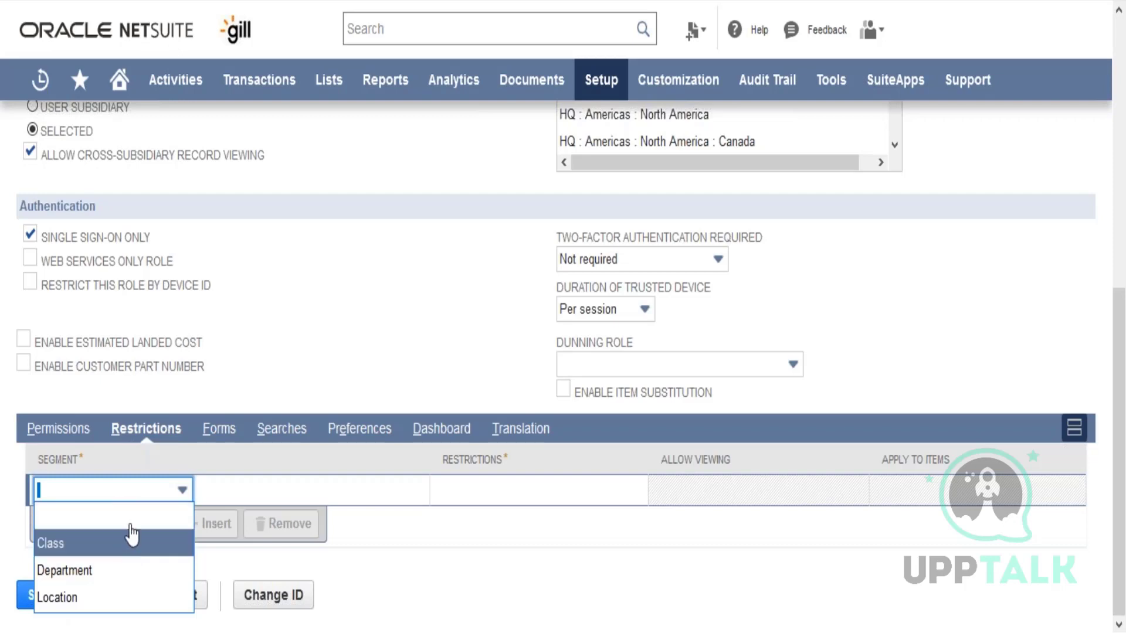
click(285, 287)
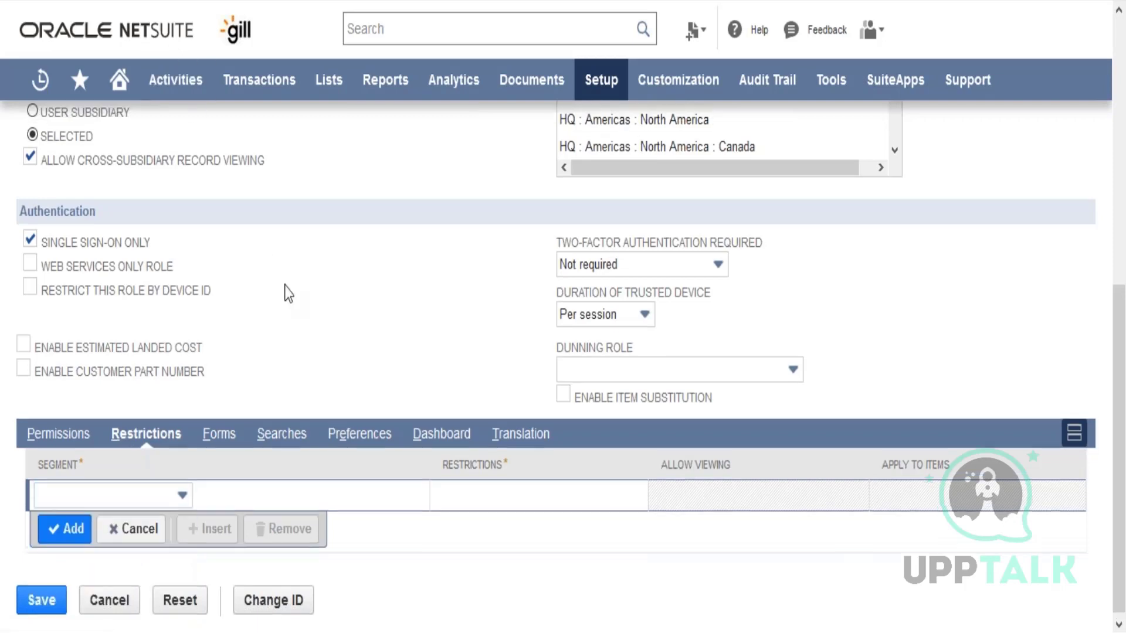
scroll(285, 288, up, 2)
scroll(283, 294, up, 2)
scroll(284, 293, down, 4)
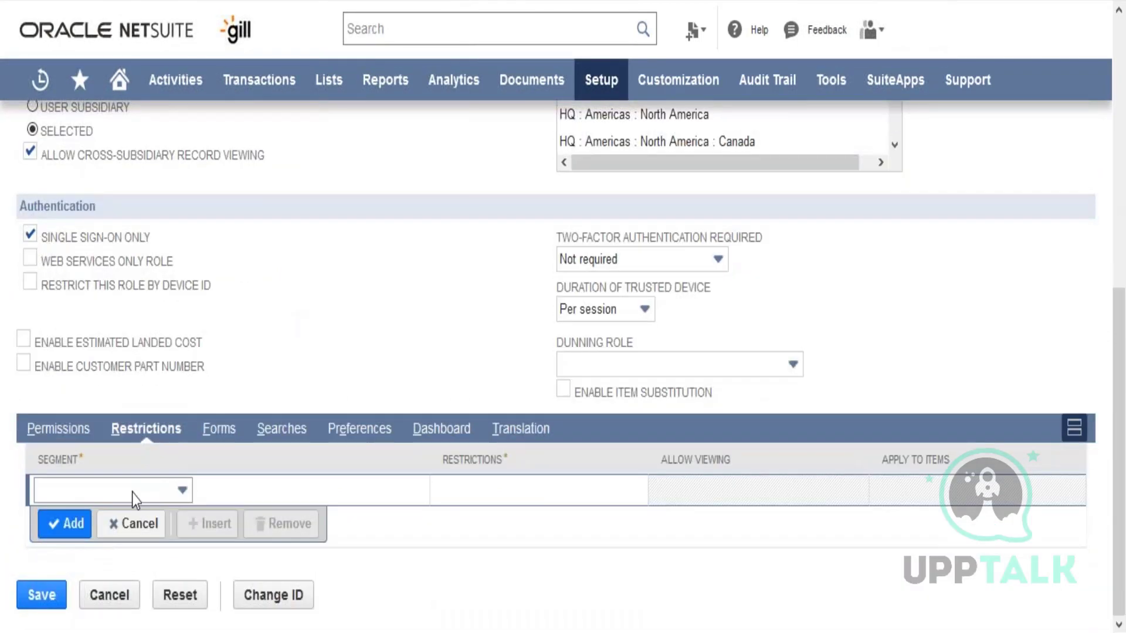
click(132, 494)
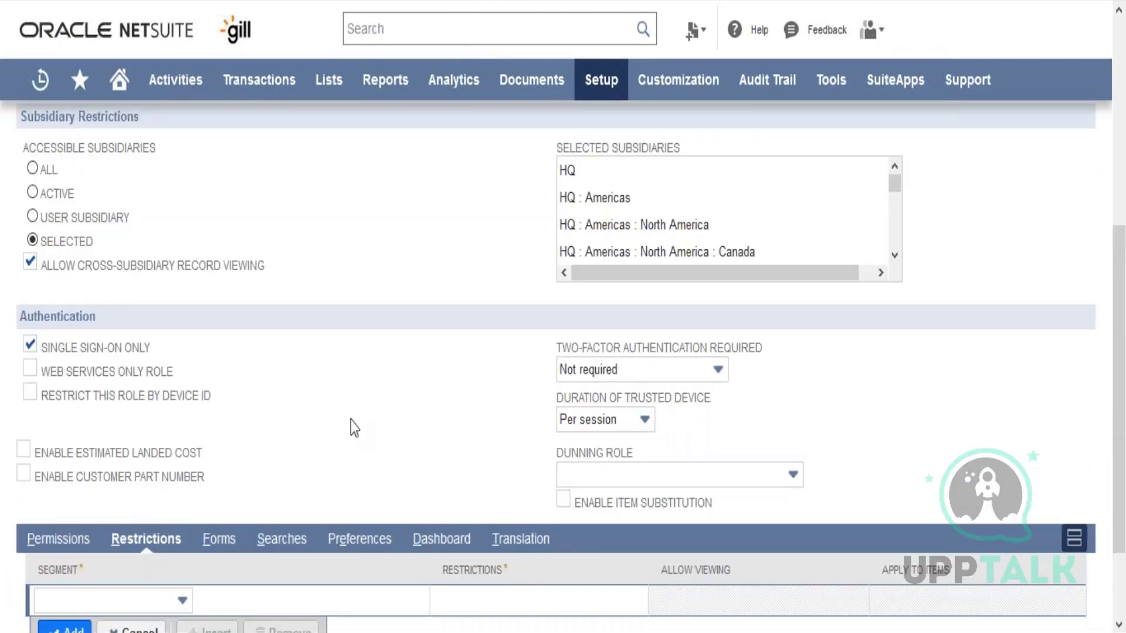
scroll(351, 421, down, 2)
click(153, 494)
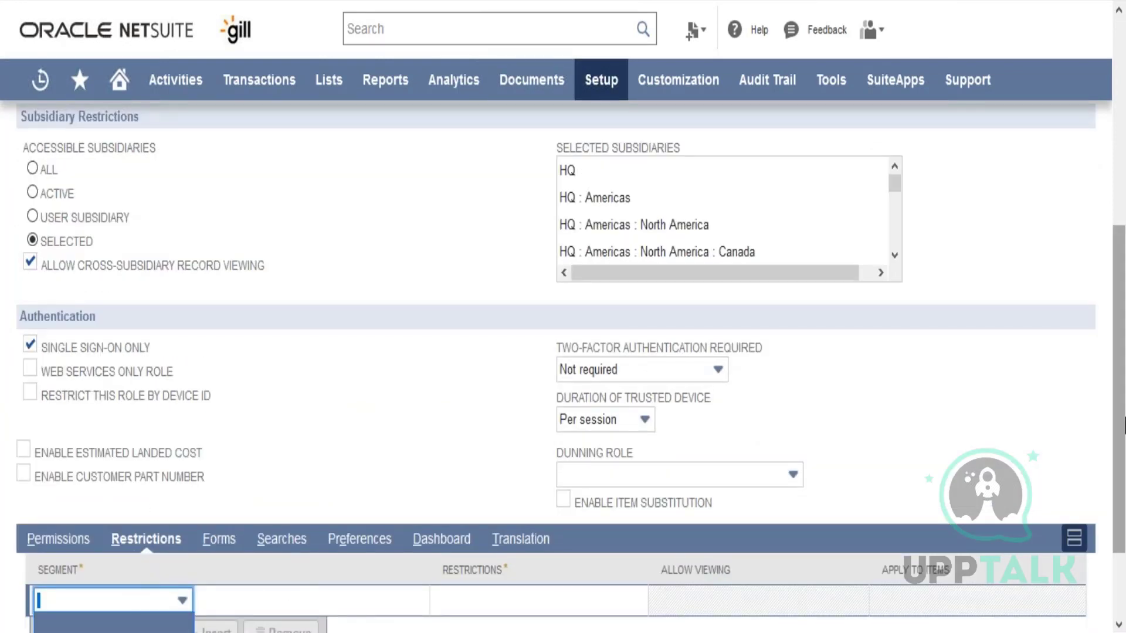
scroll(1123, 434, down, 2)
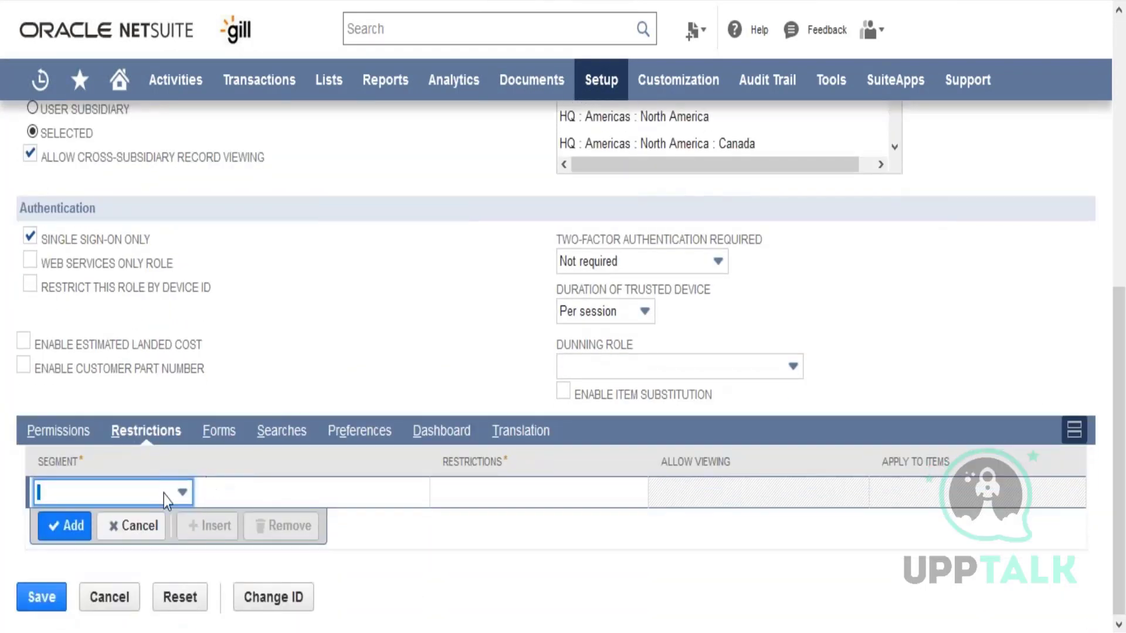
scroll(164, 494, up, 2)
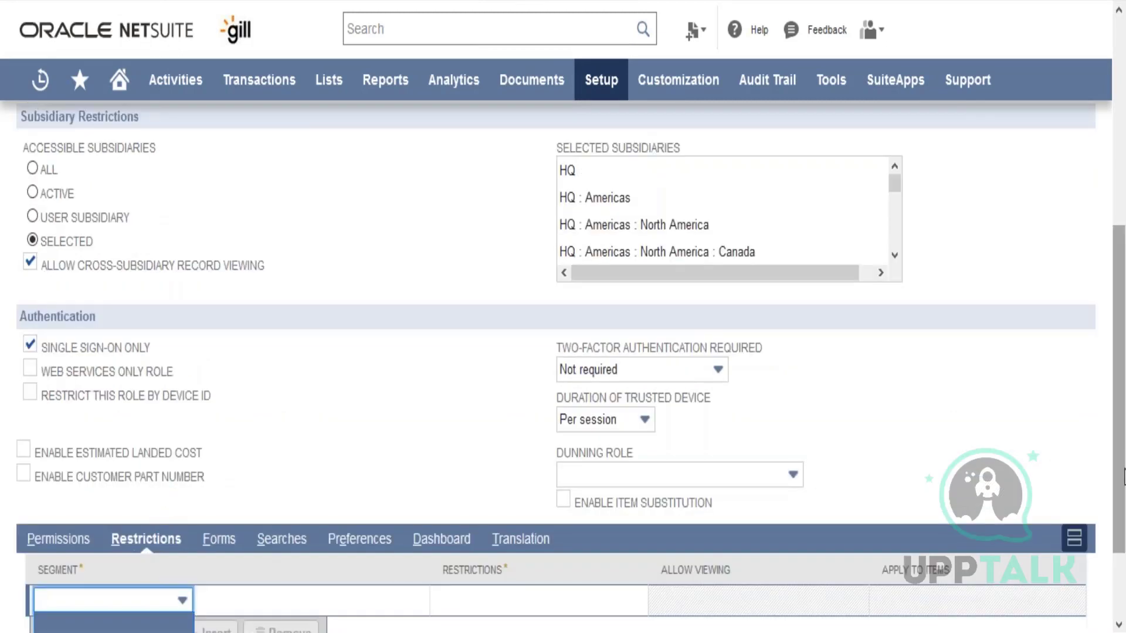
scroll(1123, 476, down, 1)
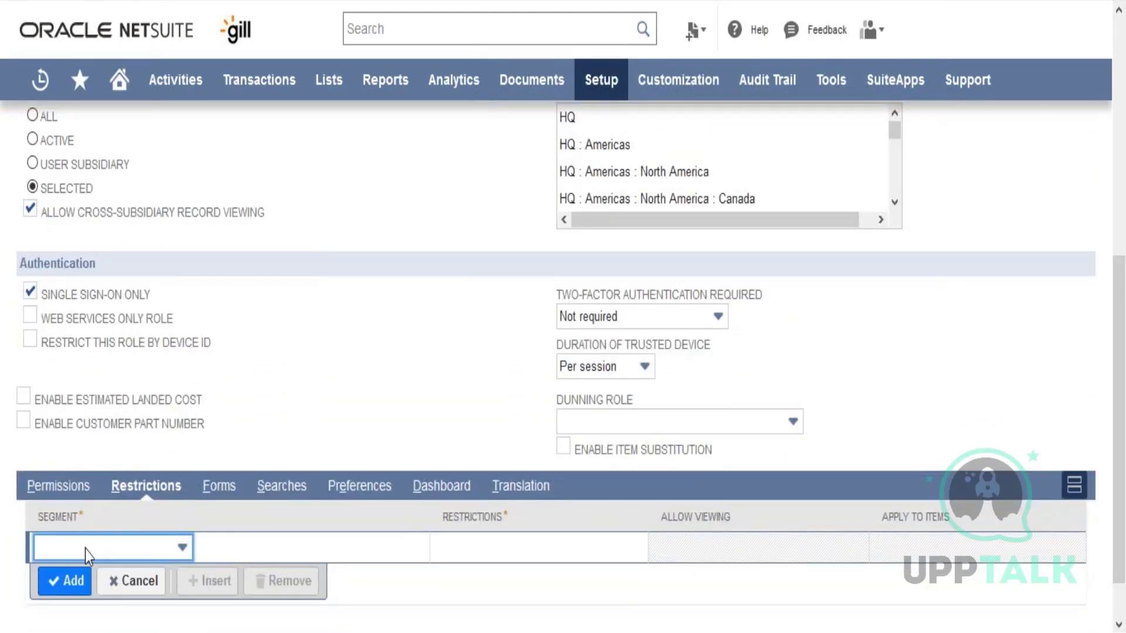
- Start a Location restriction line set to "own, subordinate, and unassigned", and discard that line
click(85, 550)
click(109, 573)
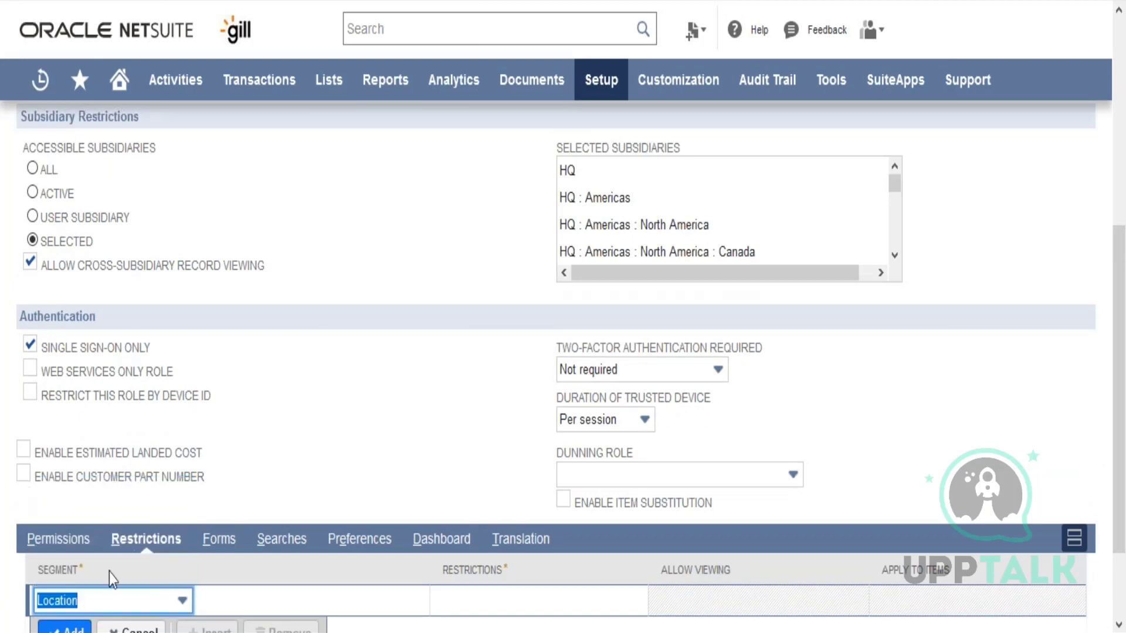
click(484, 612)
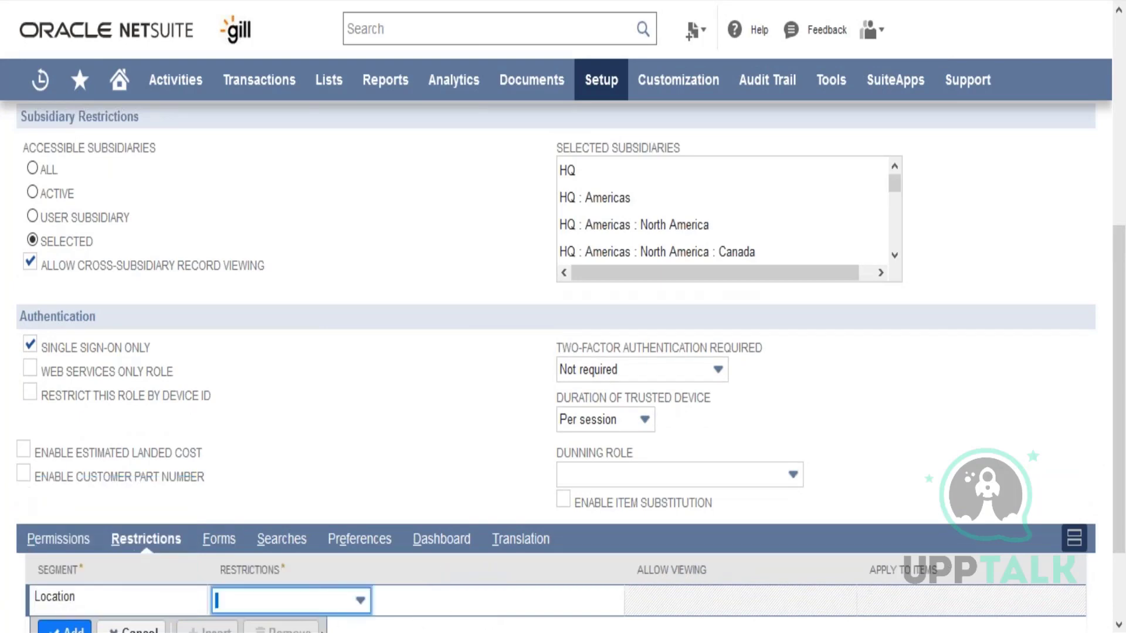
click(335, 606)
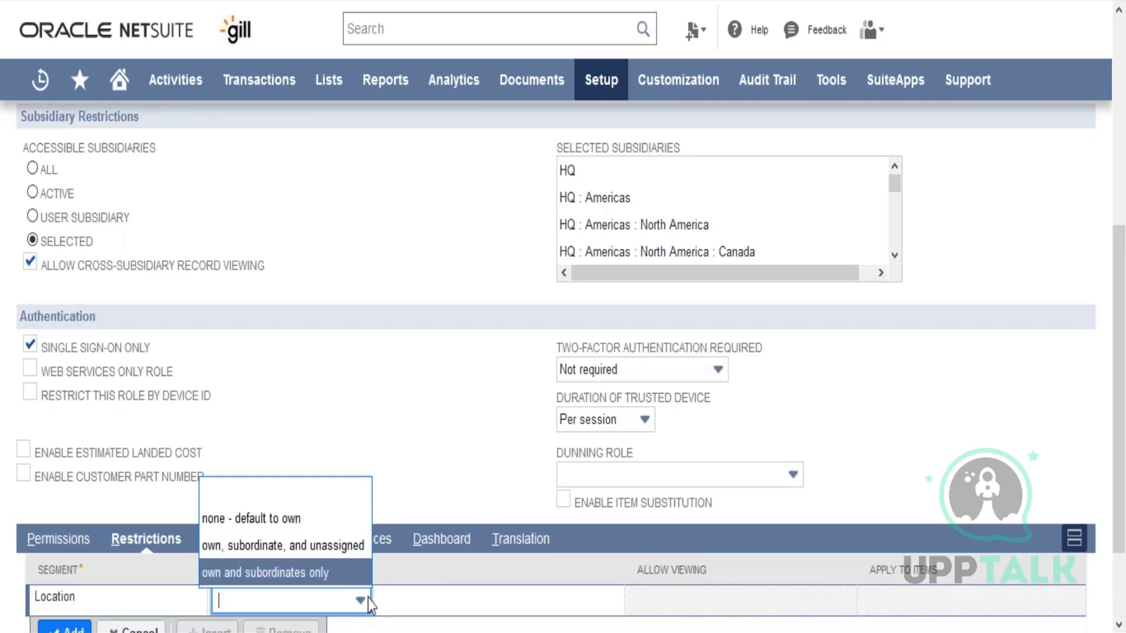
click(322, 556)
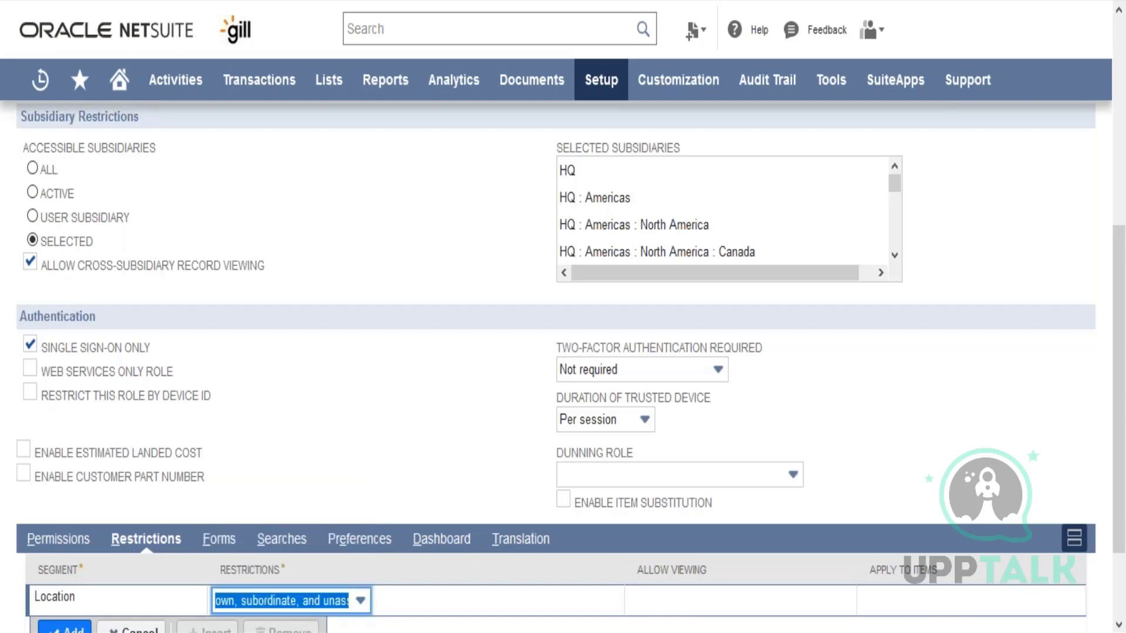
click(741, 600)
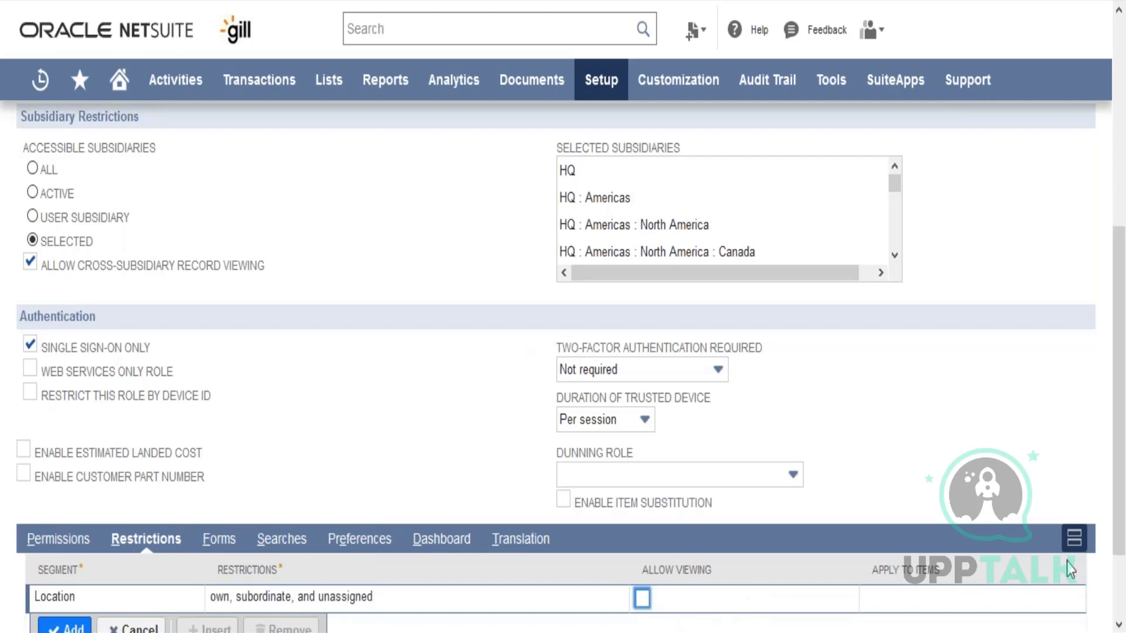
drag(1120, 518, 1120, 450)
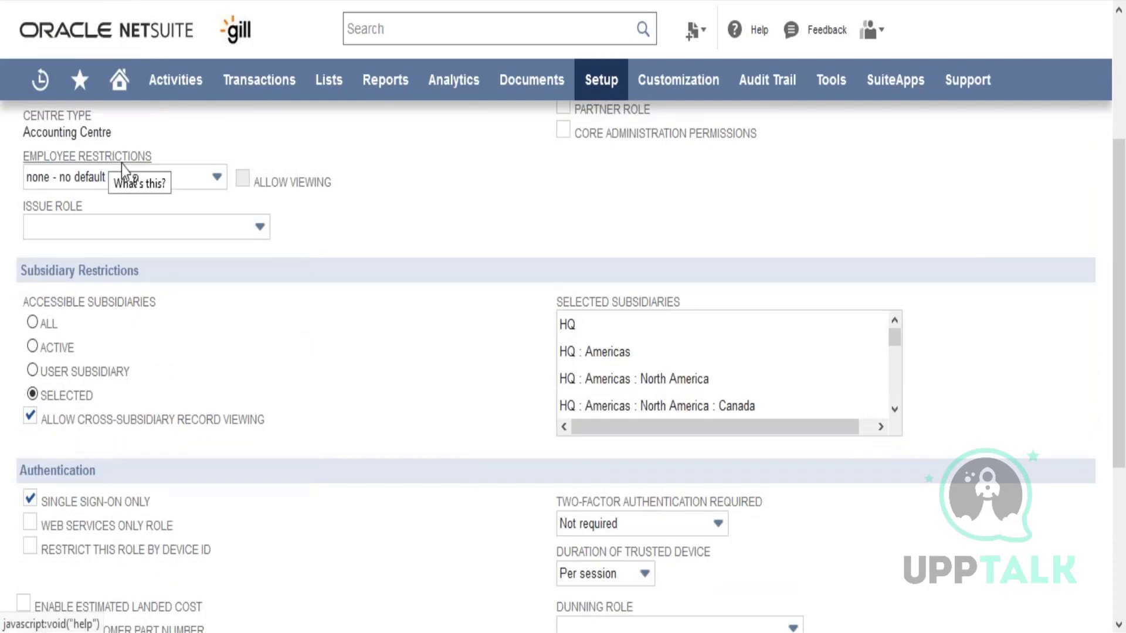
scroll(1120, 252, down, 4)
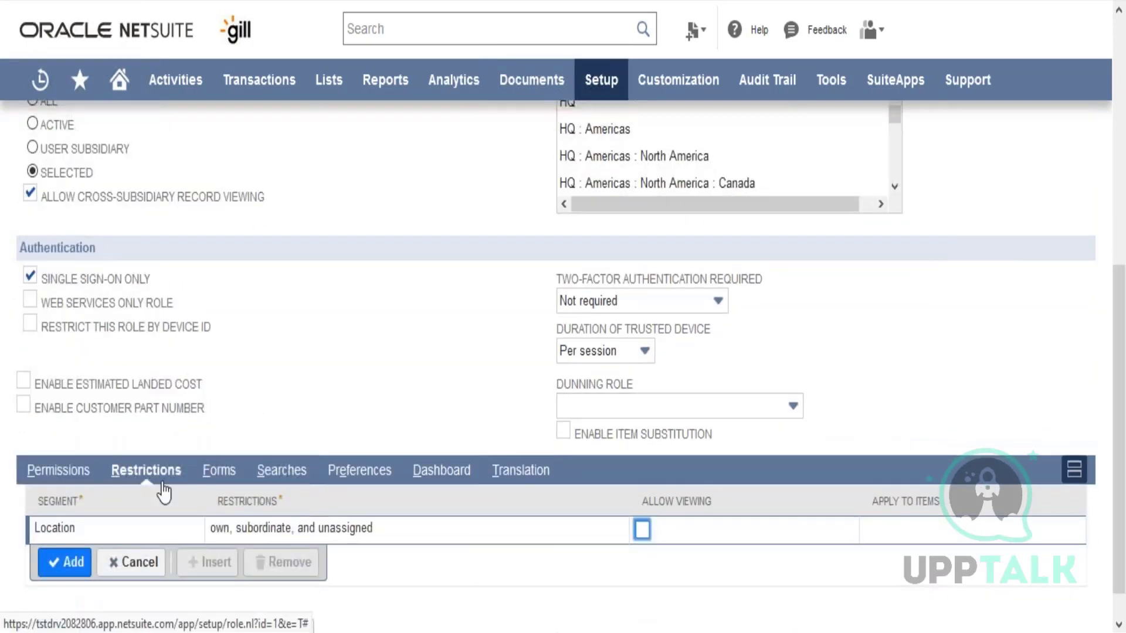
click(134, 564)
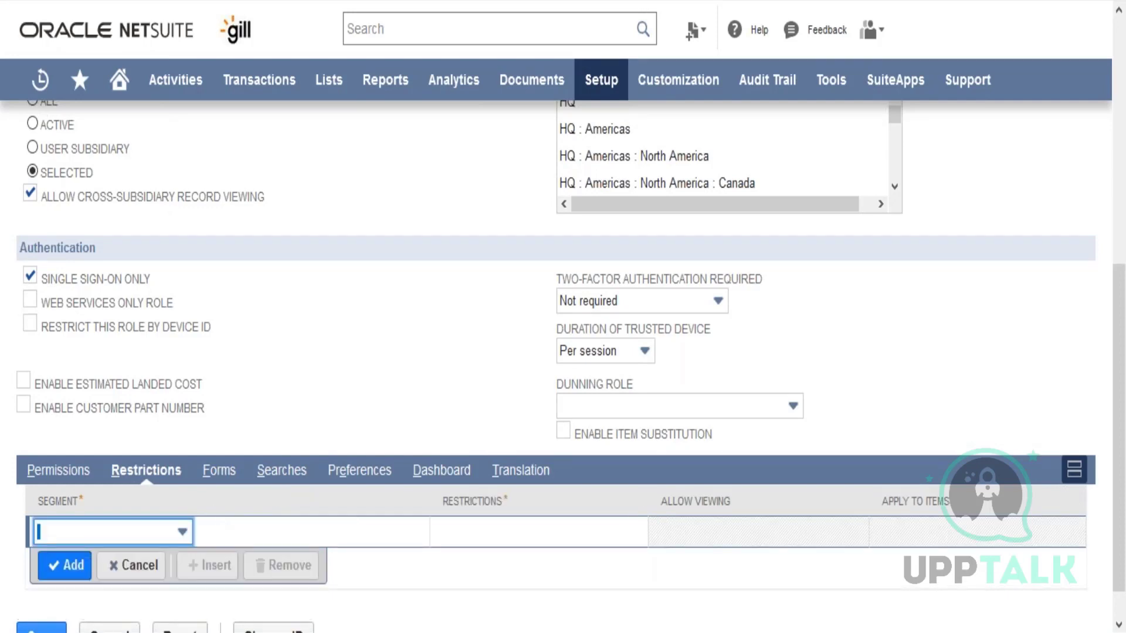
- Display the role's transaction forms and examine the supplier forms offered for the Bill type
click(218, 471)
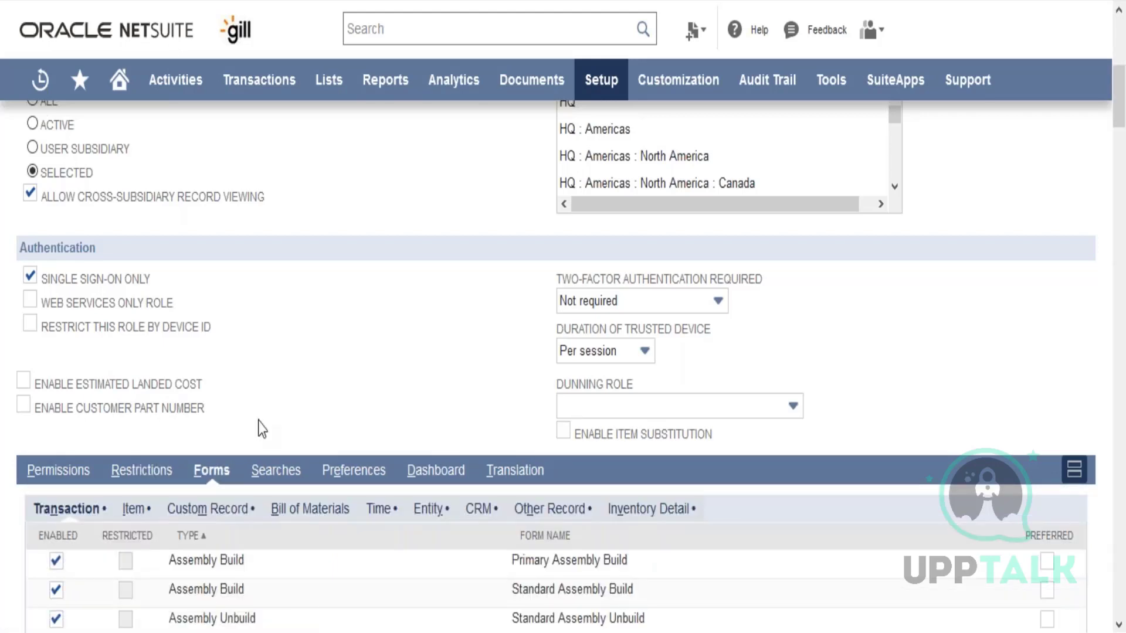
scroll(261, 428, down, 5)
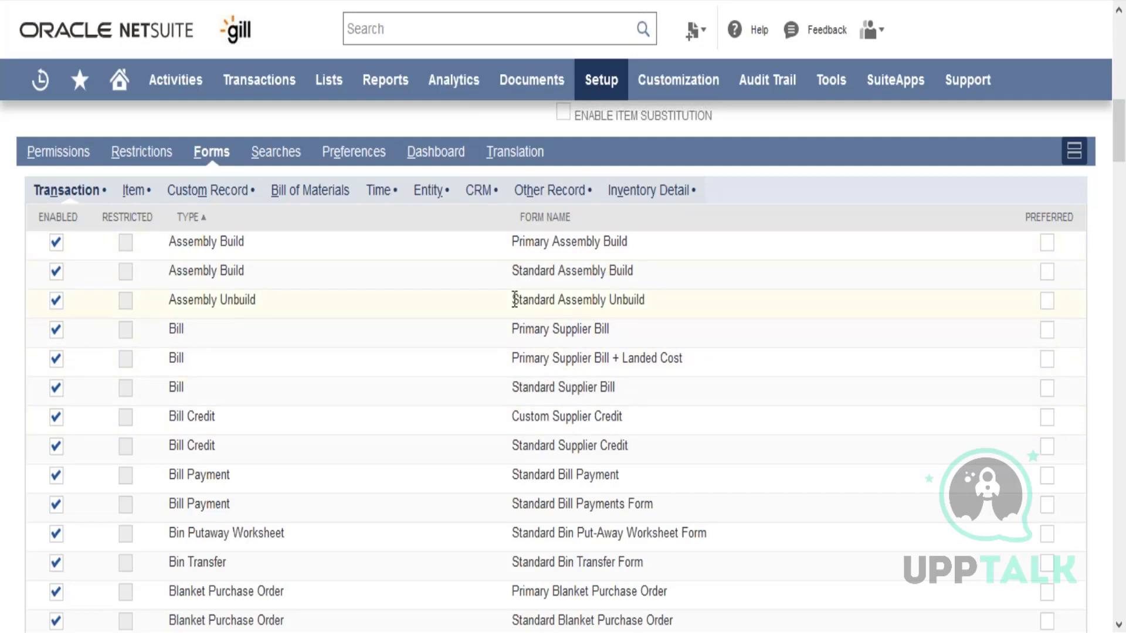
drag(511, 300, 621, 394)
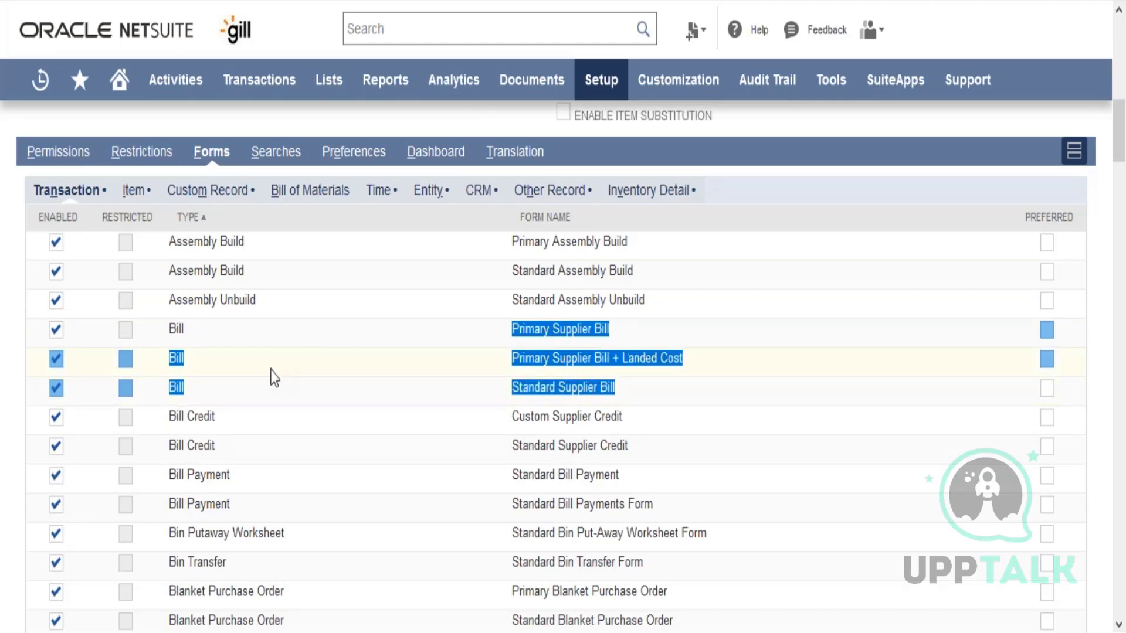
click(217, 346)
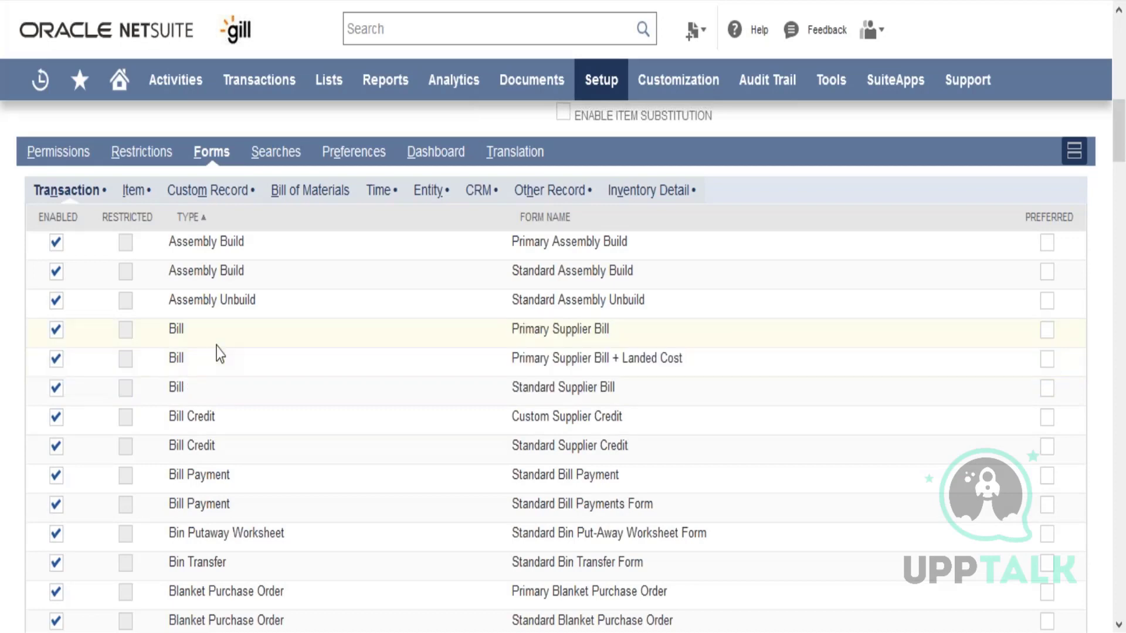
- Disable the Primary Supplier Bill + Landed Cost and Standard Supplier Bill forms, and re-enable Primary Supplier Bill + Landed Cost
click(56, 360)
click(56, 387)
drag(620, 329, 510, 328)
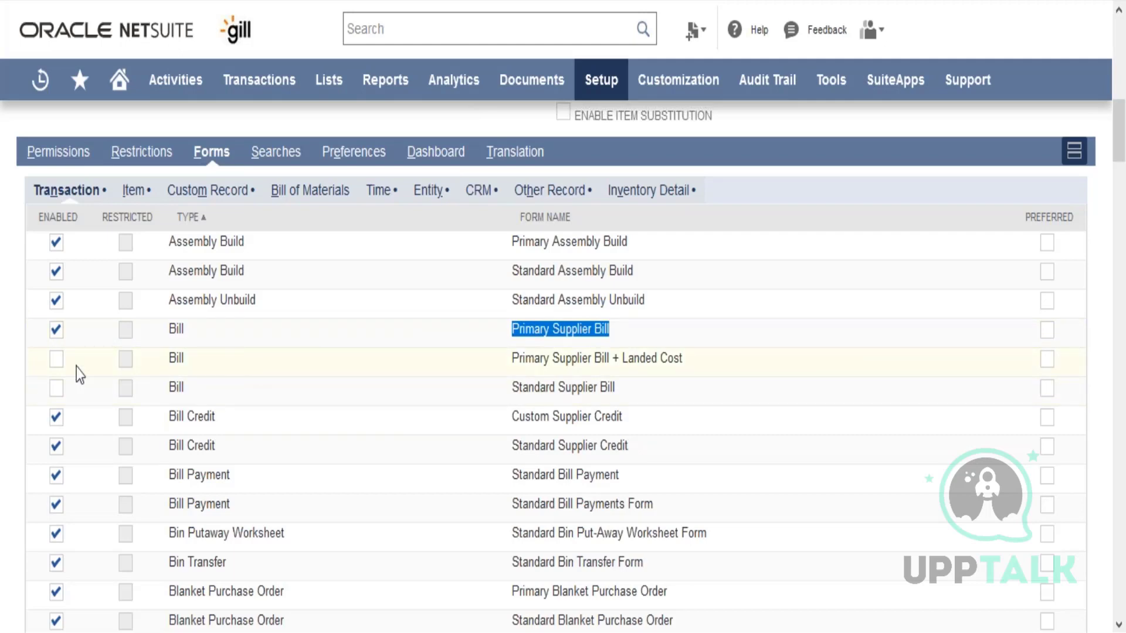
click(56, 361)
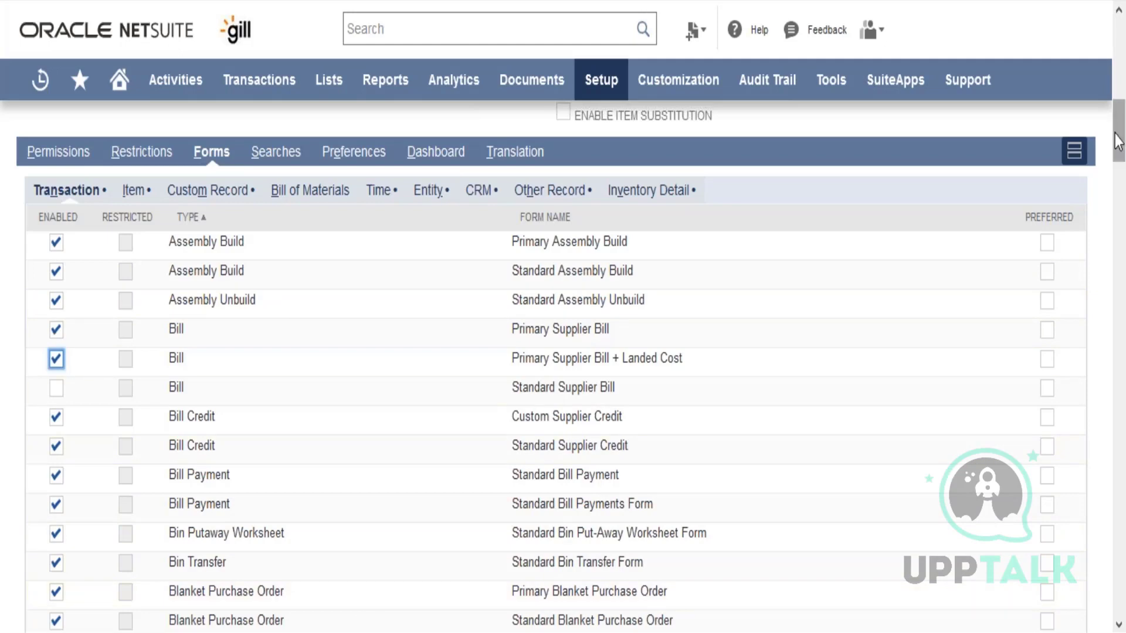
- Examine the Invoice forms in the transaction forms list, disabling and re-enabling Primary Invoice Form + Inventory Detail
drag(1121, 146, 1125, 292)
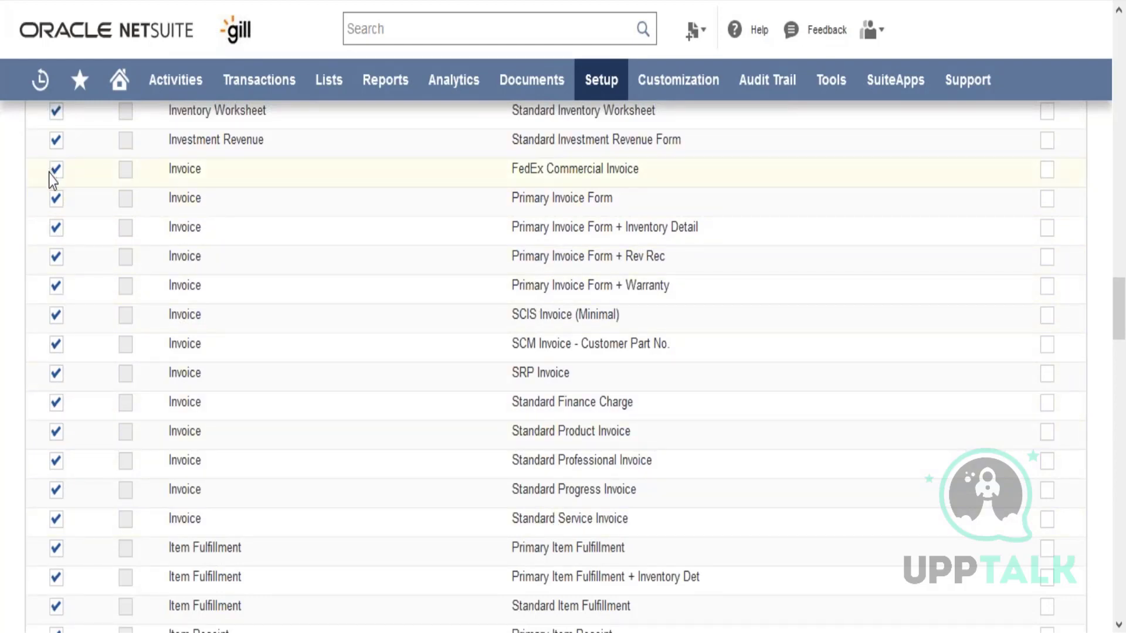
click(56, 226)
click(56, 227)
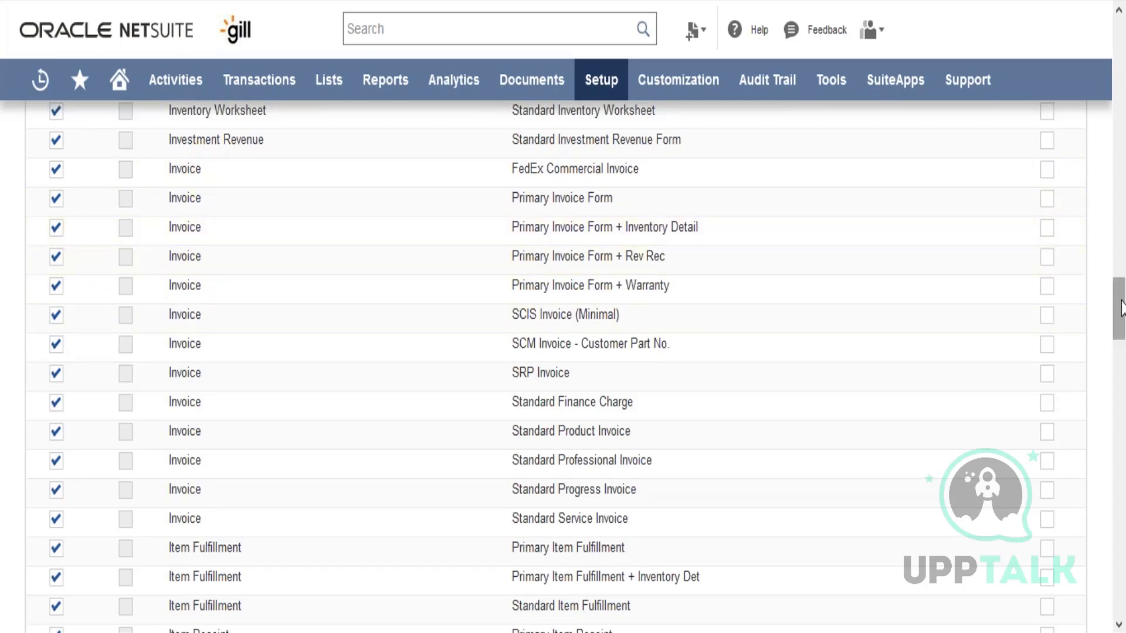
drag(1121, 308, 1122, 343)
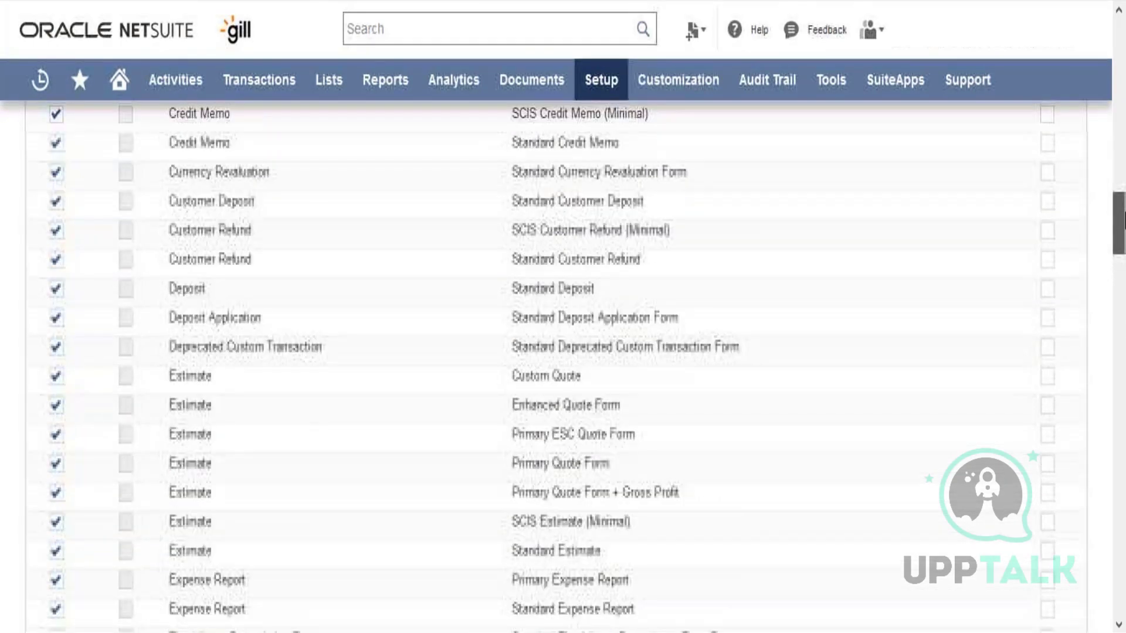
drag(1124, 212, 1124, 102)
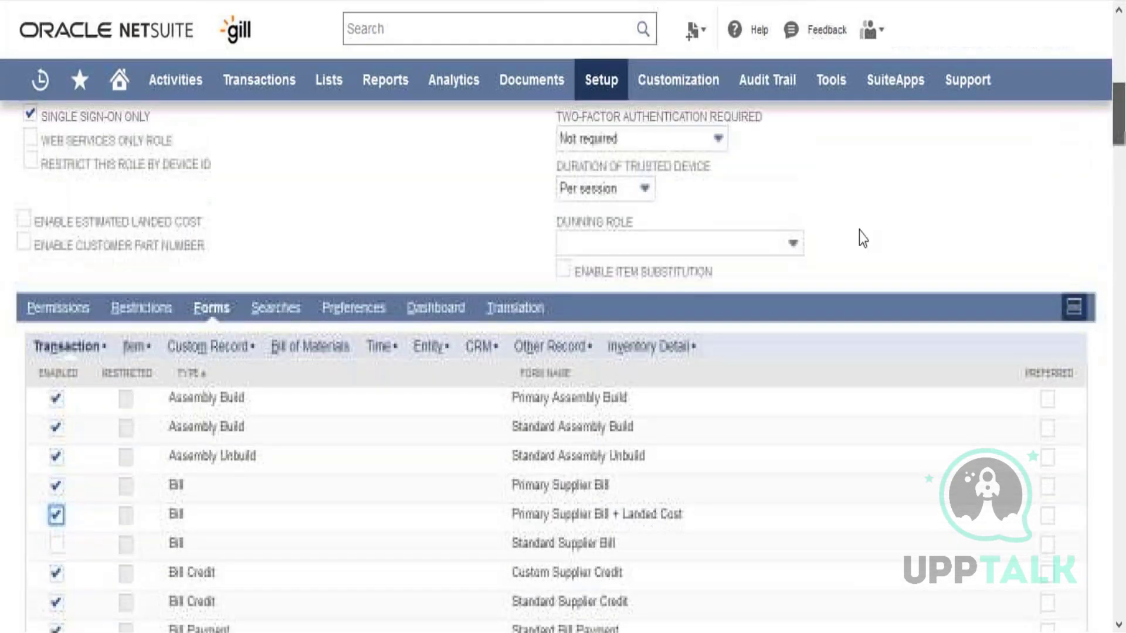
- Display the role's Item, Custom Record, Bill of Materials and Time forms one after another
click(133, 347)
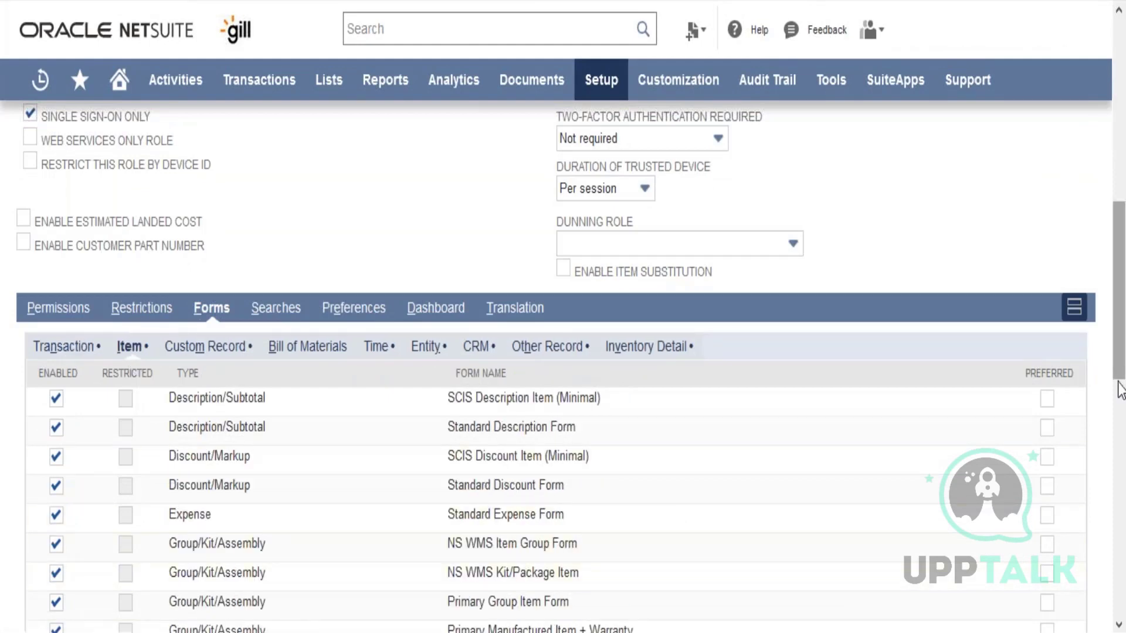
drag(1118, 356, 1118, 421)
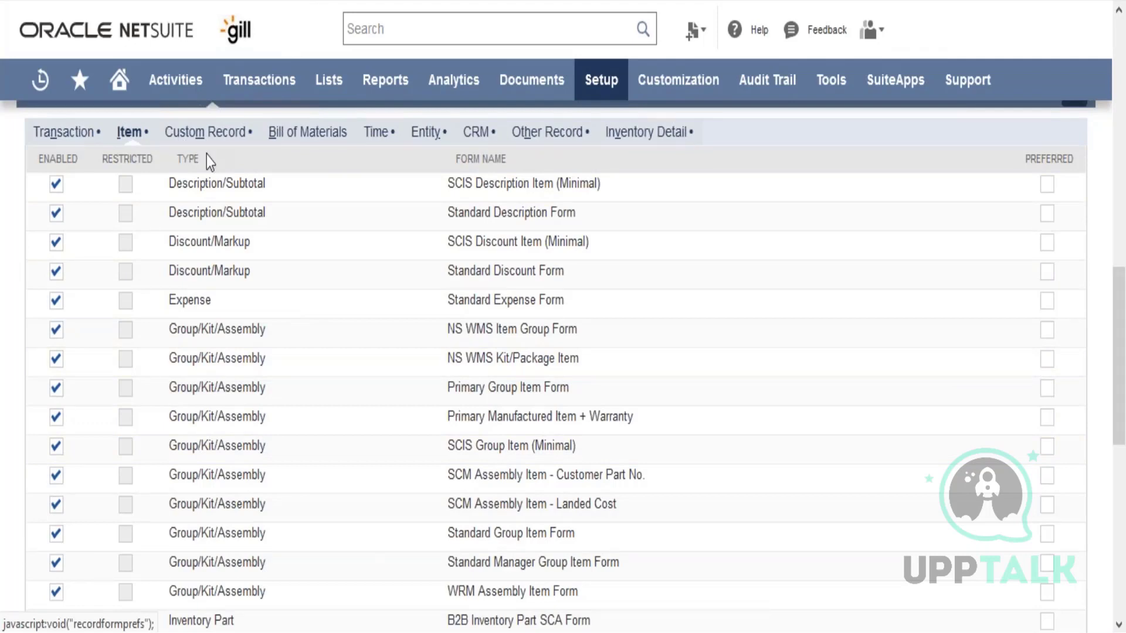
click(202, 134)
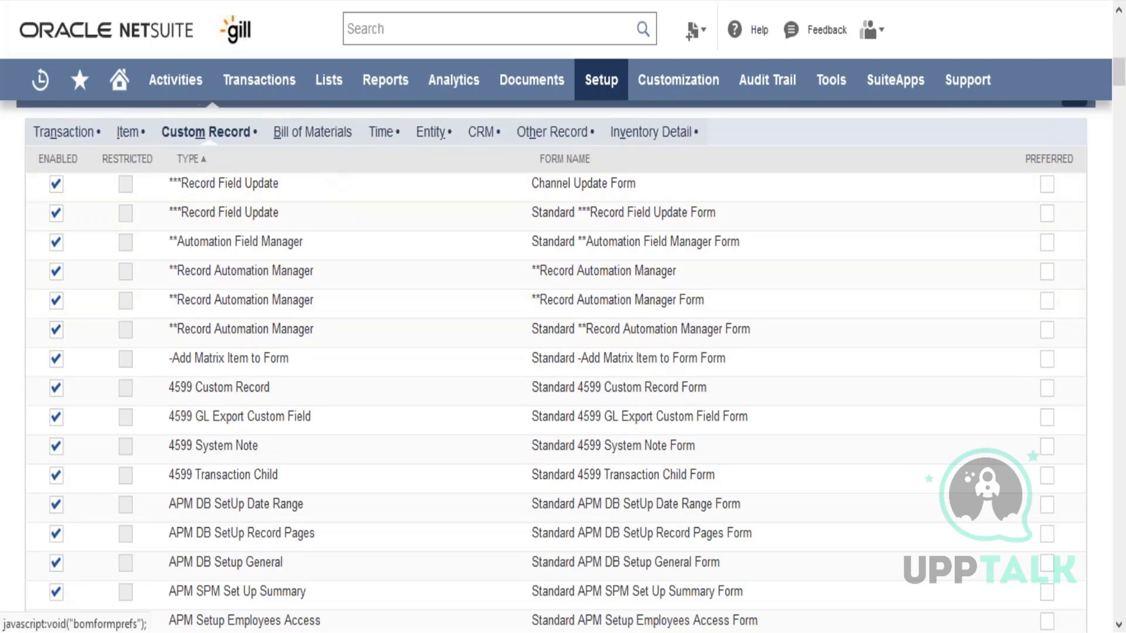
click(312, 132)
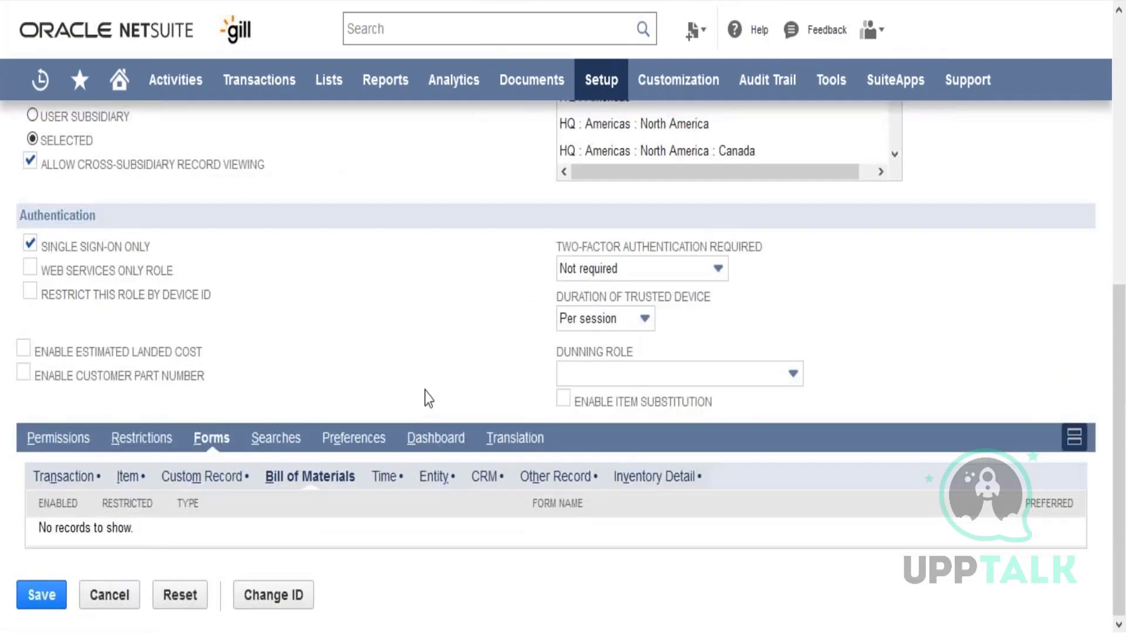
click(394, 485)
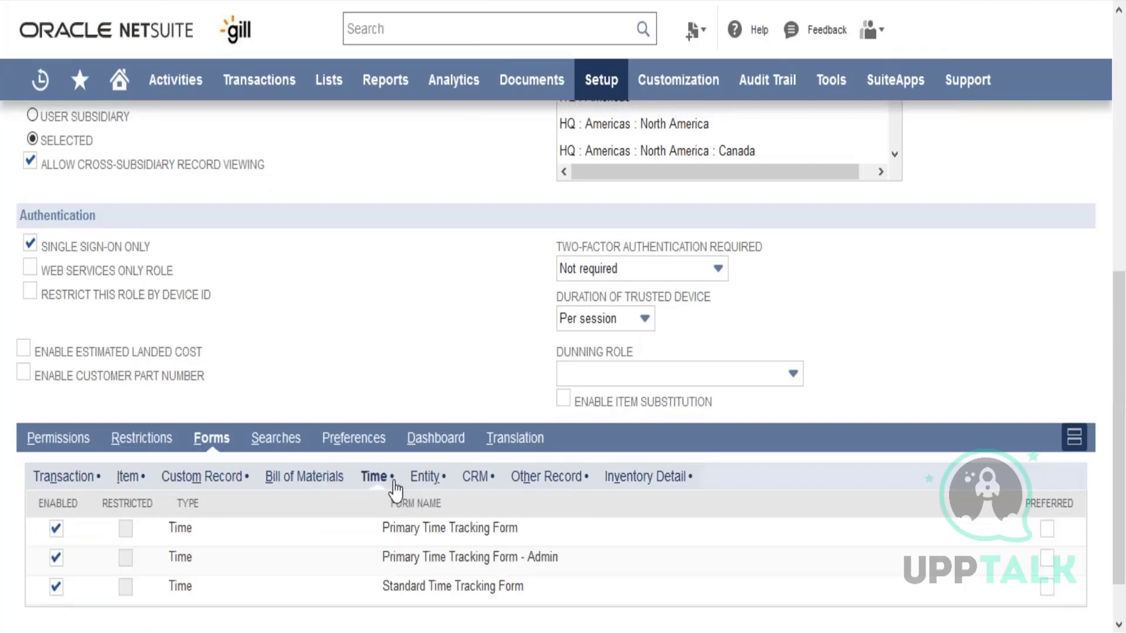
- Display the role's Entity forms and review the Contact, Customer/Lead/Prospect and Employee entries
click(420, 484)
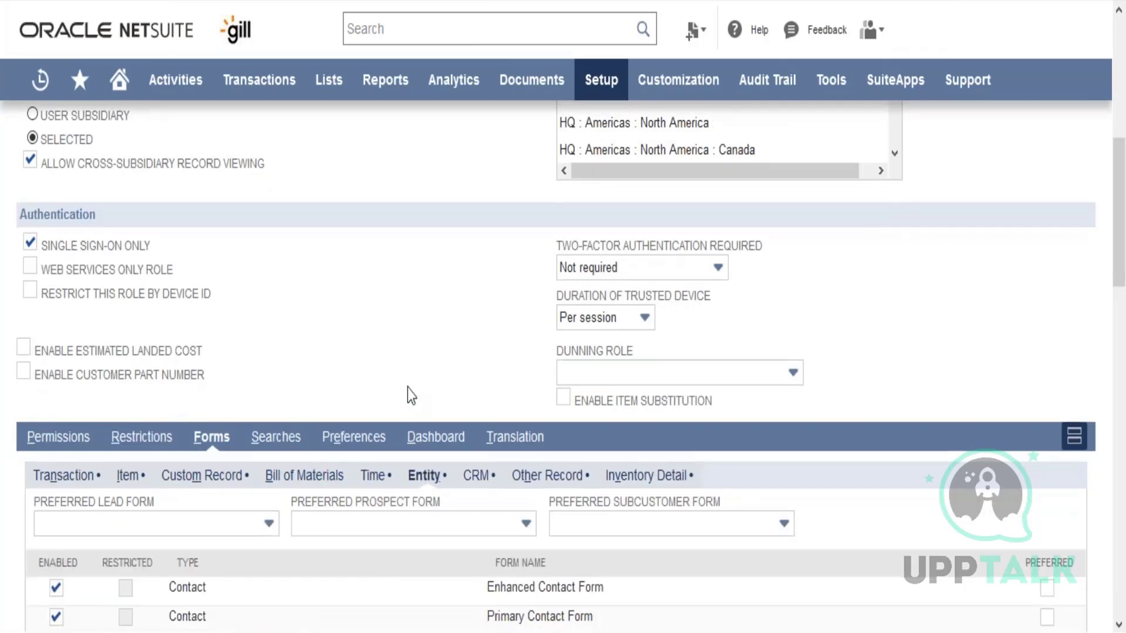
scroll(407, 388, down, 6)
scroll(558, 352, down, 5)
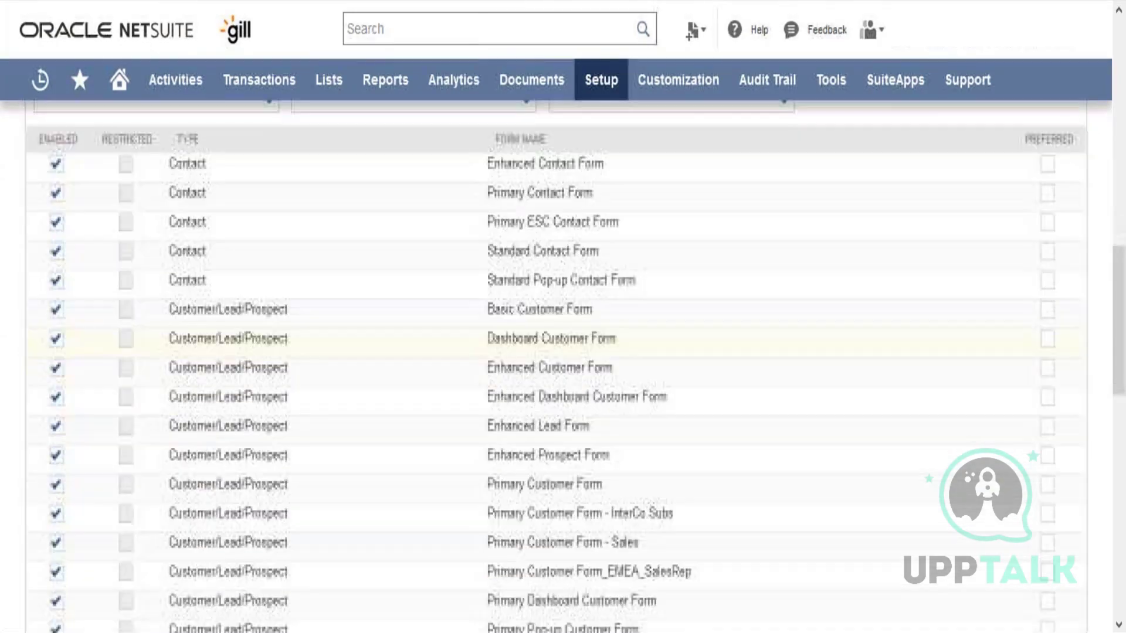
scroll(557, 363, down, 3)
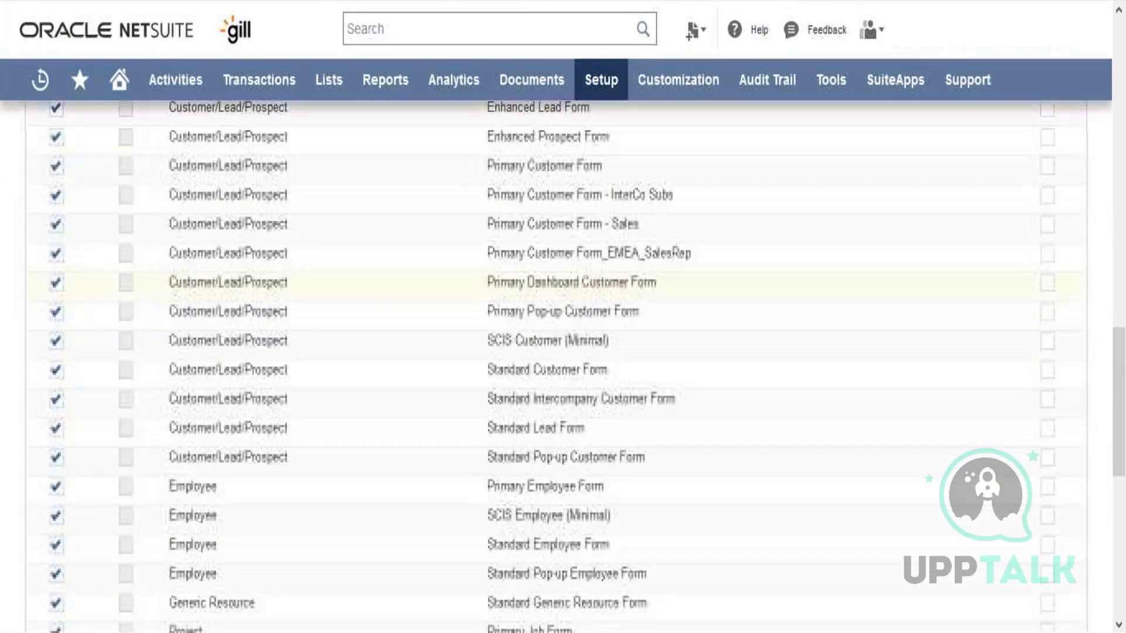
scroll(557, 363, up, 6)
scroll(557, 364, up, 8)
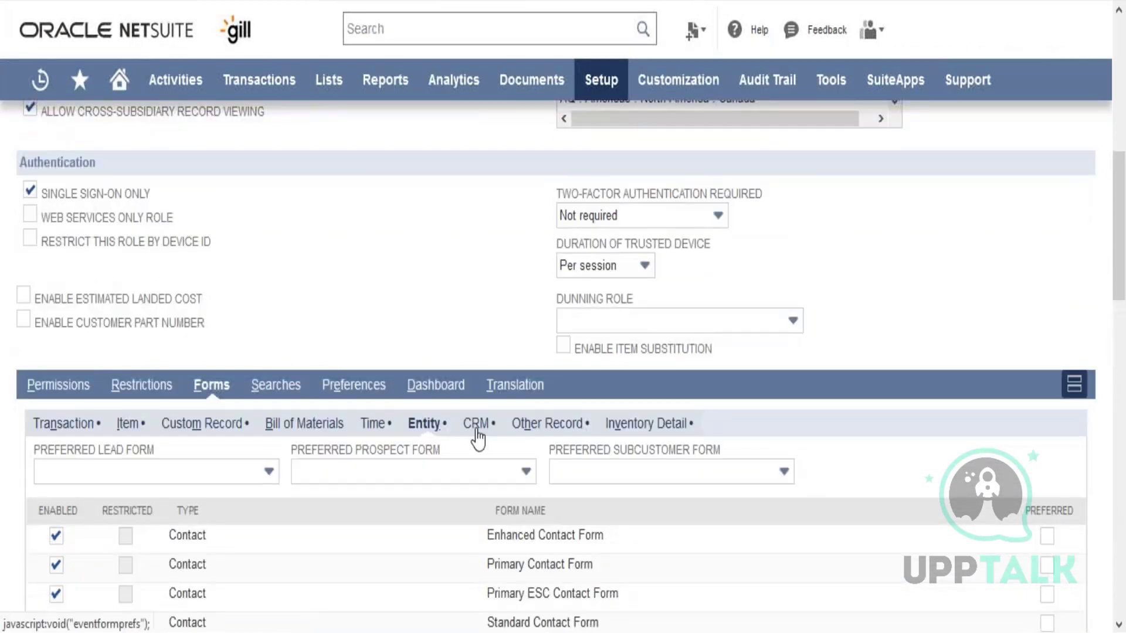
- Display the role's CRM, Other Record and Inventory Detail forms one after another
click(476, 432)
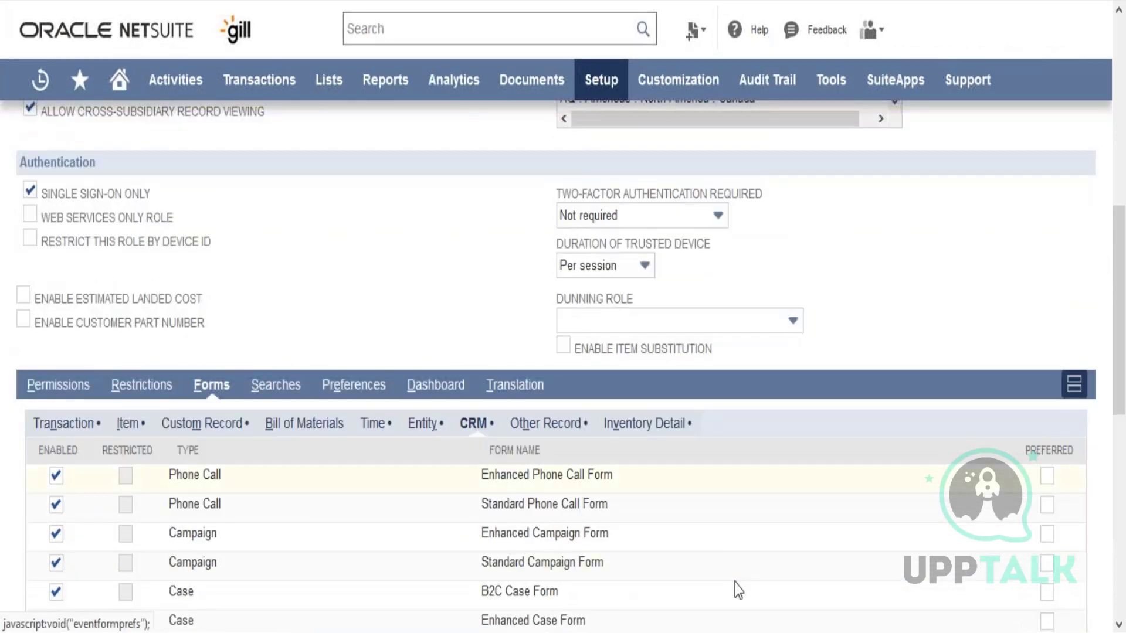
mouse_move(1123, 317)
mouse_down()
mouse_move(1123, 375)
mouse_move(1123, 329)
mouse_up()
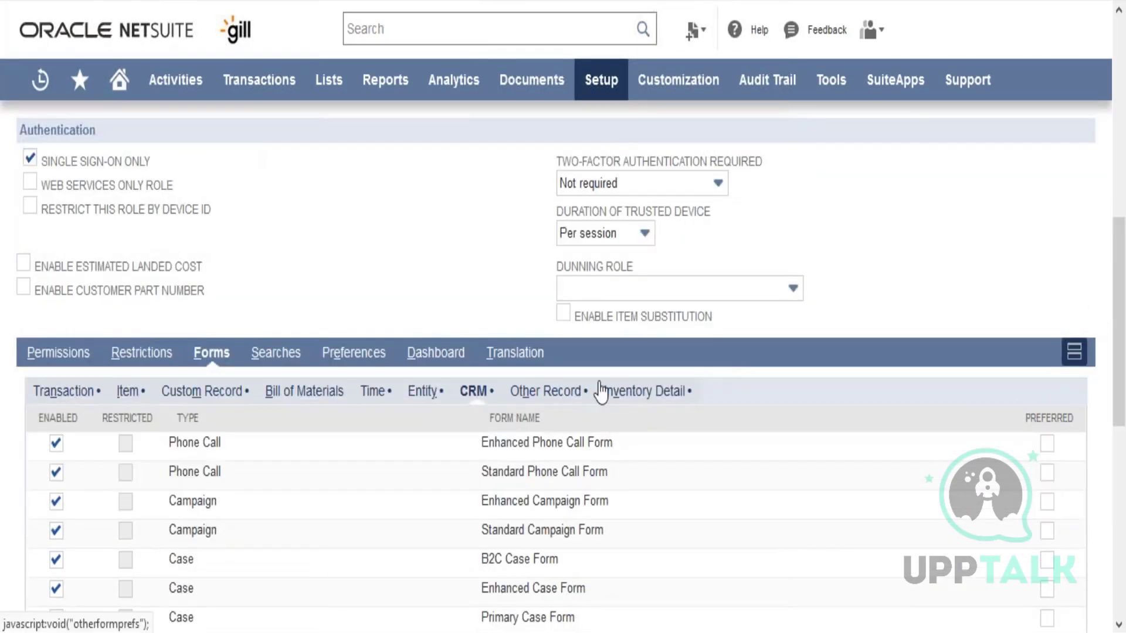
click(594, 388)
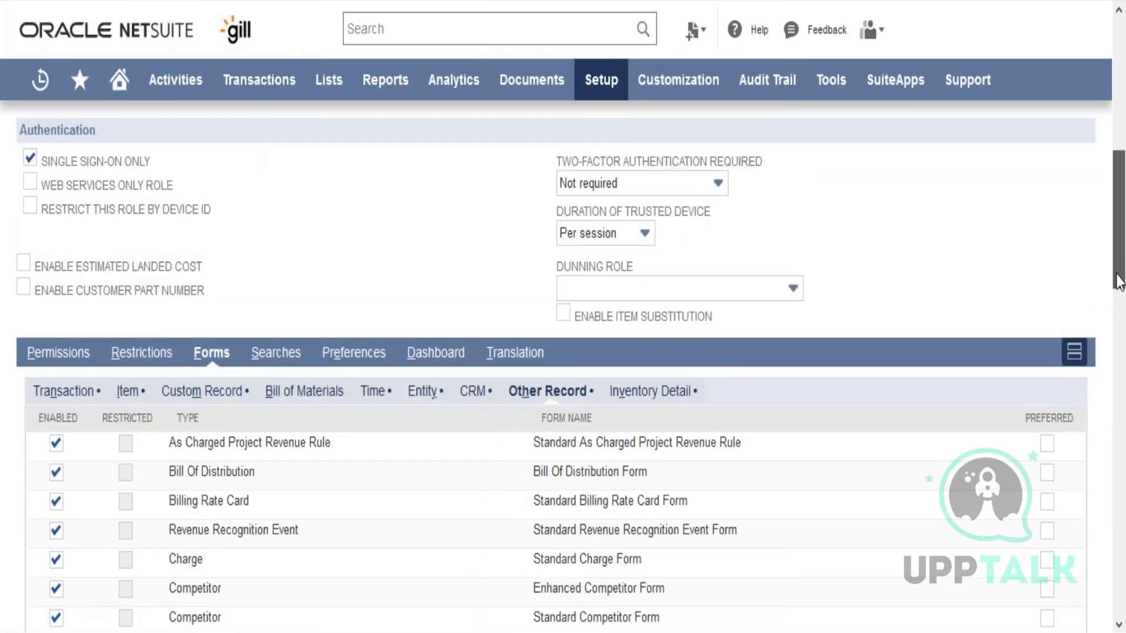
drag(1120, 286, 1121, 339)
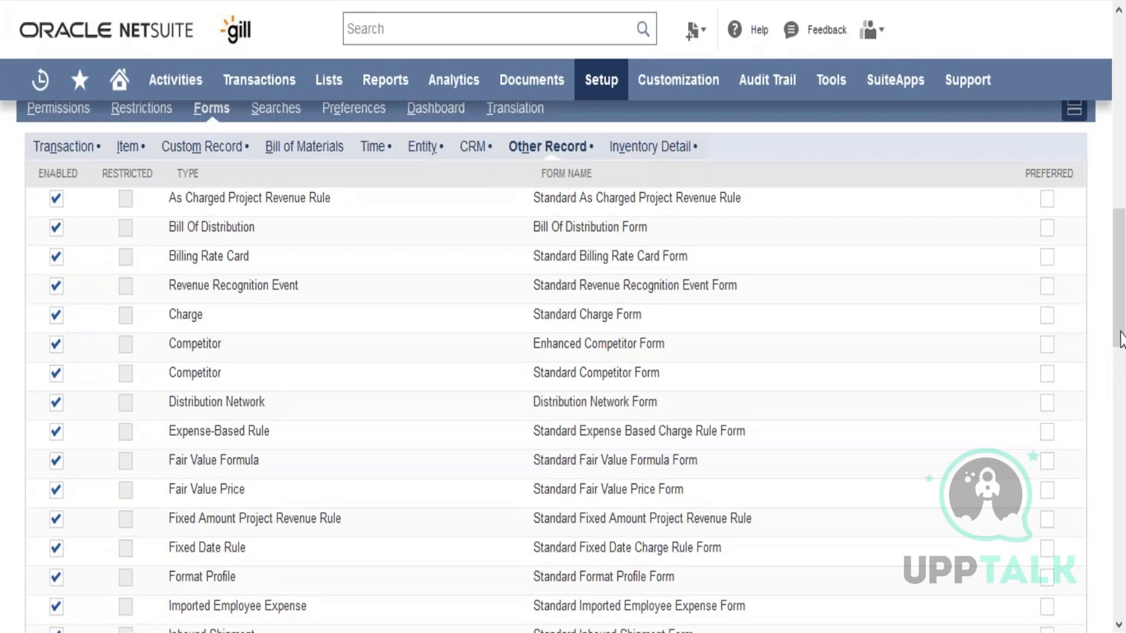
drag(1122, 339, 1122, 339)
click(673, 155)
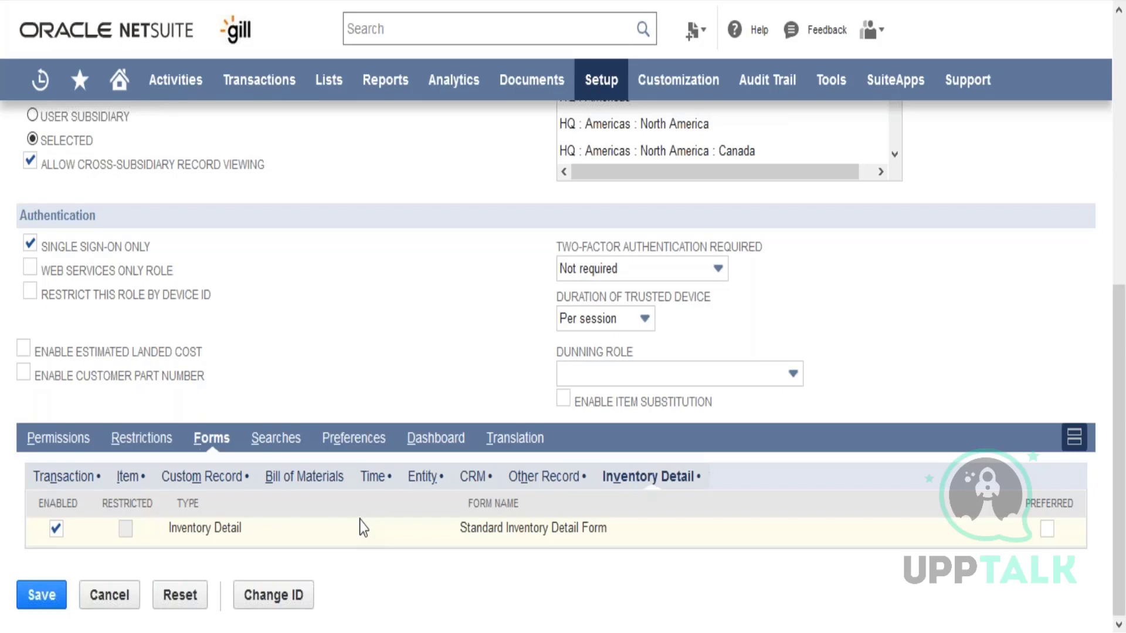
- Review the record types selectable for the role's standard searches and the preferences that can be added to the role
click(273, 444)
click(142, 534)
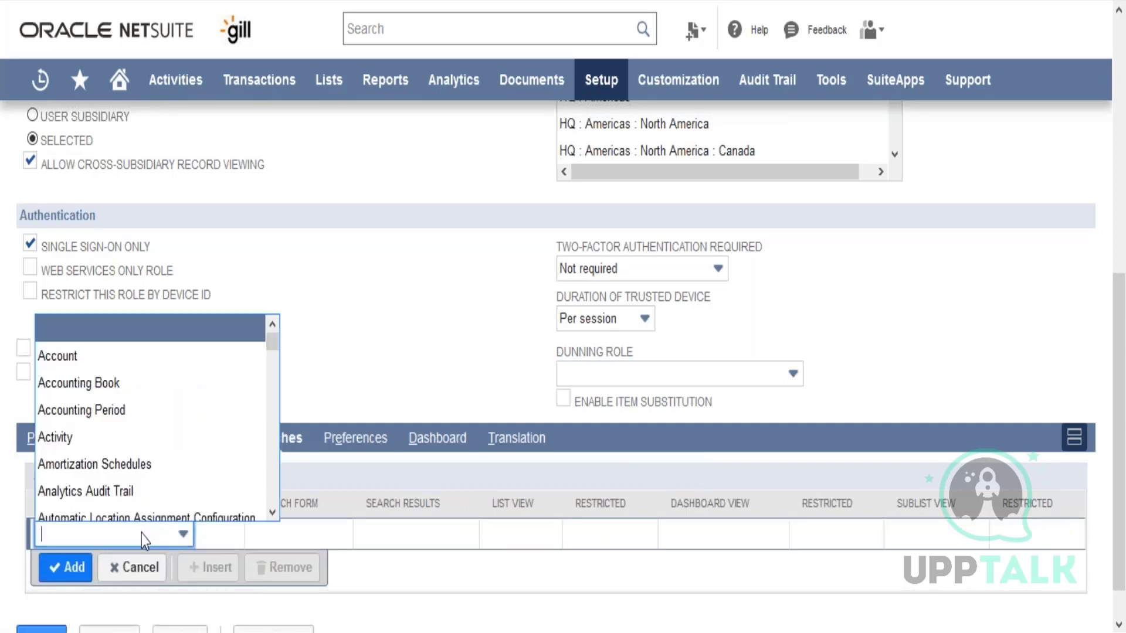
click(329, 386)
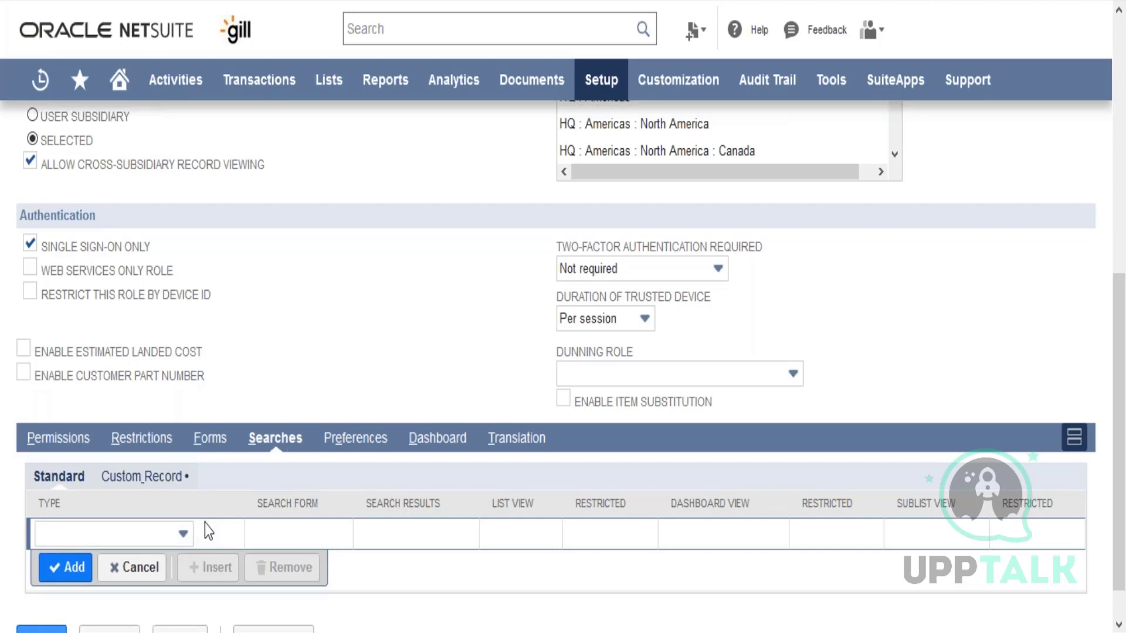
click(370, 450)
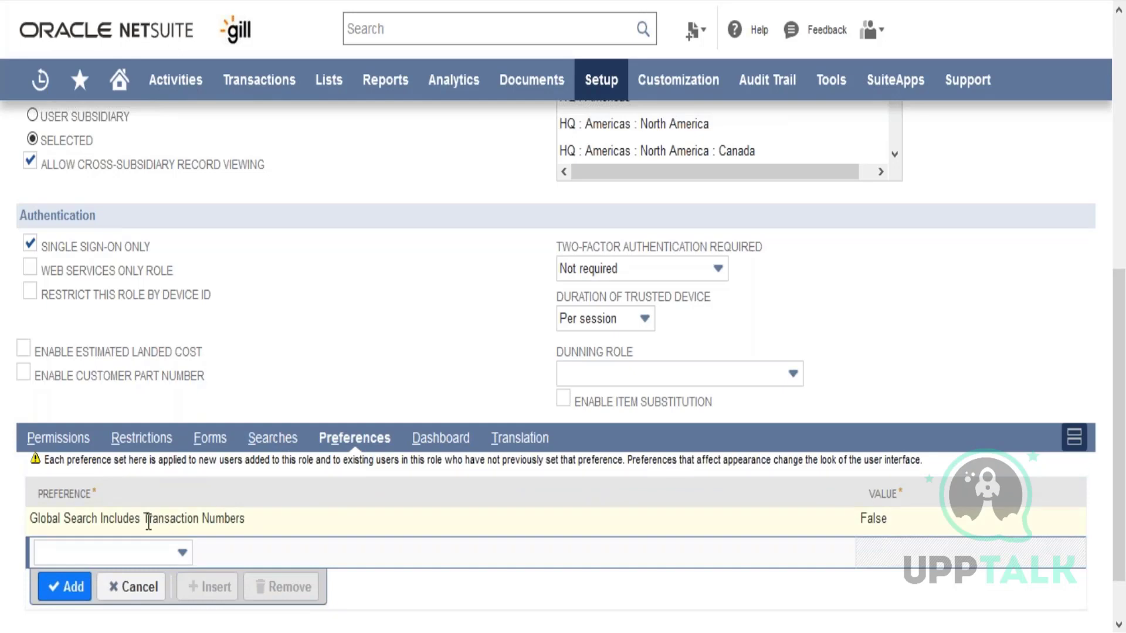
click(131, 554)
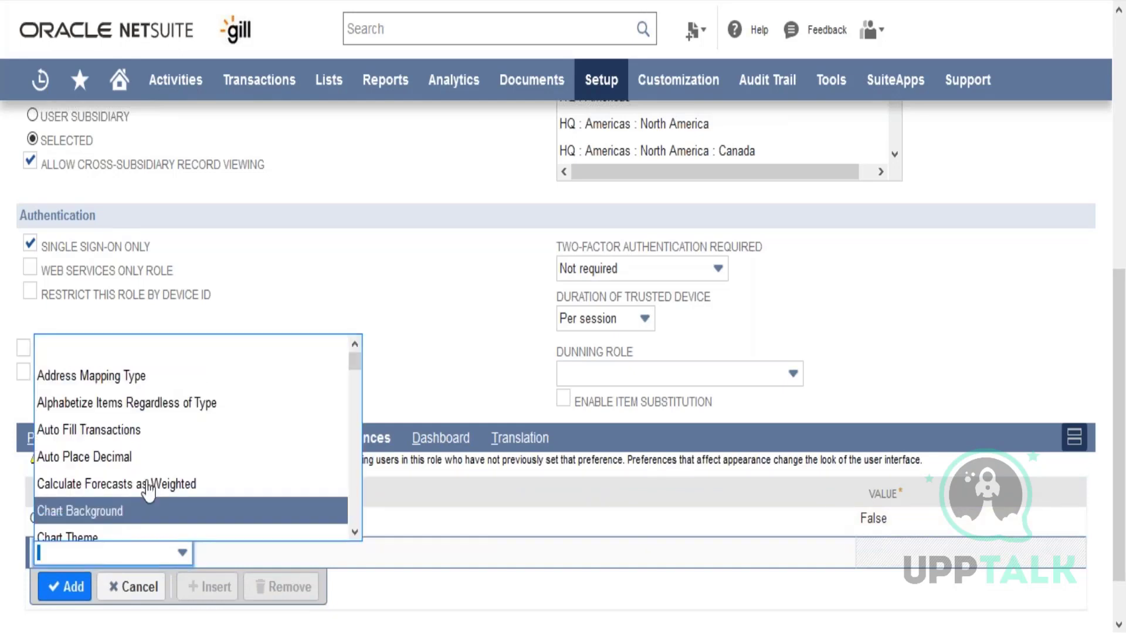
click(429, 322)
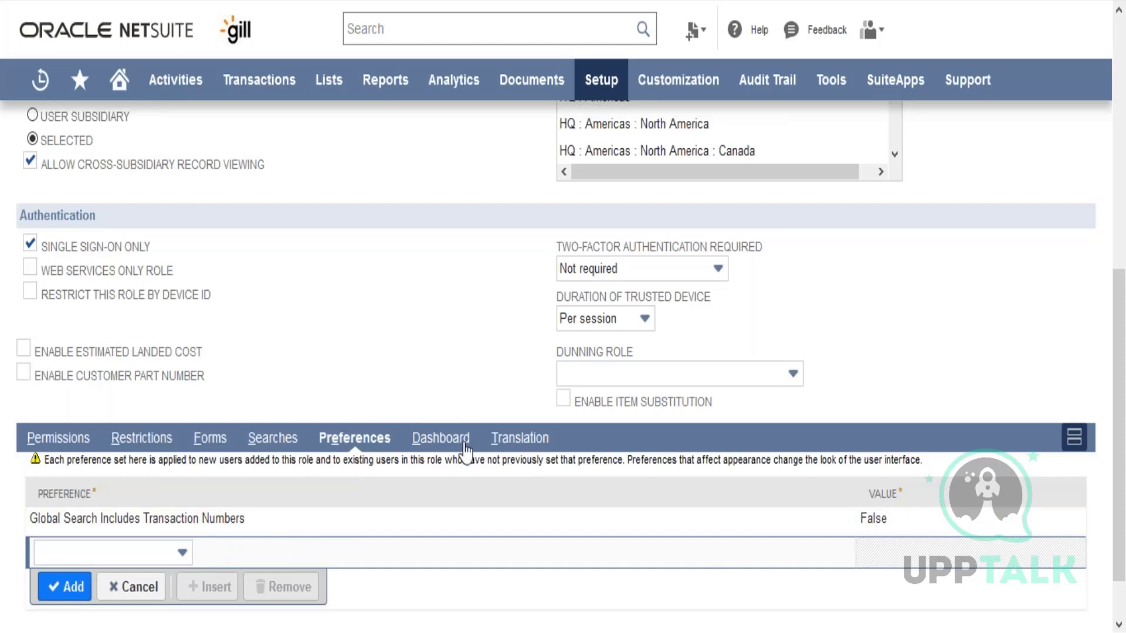
- Review the published dashboards selectable for the role and display its name translation fields
click(434, 437)
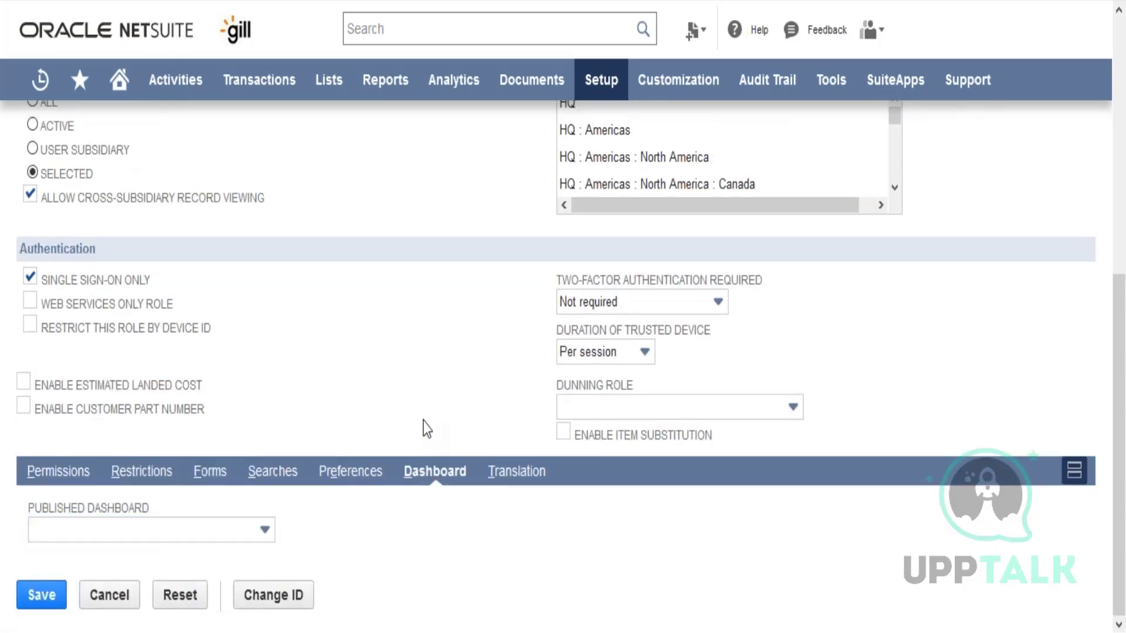
click(189, 531)
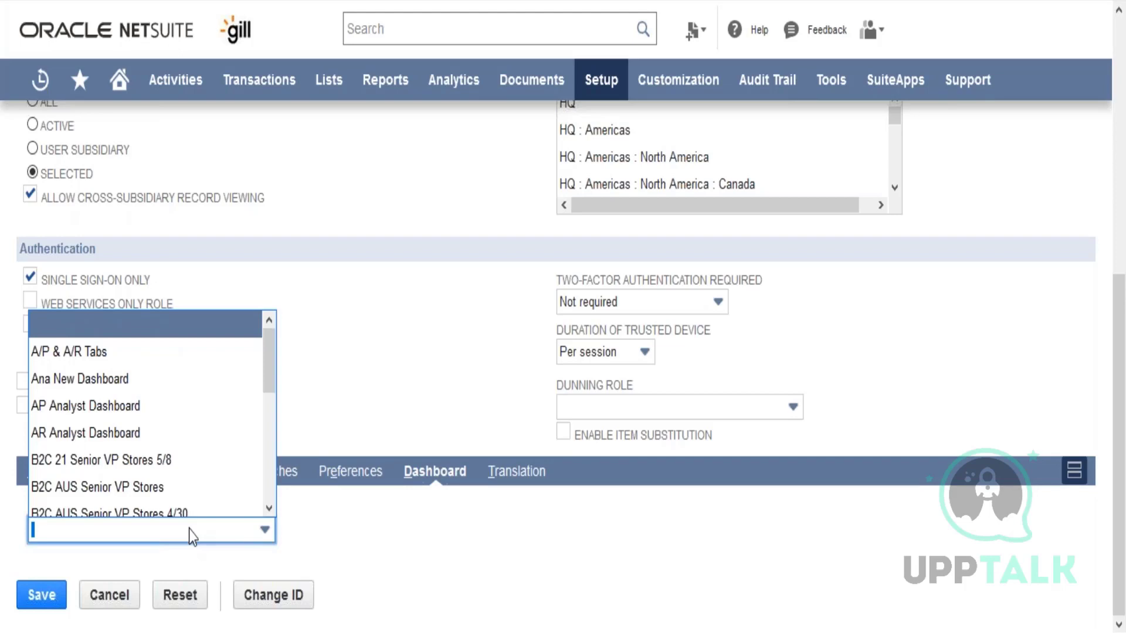
click(305, 523)
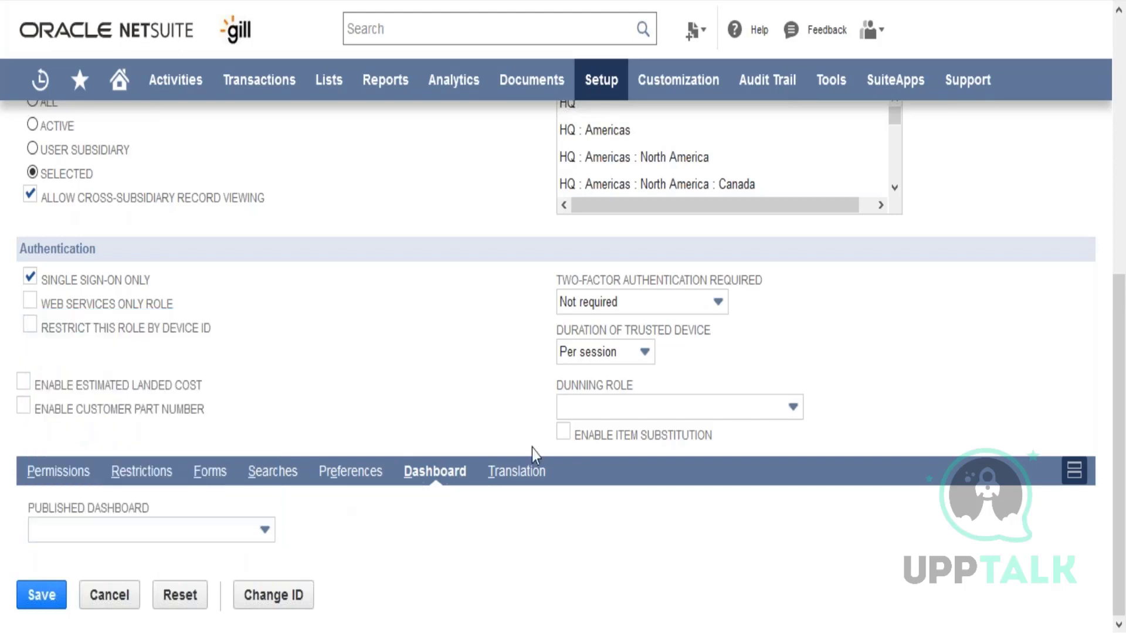
click(529, 473)
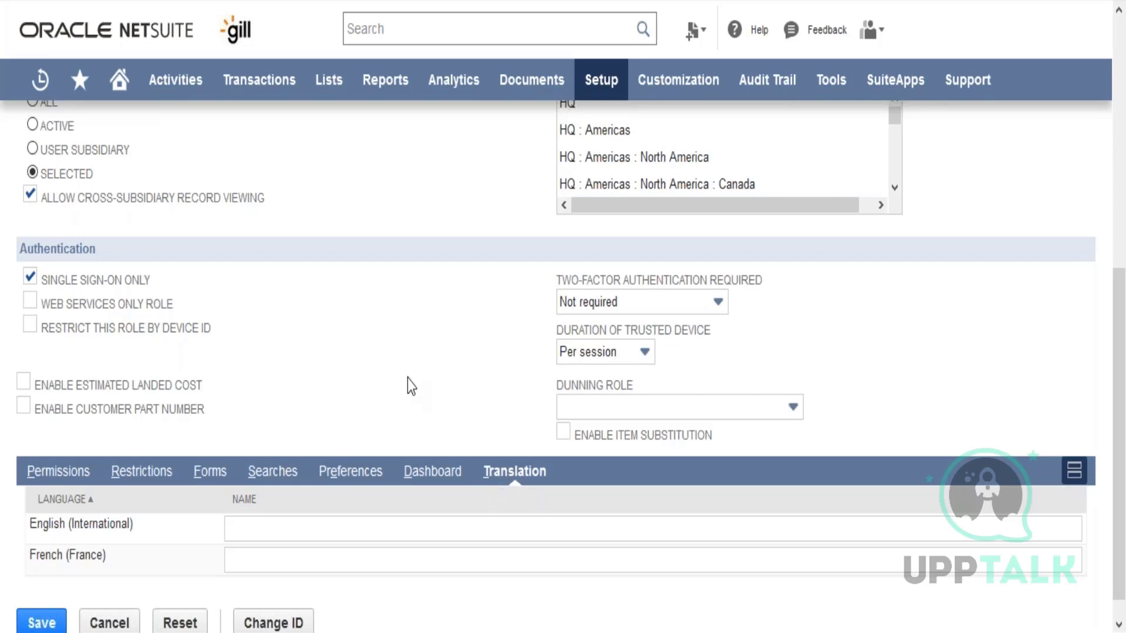
- Display the role's segment restrictions, including the Allow Viewing and Apply to Items columns
click(1116, 180)
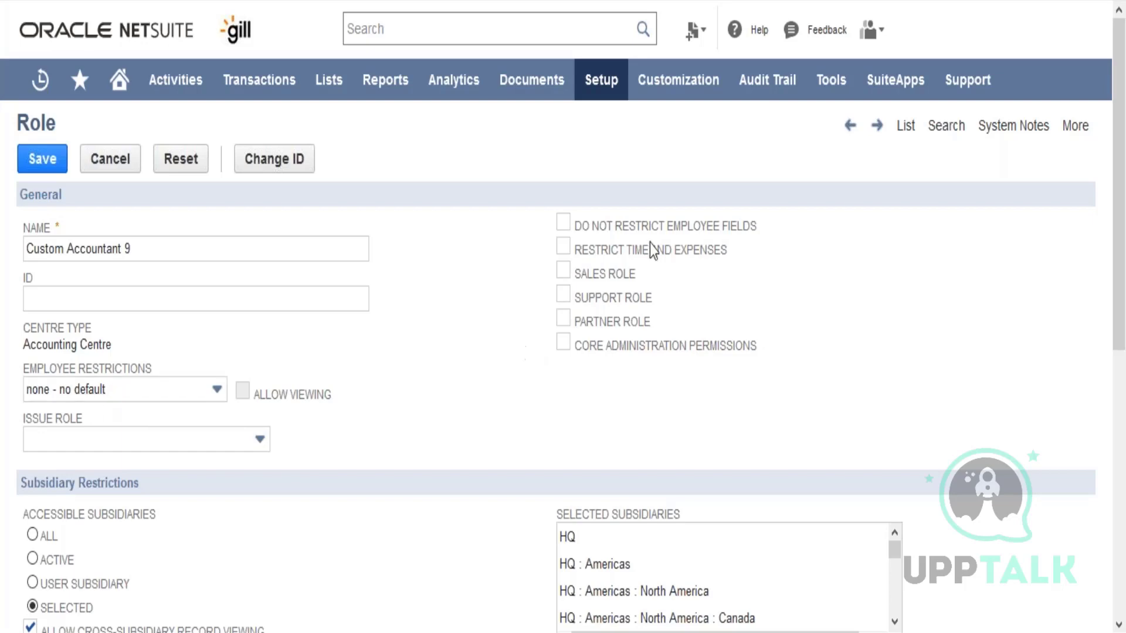
scroll(1124, 244, down, 6)
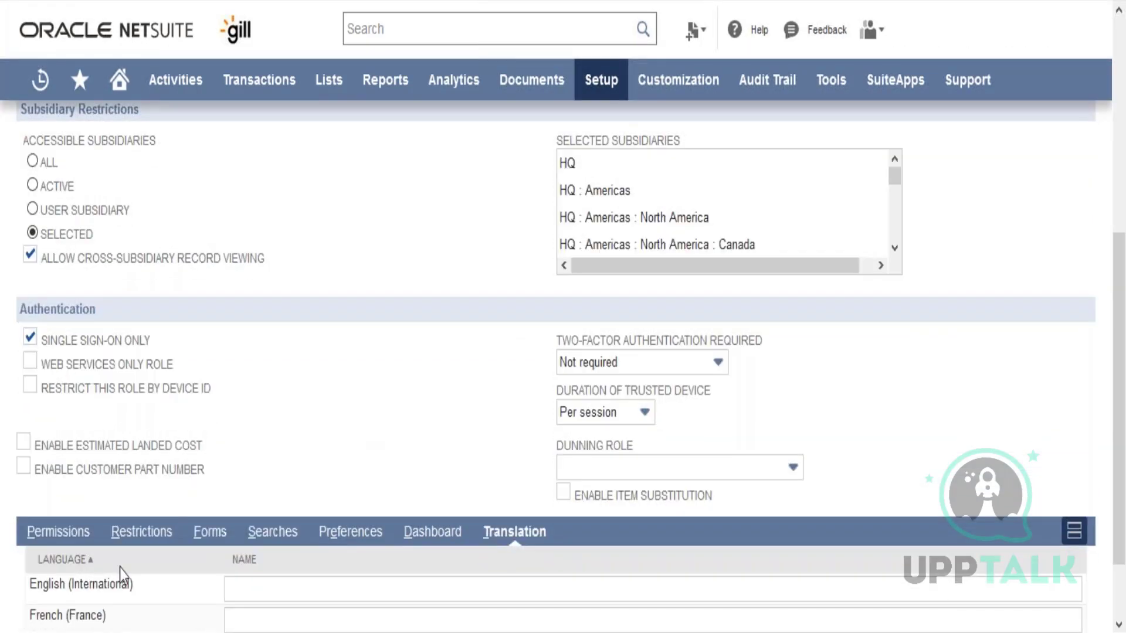
click(136, 534)
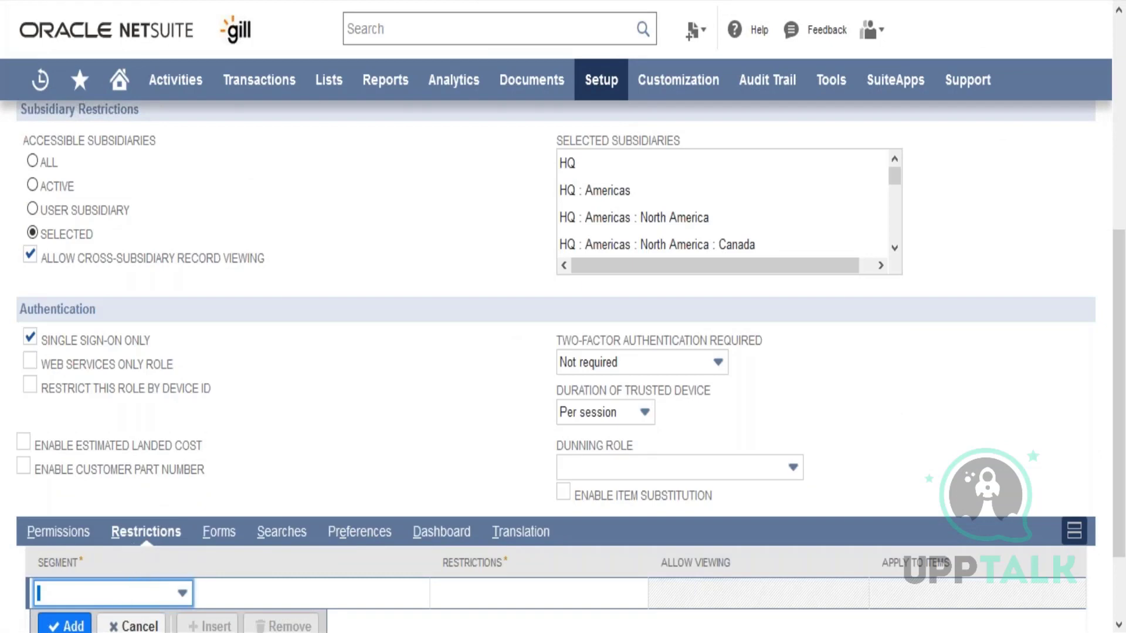
scroll(1122, 346, down, 2)
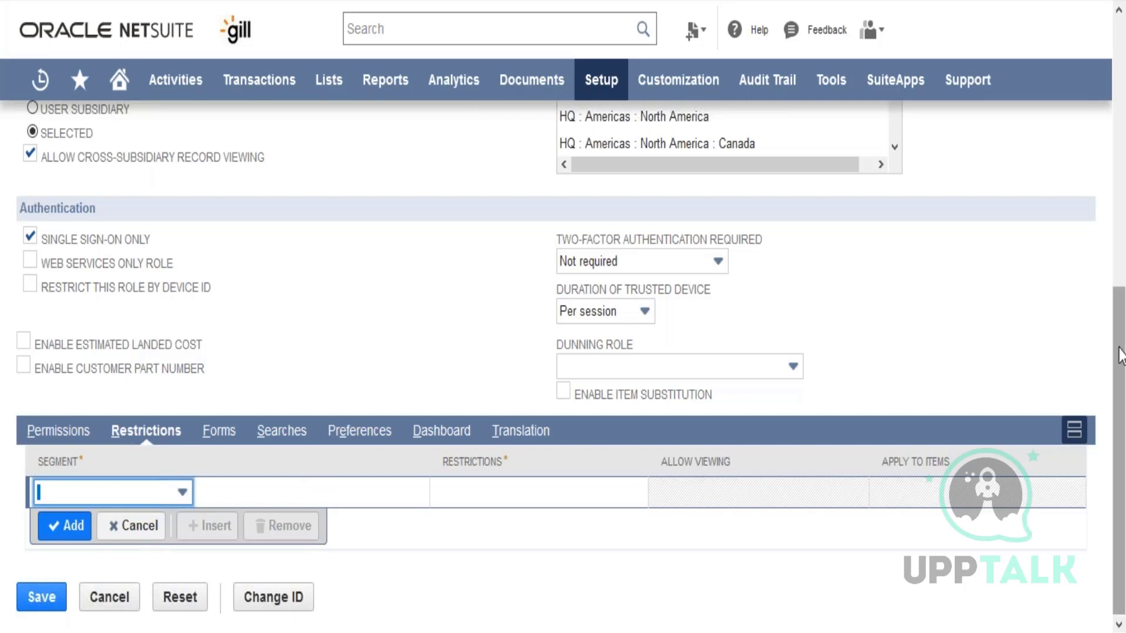
- Review the Employee Restrictions options in the role's general settings, keeping none - no default
scroll(1119, 446, up, 4)
scroll(1119, 323, up, 2)
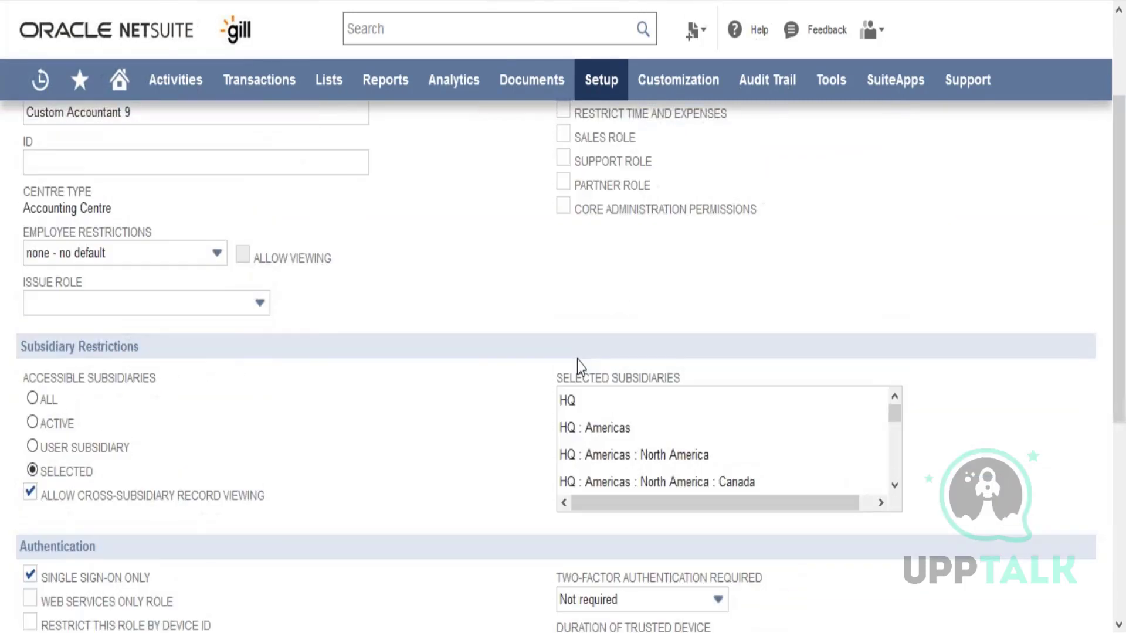
click(168, 255)
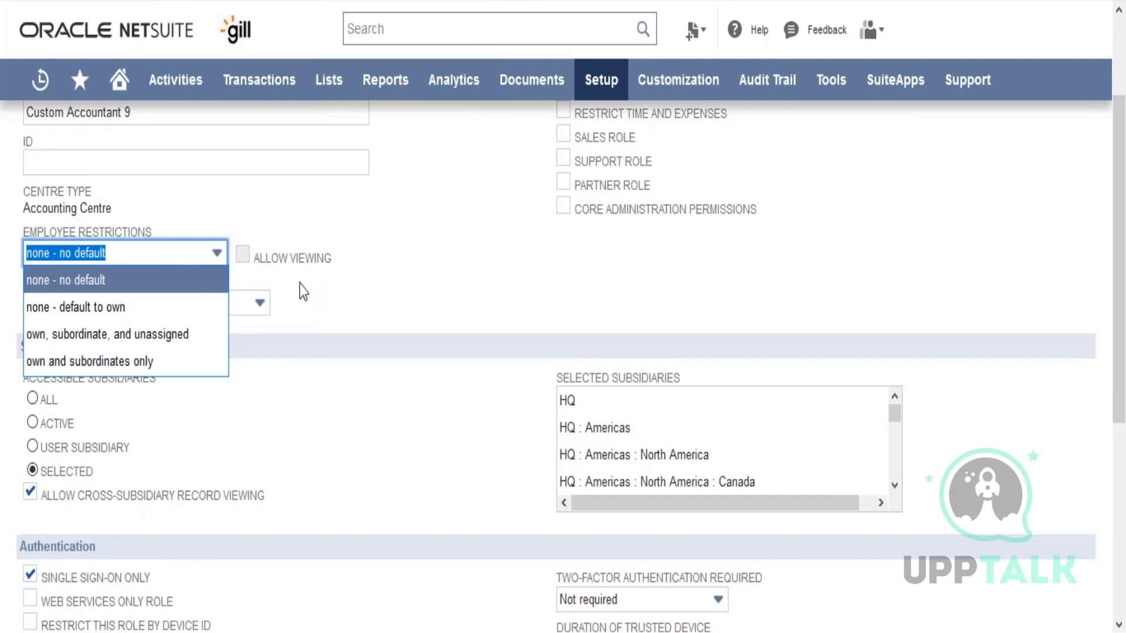
click(429, 263)
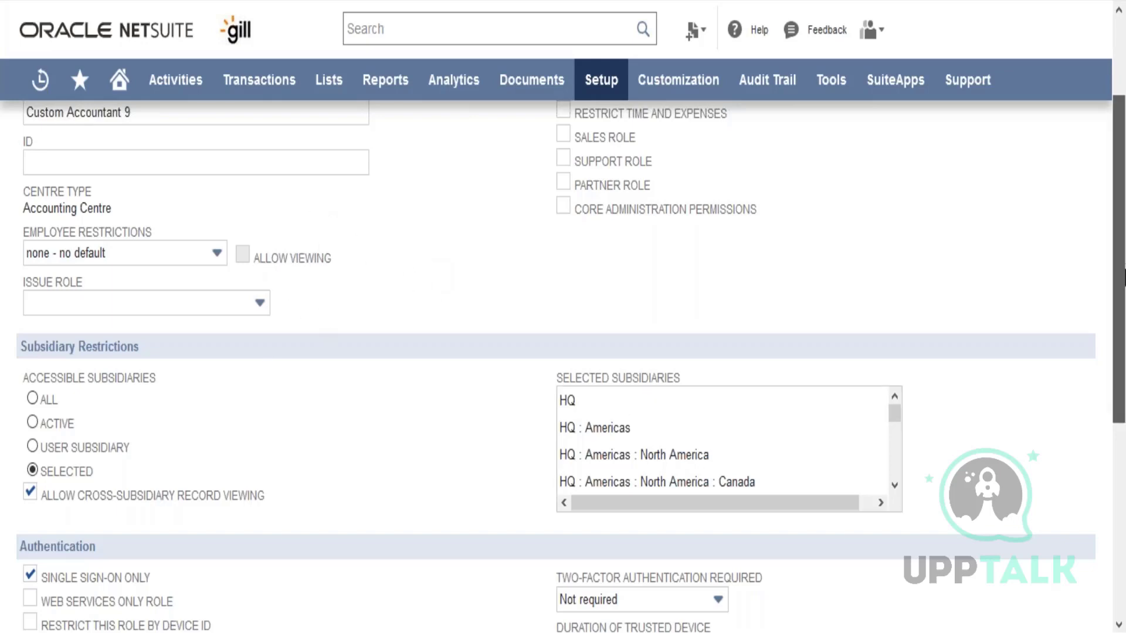
scroll(280, 550, down, 5)
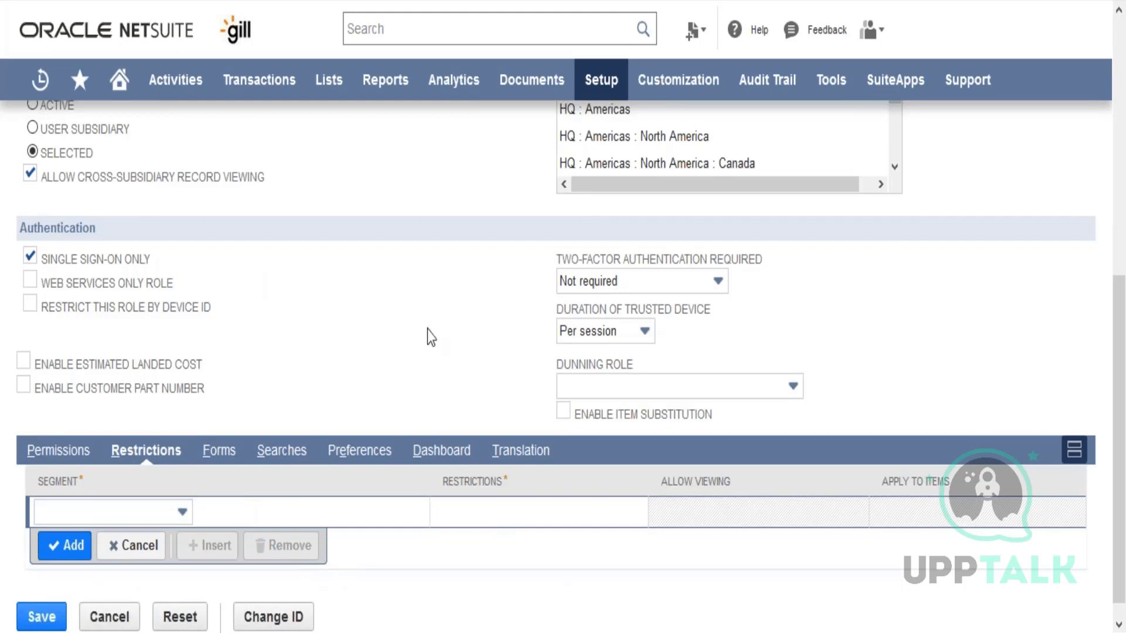
scroll(432, 337, up, 7)
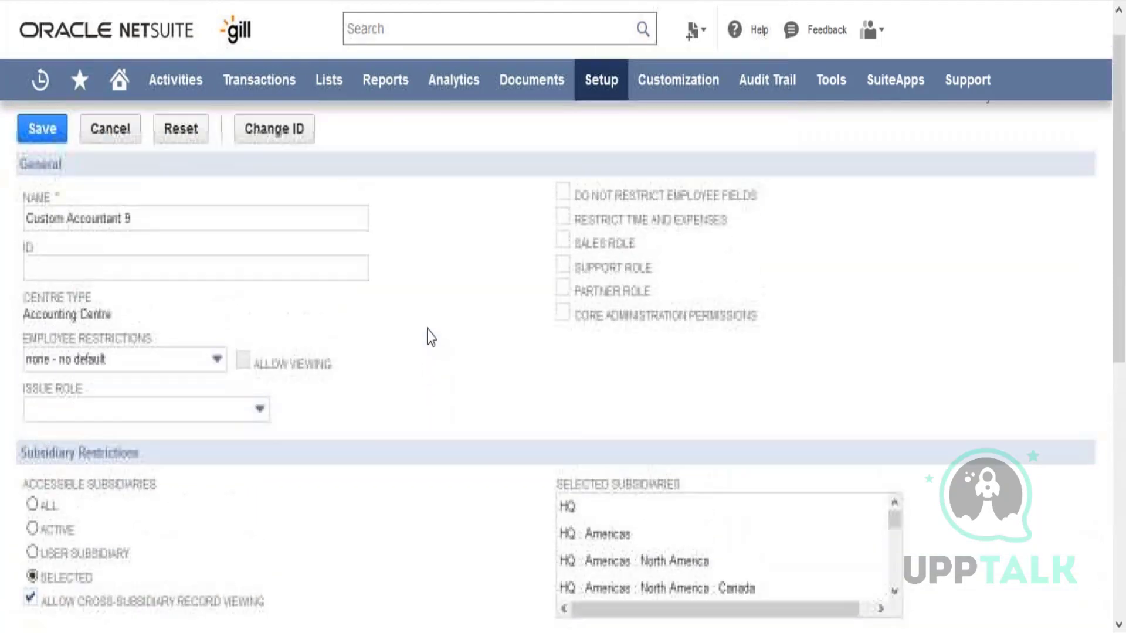
scroll(432, 337, up, 1)
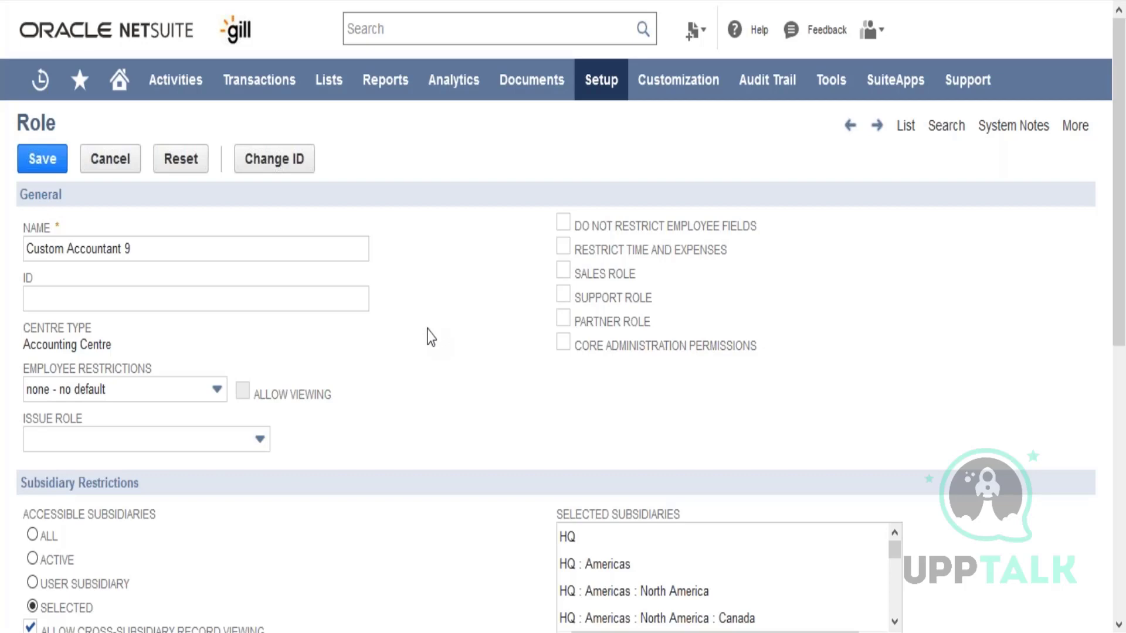
- Leave the role record without saving and review the Manage Users list with each user's assigned role
mouse_move(615, 83)
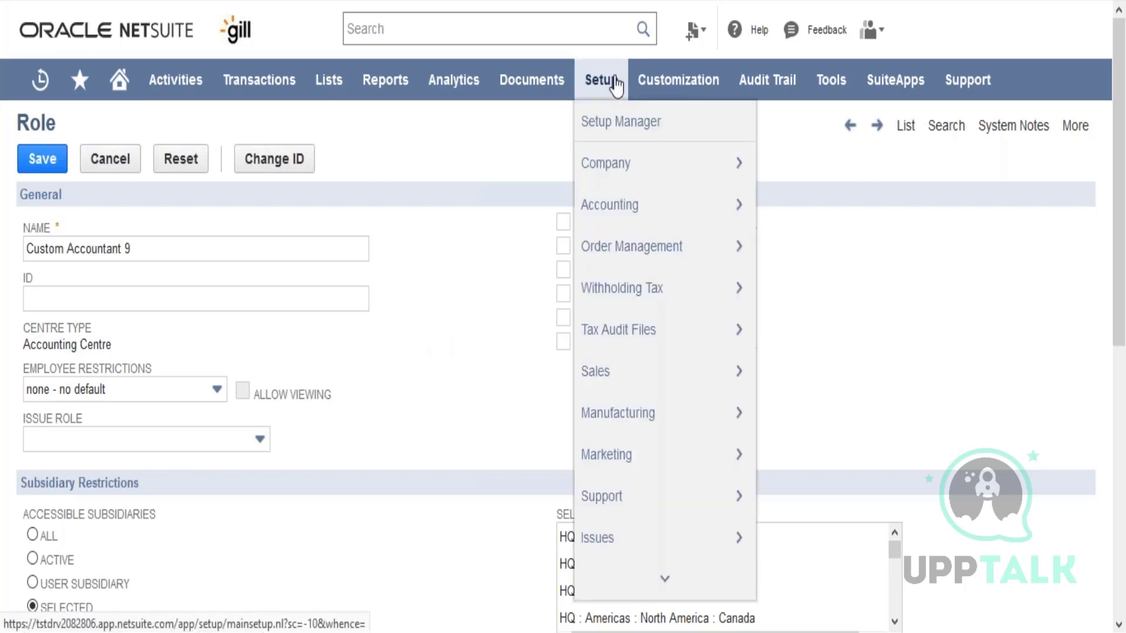
mouse_move(623, 252)
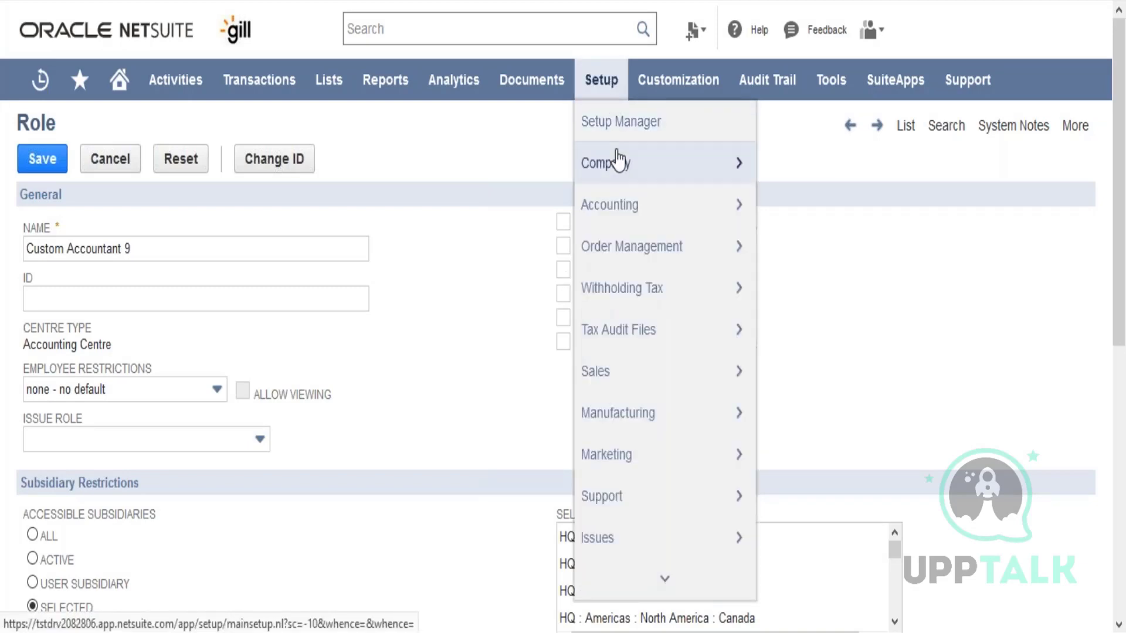
mouse_move(619, 158)
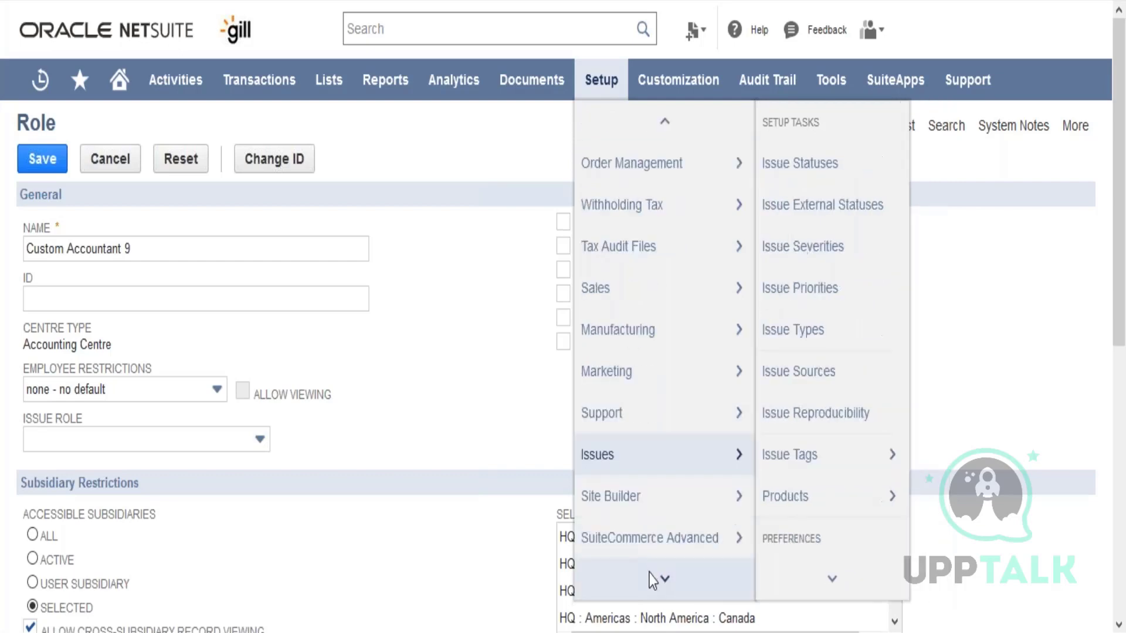
mouse_move(674, 419)
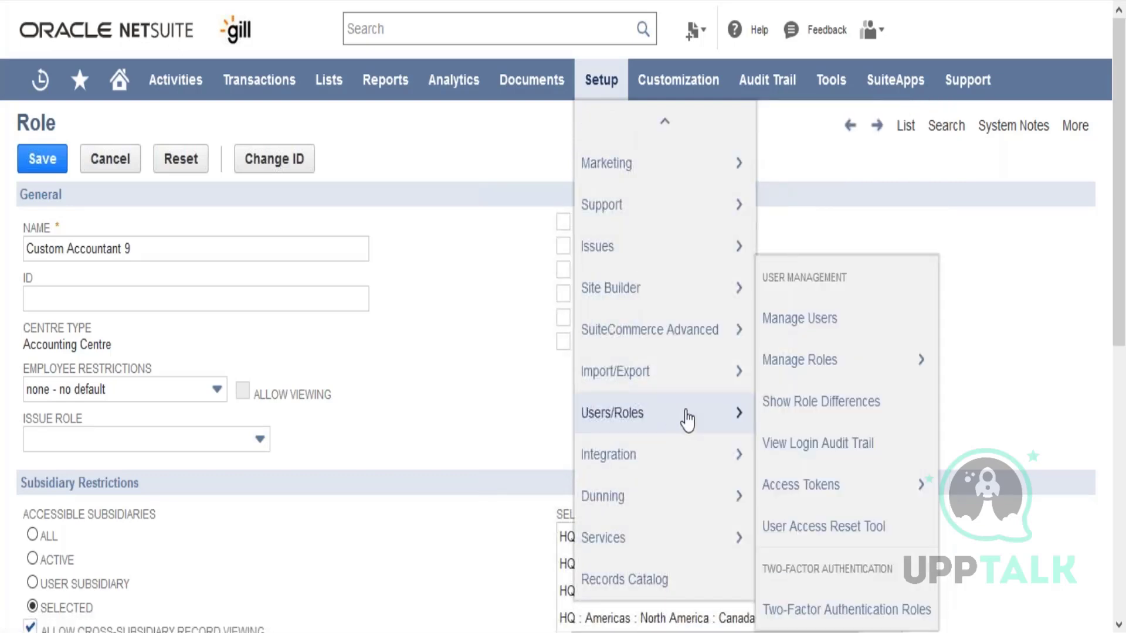
click(813, 336)
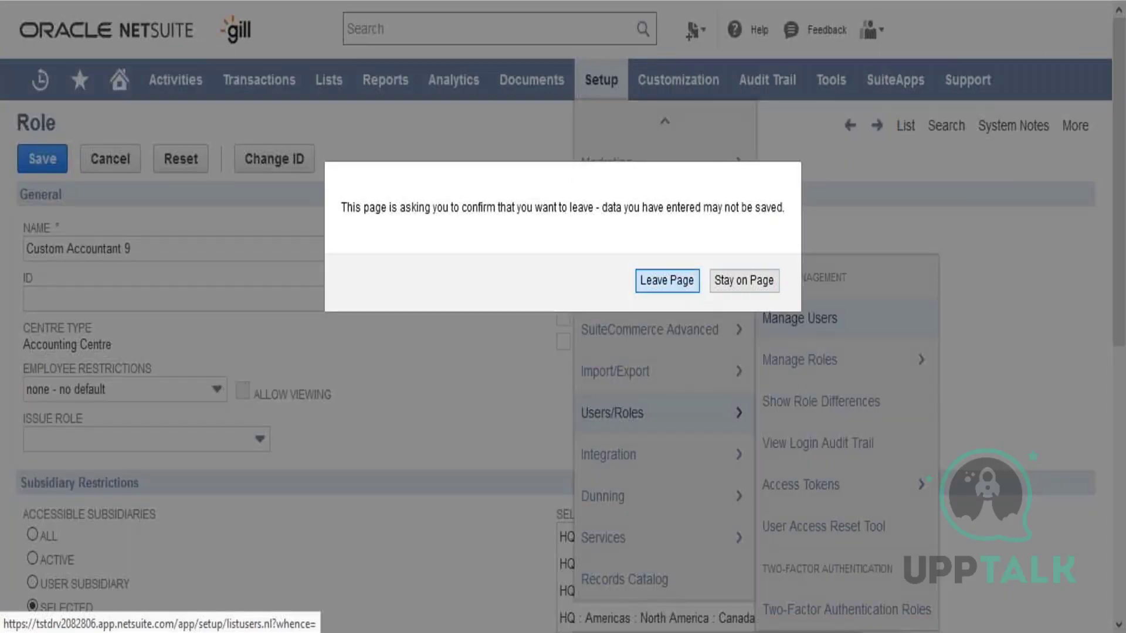
click(662, 283)
mouse_move(662, 283)
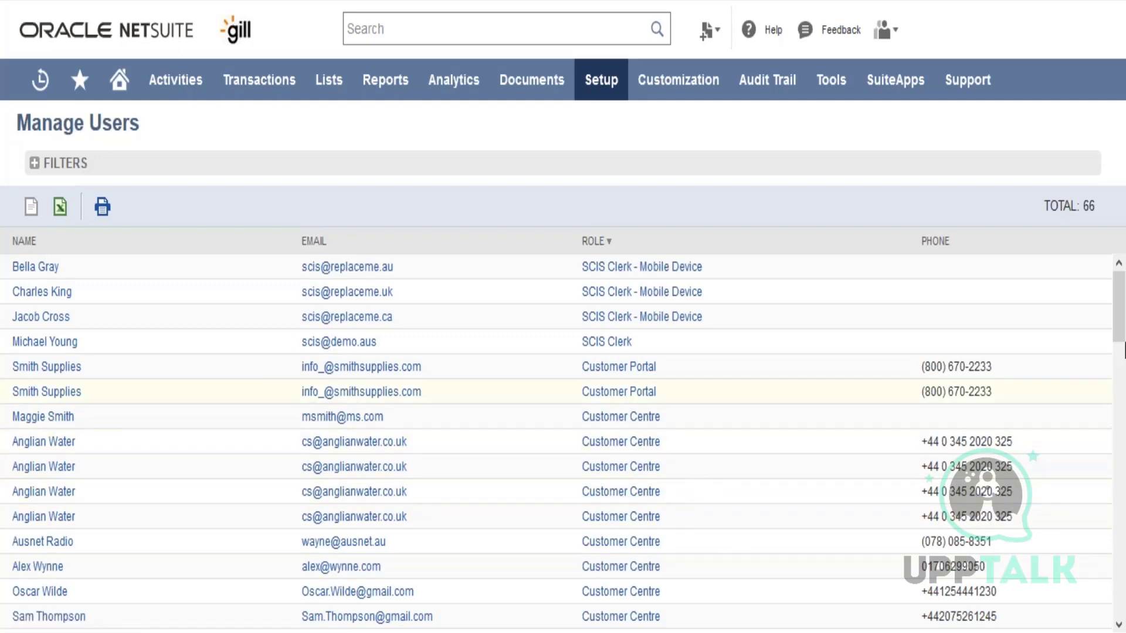
drag(1124, 316, 1124, 275)
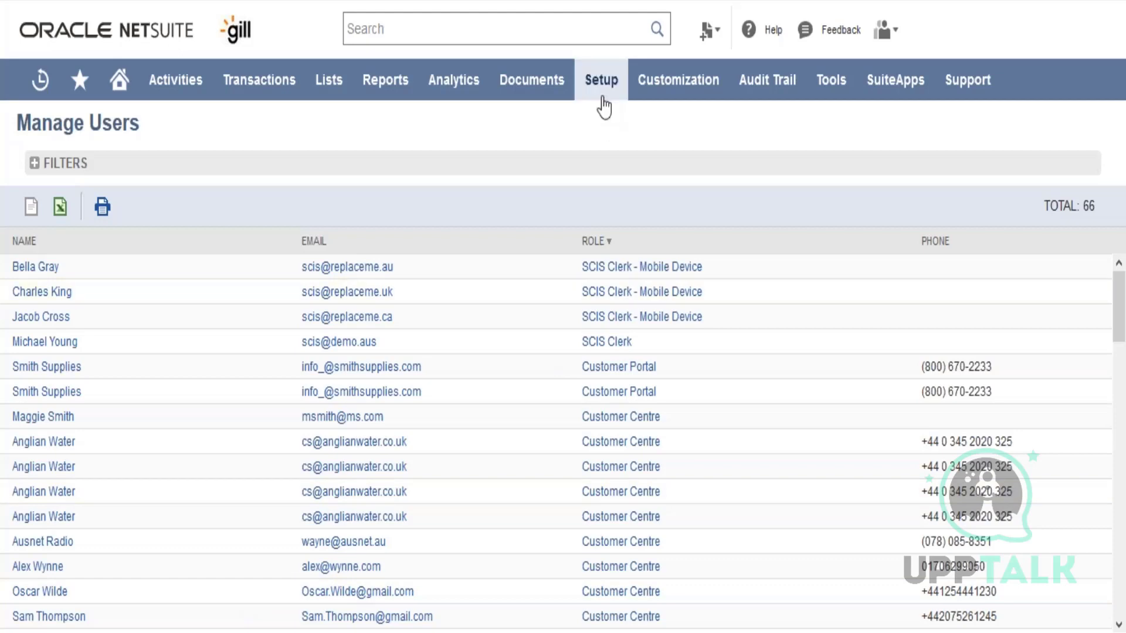
- Run a Login Audit Trail search with the default criteria, covering all users, roles and dates
mouse_move(602, 97)
mouse_move(648, 580)
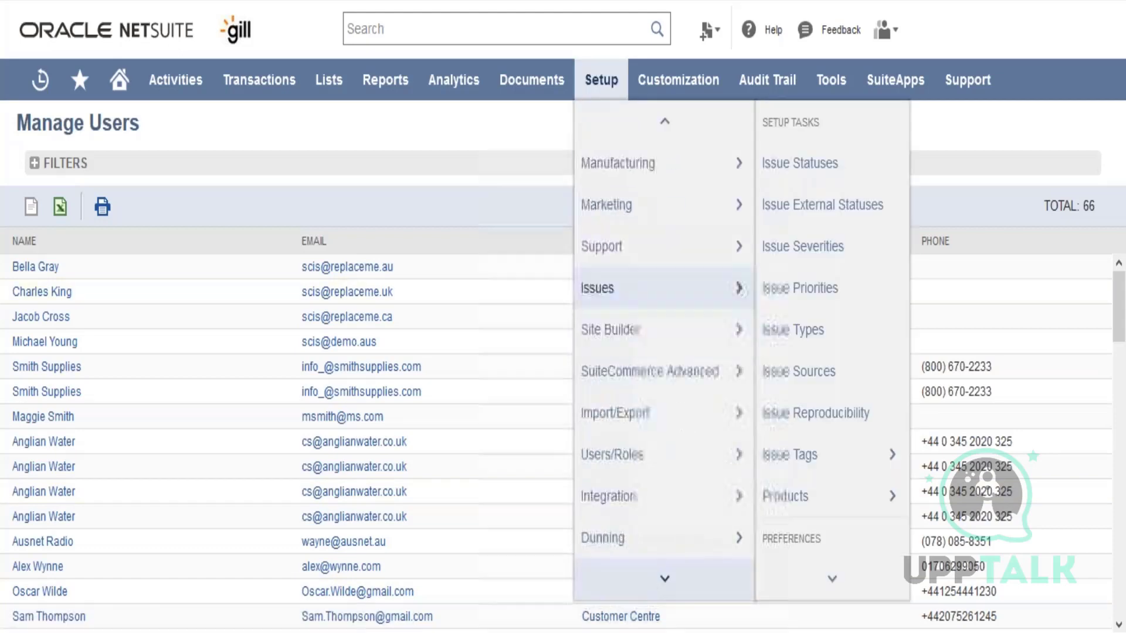
mouse_move(674, 421)
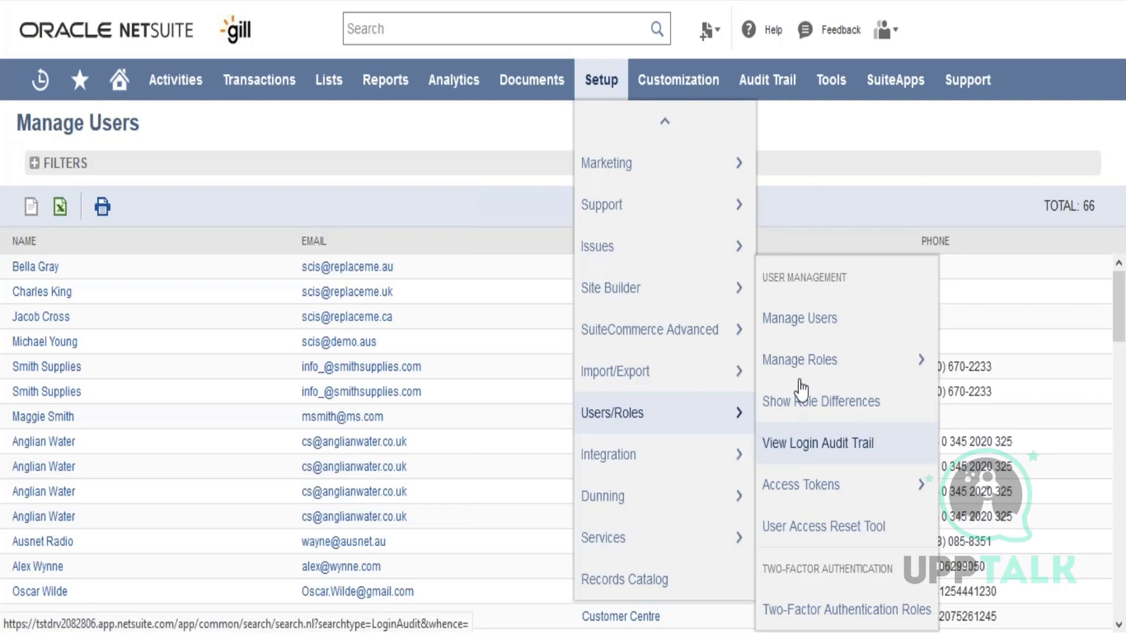
click(815, 446)
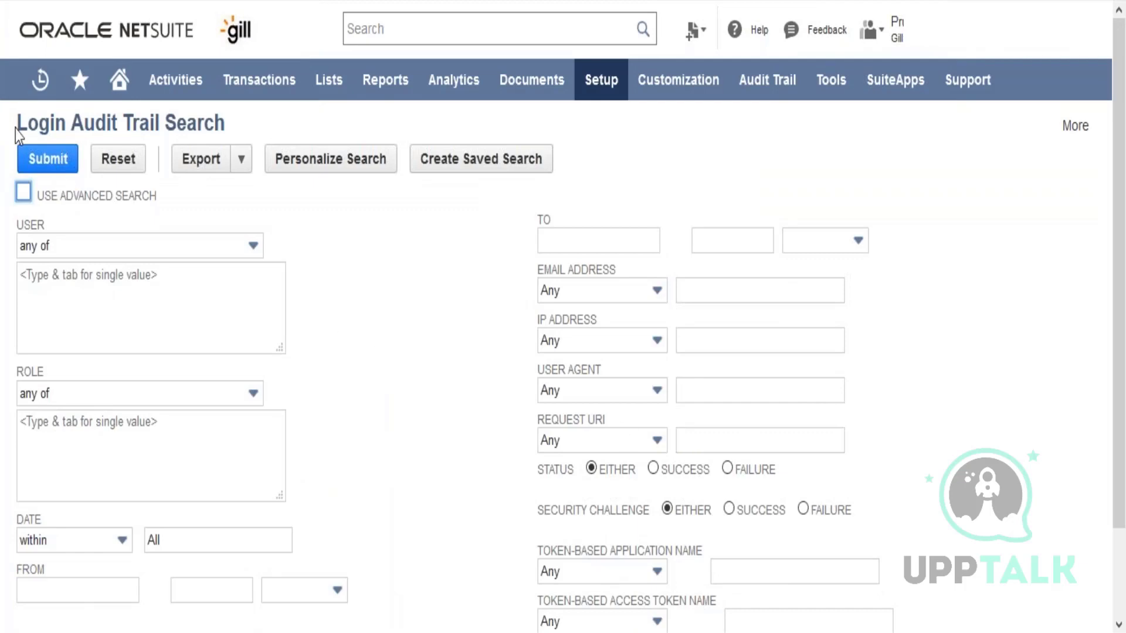
click(42, 164)
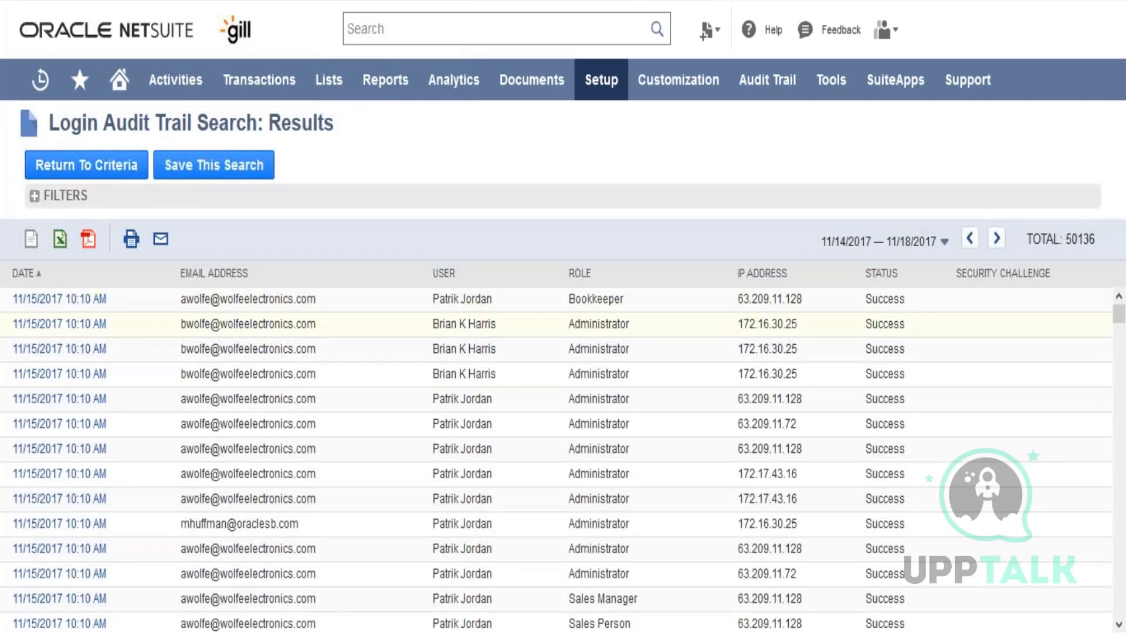
- Sort the login audit trail results by date with the newest logins first
click(38, 278)
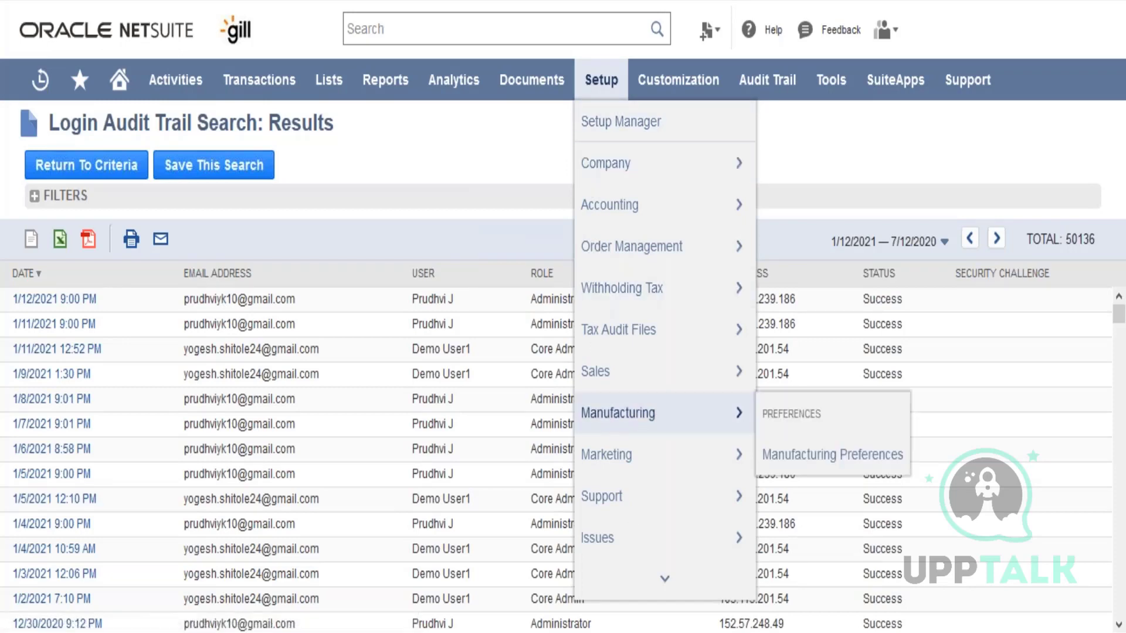
- Set up a role permission comparison of 04: US Controller against 04: Sales Rep, 05: US Purchasing/Inventory Manager and 08: US Marketing & Sales Manager
mouse_move(657, 580)
mouse_move(684, 410)
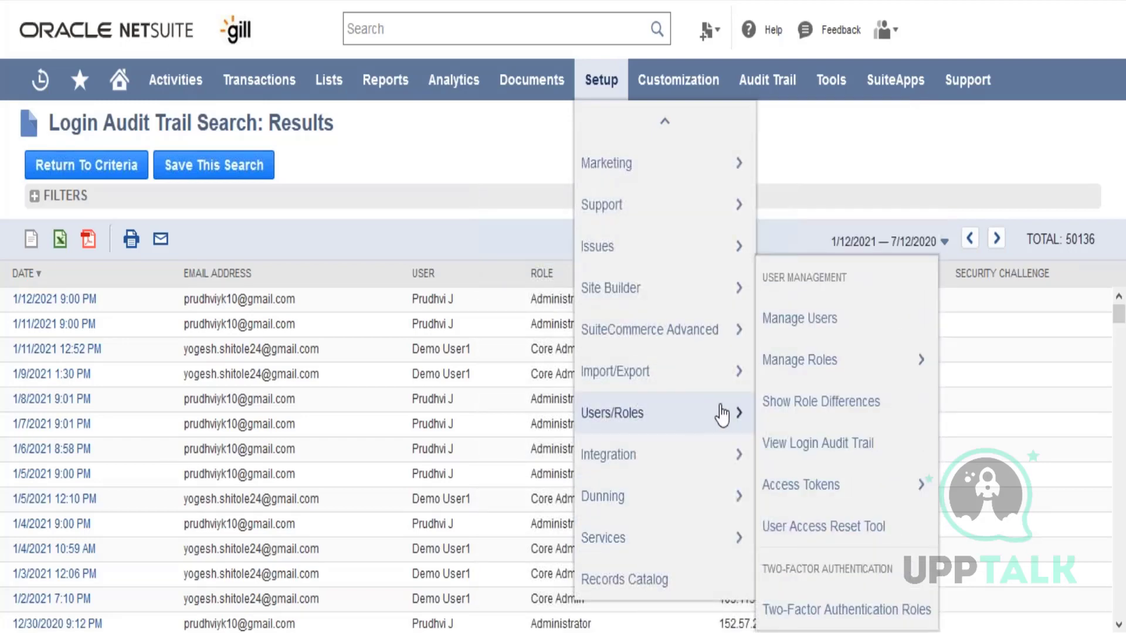
click(786, 410)
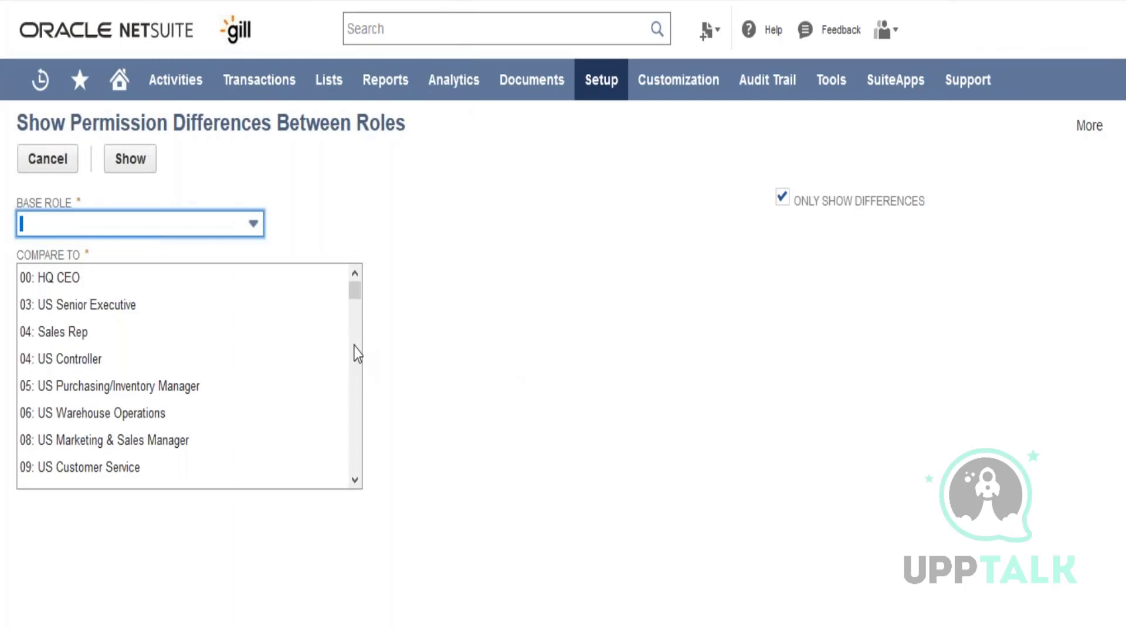
click(200, 227)
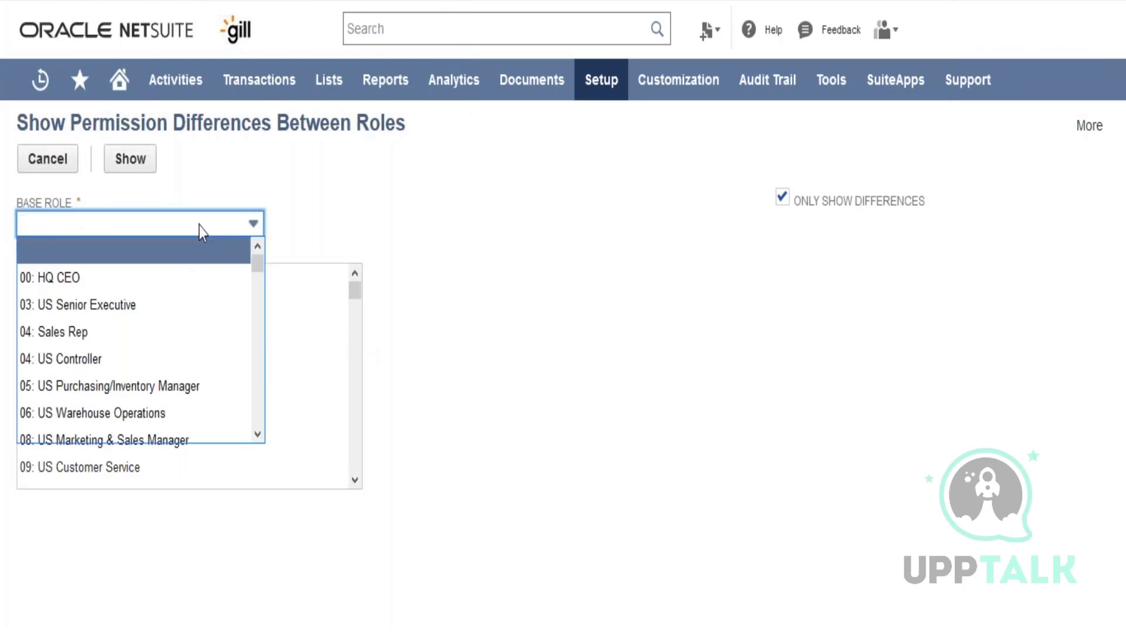
click(184, 361)
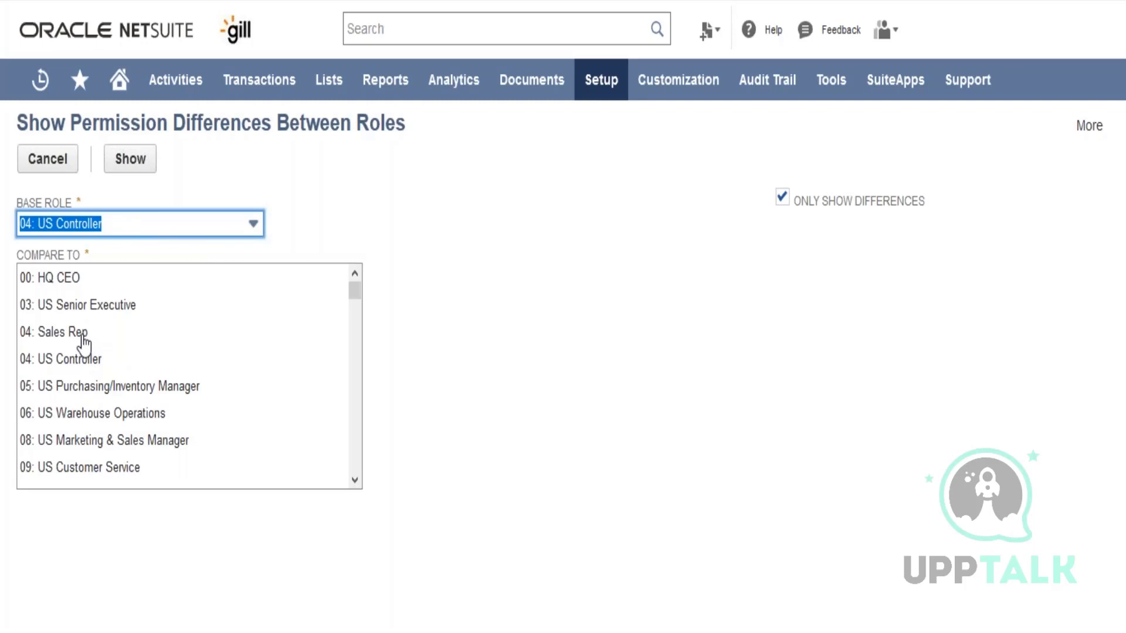
click(83, 336)
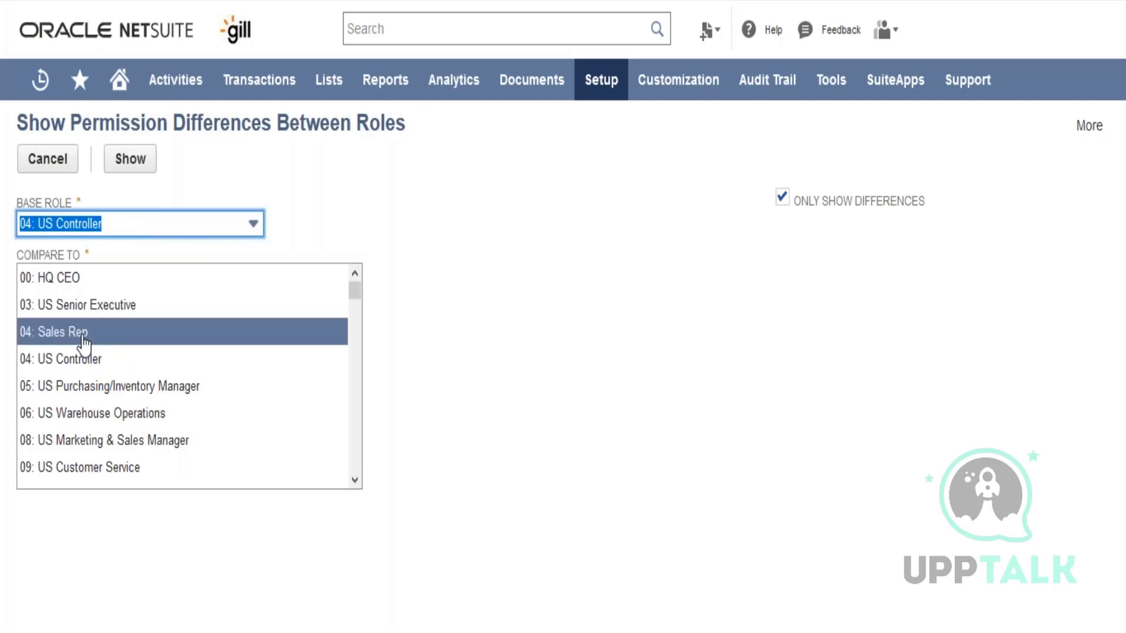
ctrl+click(85, 389)
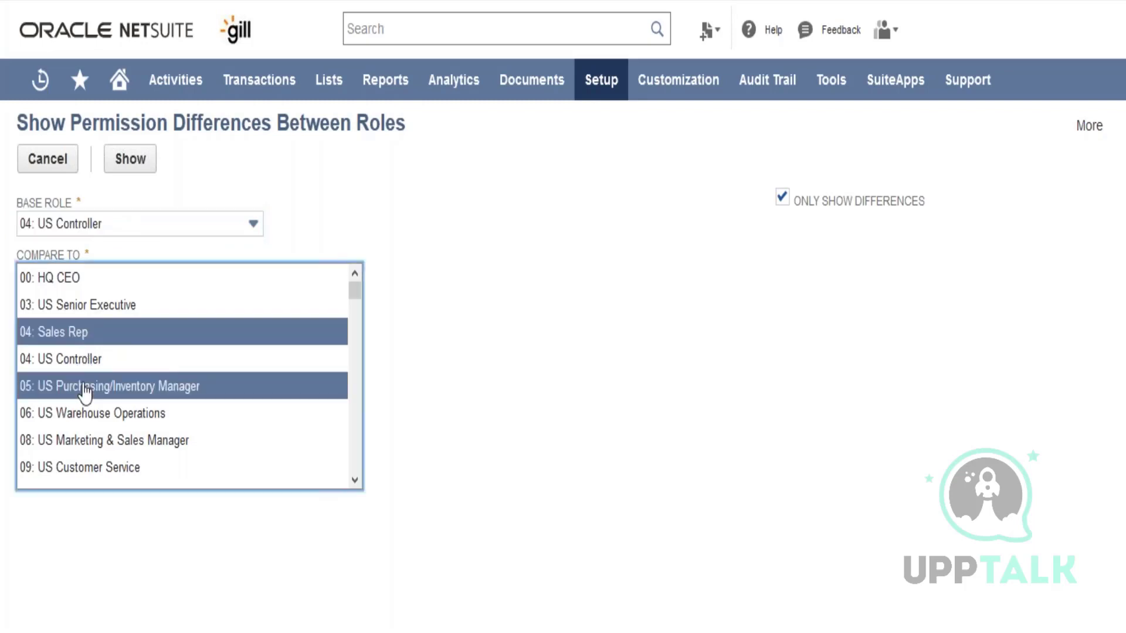
ctrl+click(88, 443)
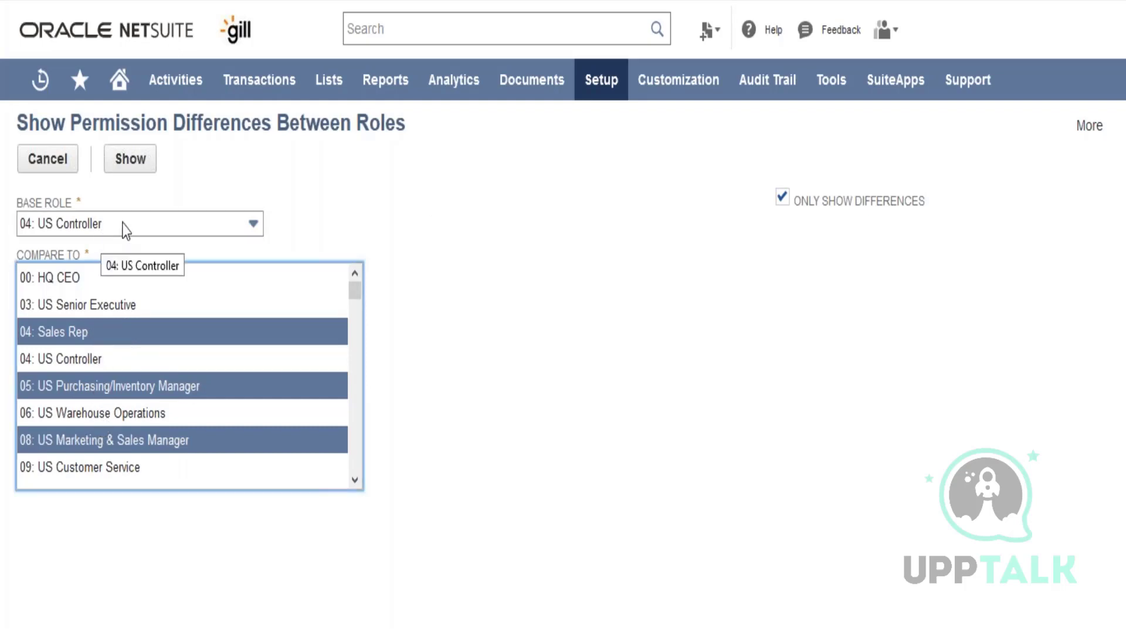
- Turn off the only-show-differences option and display the full permission comparison for the selected roles
click(782, 198)
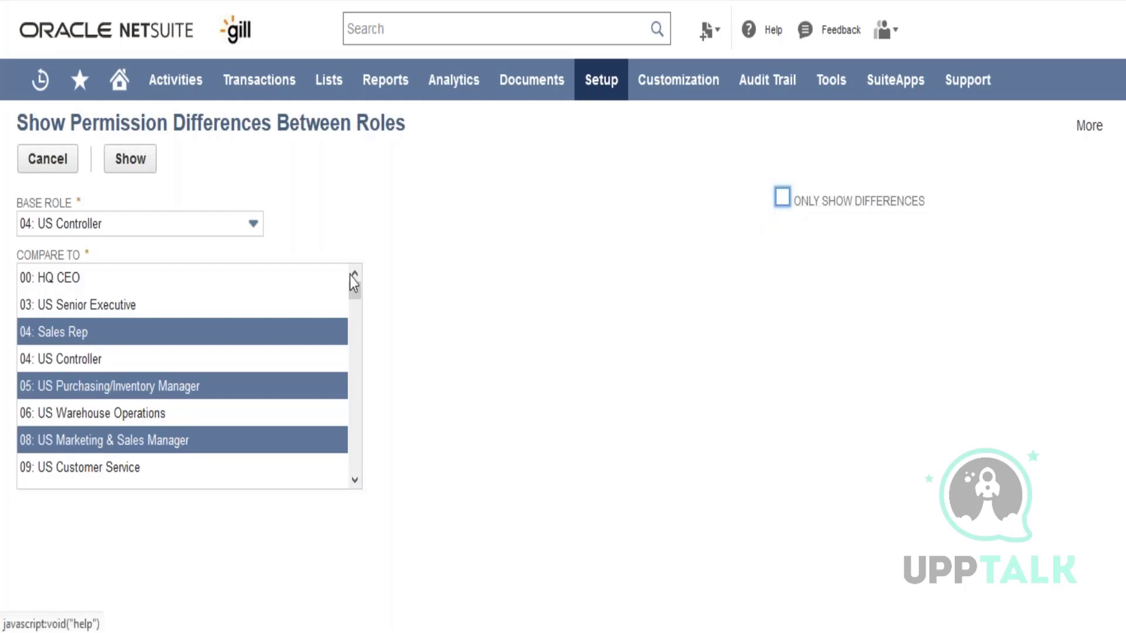
click(136, 166)
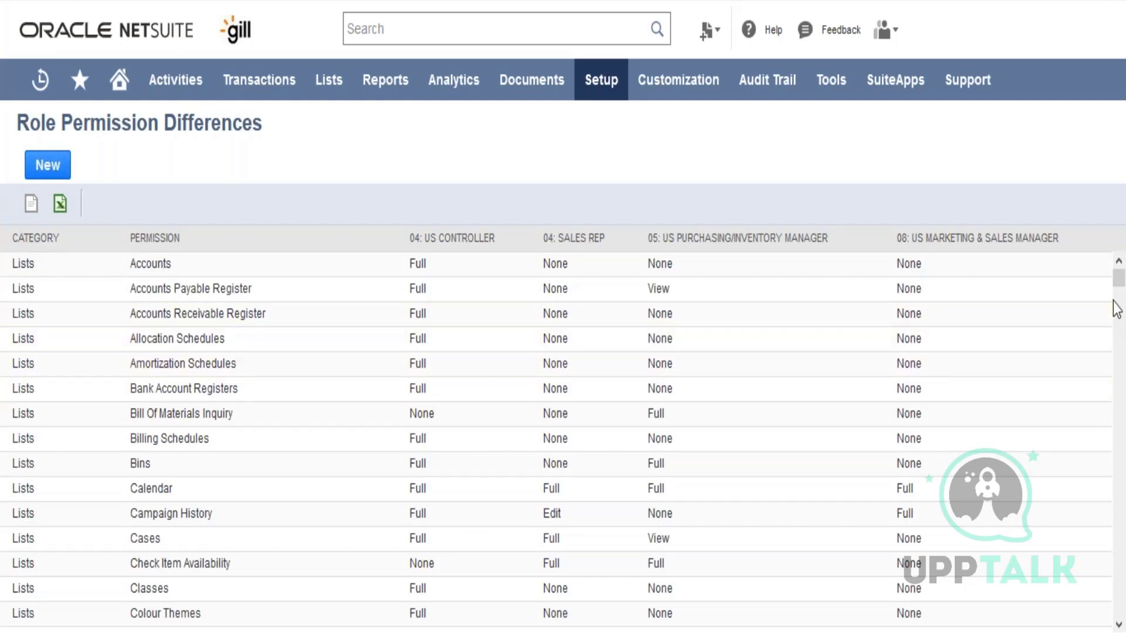
mouse_move(1120, 287)
mouse_down()
mouse_move(1124, 524)
mouse_move(1120, 277)
mouse_up()
drag(924, 265, 899, 263)
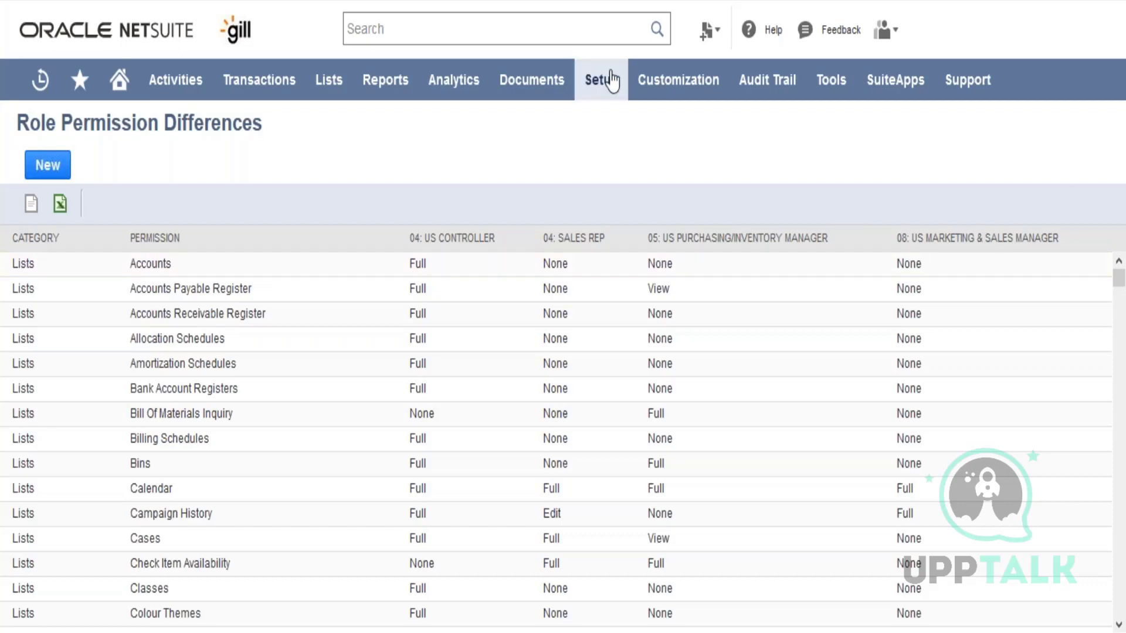
- Show only the permission differences between base role 04: US Controller and 04: Sales Rep, 05: US Purchasing/Inventory Manager and 06: US Warehouse Operations
mouse_move(611, 80)
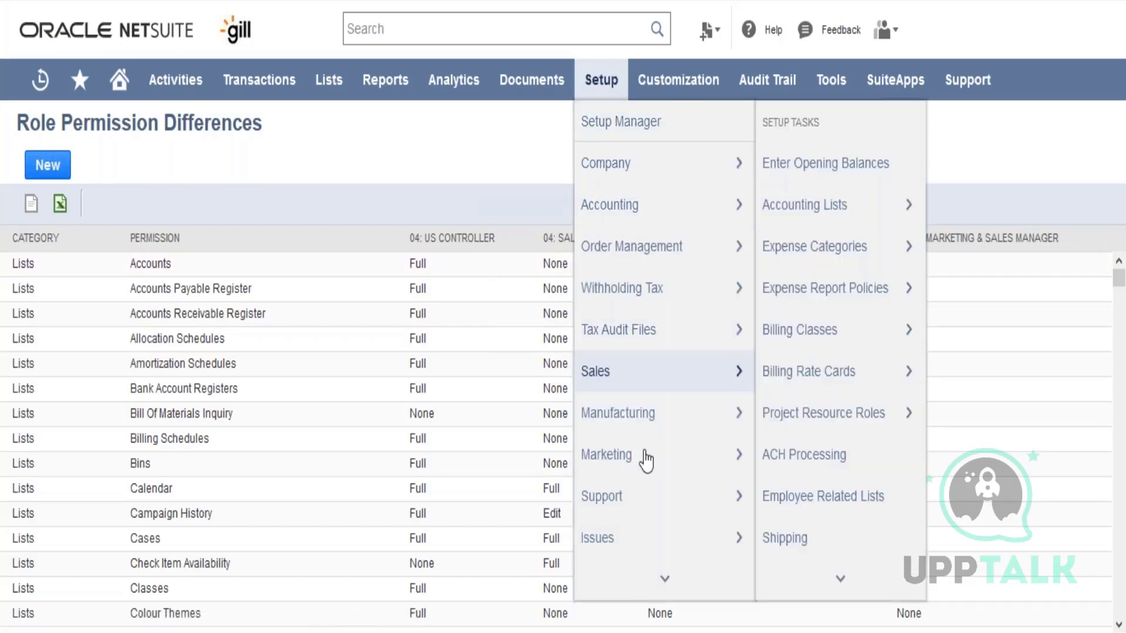
mouse_move(645, 461)
mouse_move(650, 497)
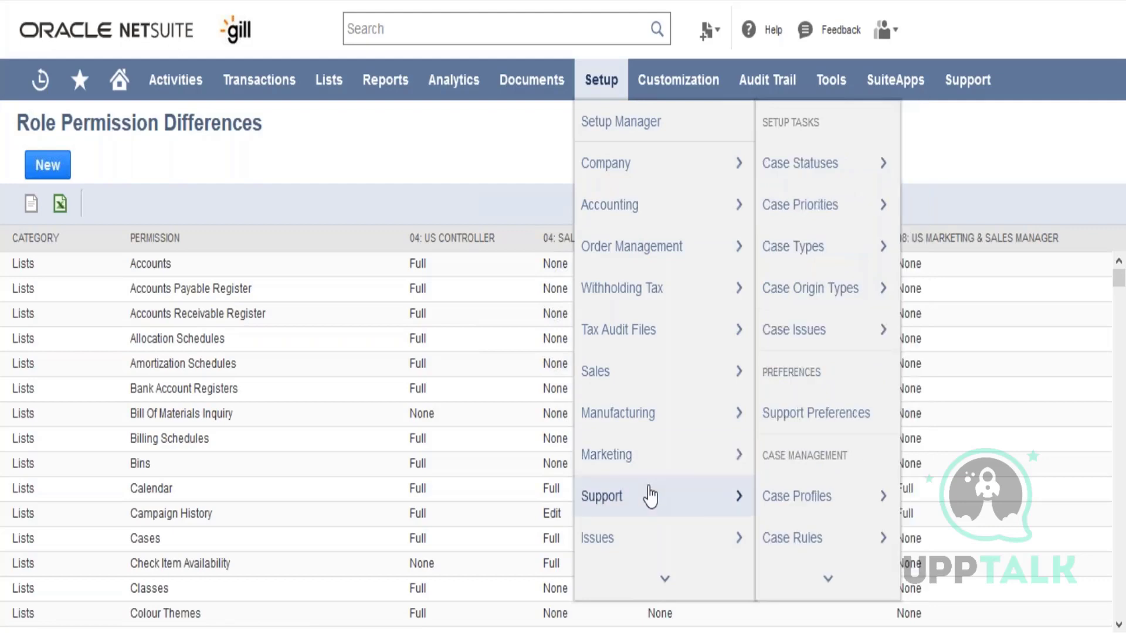
mouse_move(680, 542)
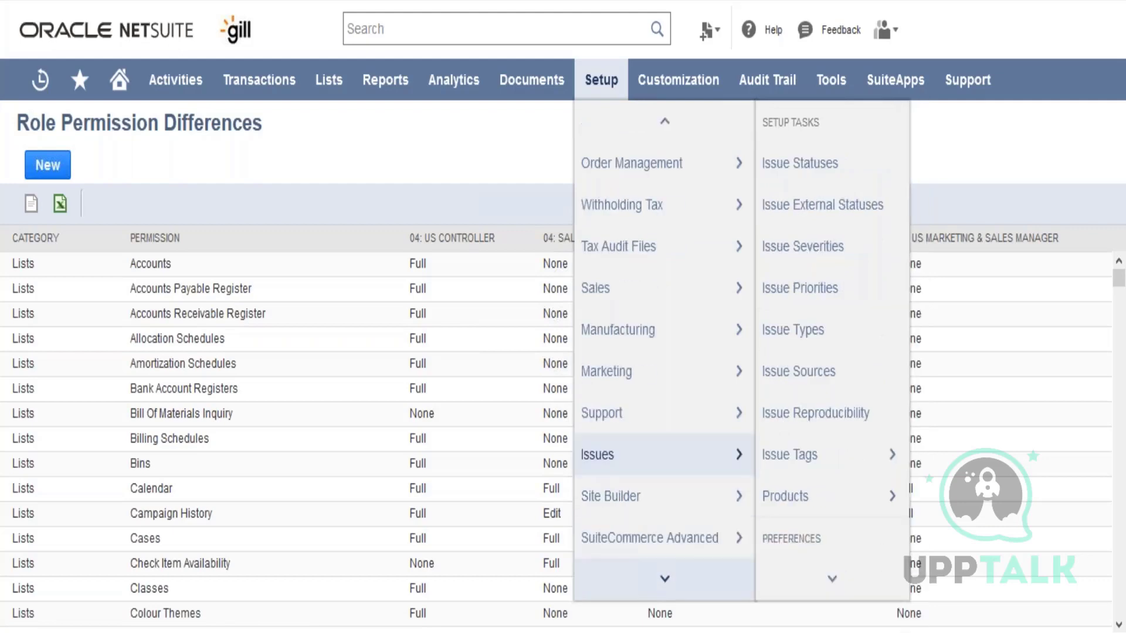
mouse_move(704, 458)
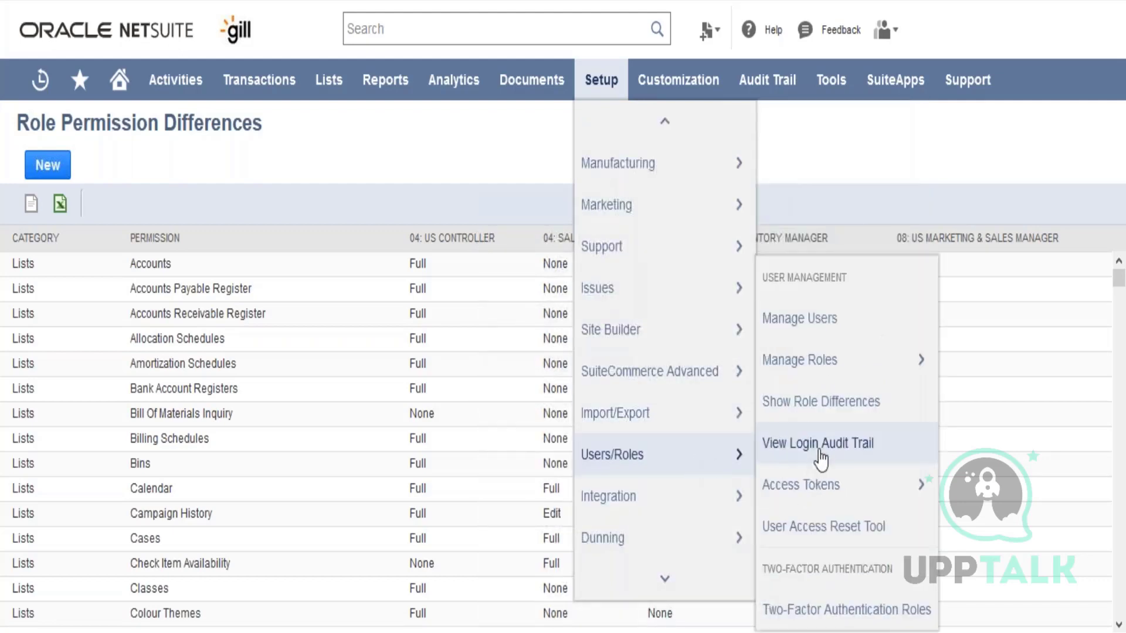
click(819, 402)
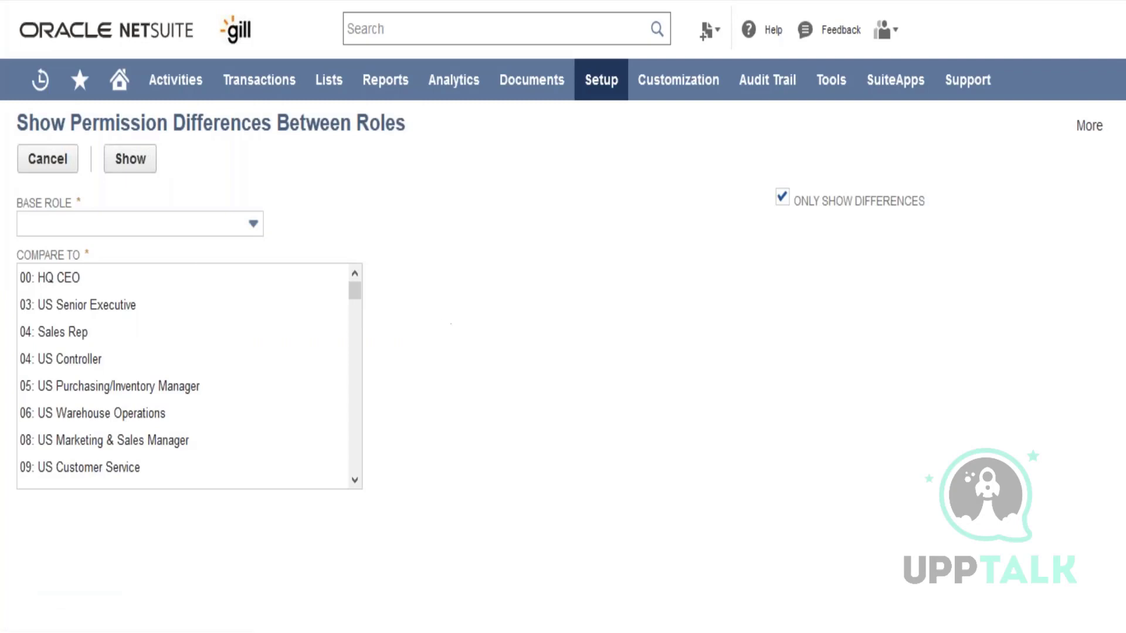
click(176, 230)
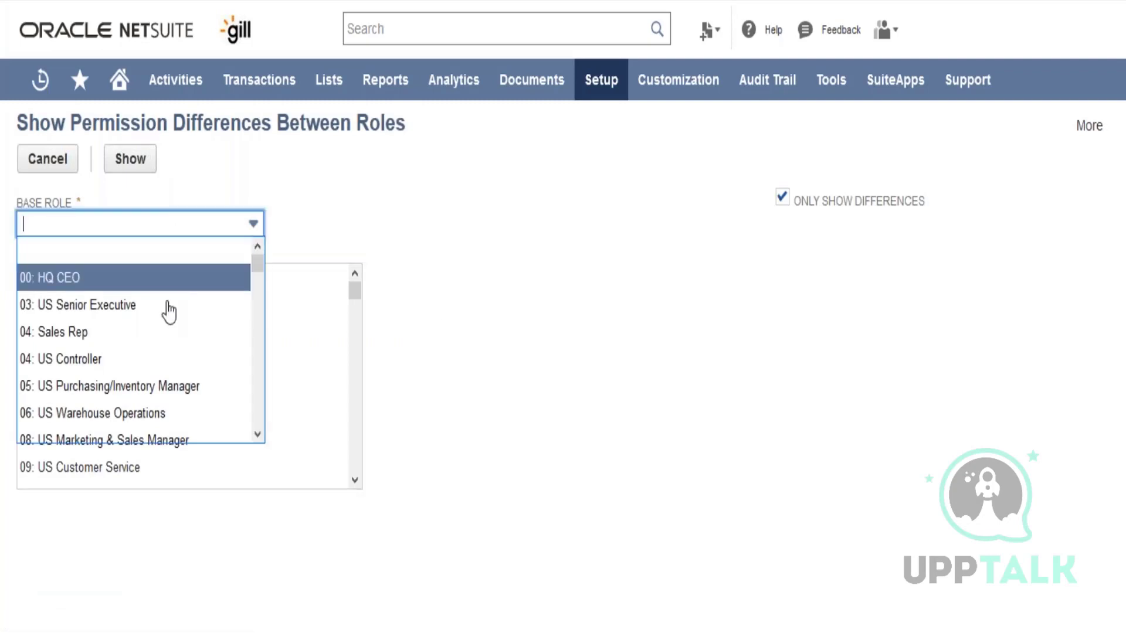
click(162, 358)
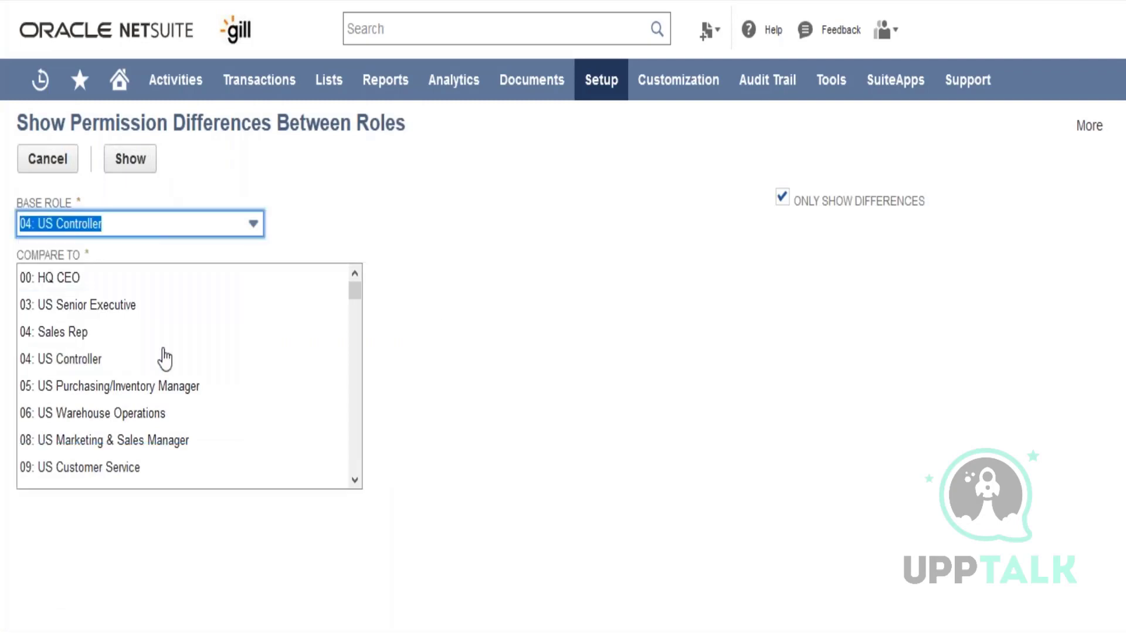
click(76, 339)
ctrl+click(86, 391)
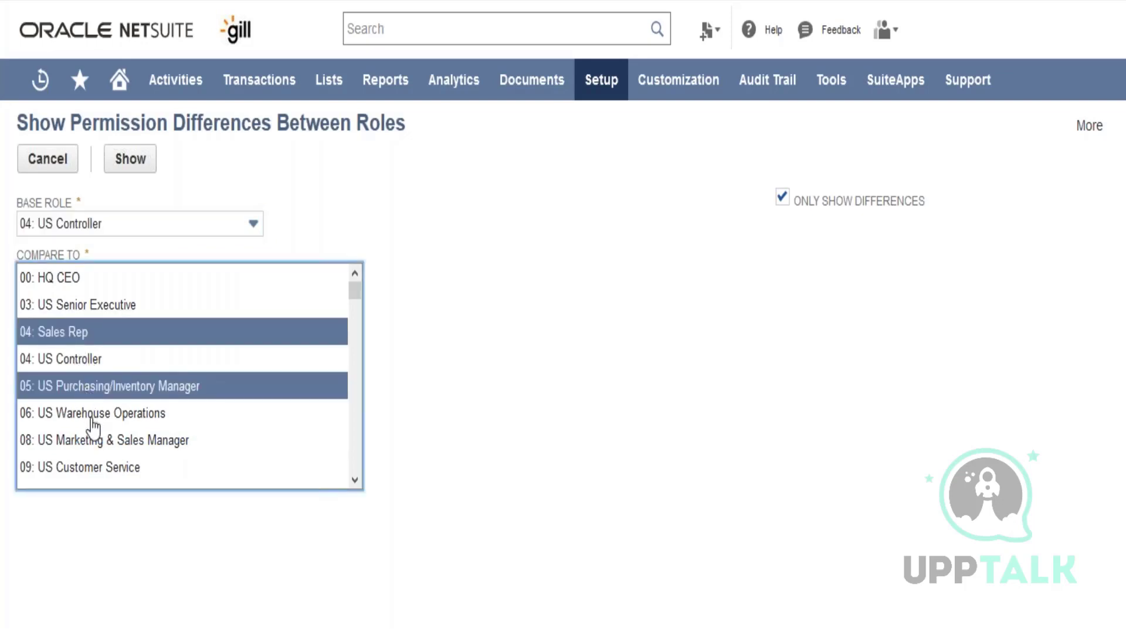
ctrl+click(89, 417)
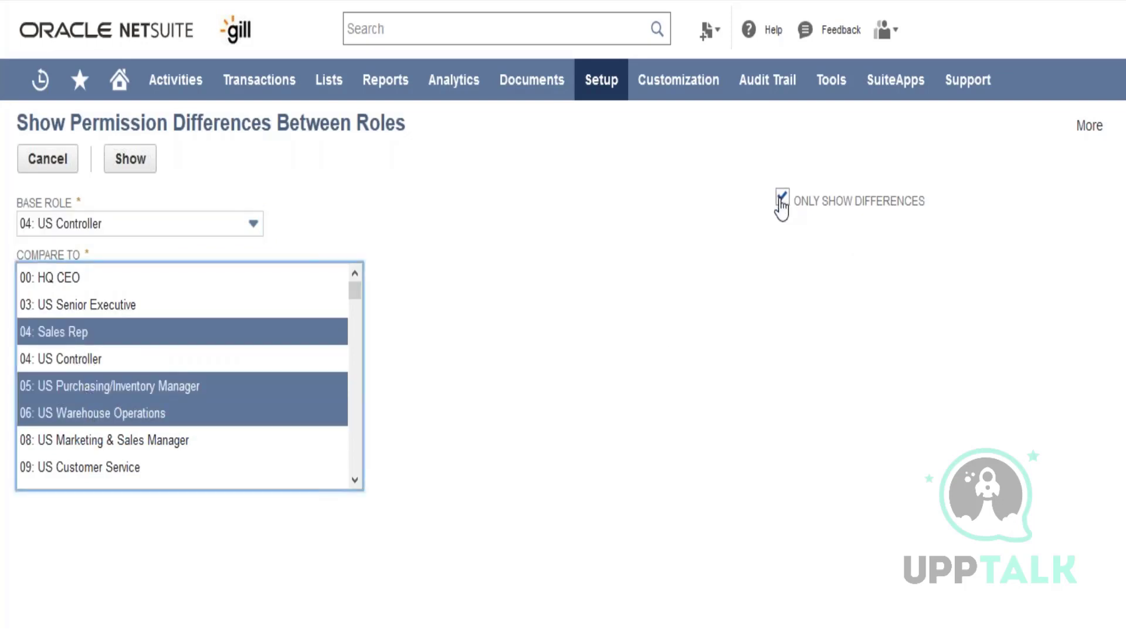
click(130, 159)
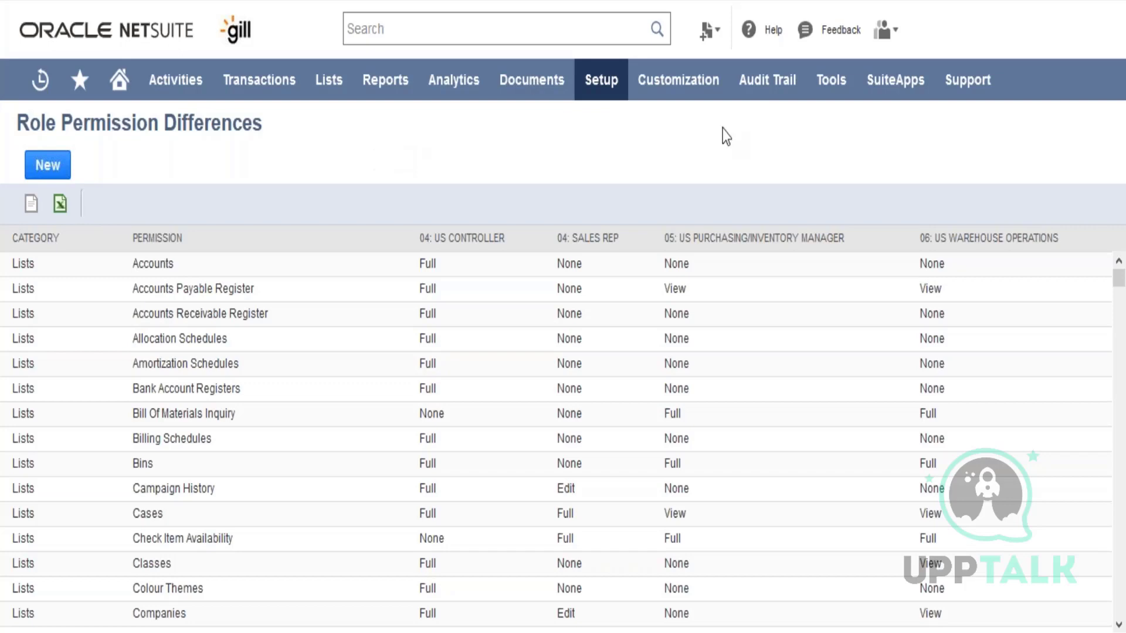
mouse_move(605, 89)
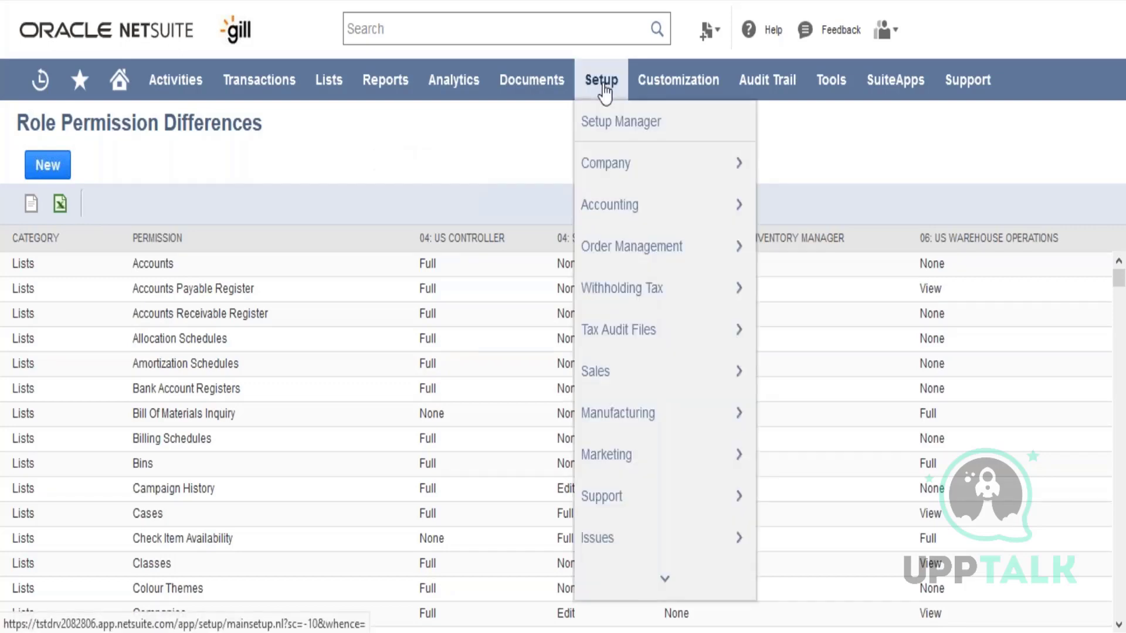
mouse_move(661, 581)
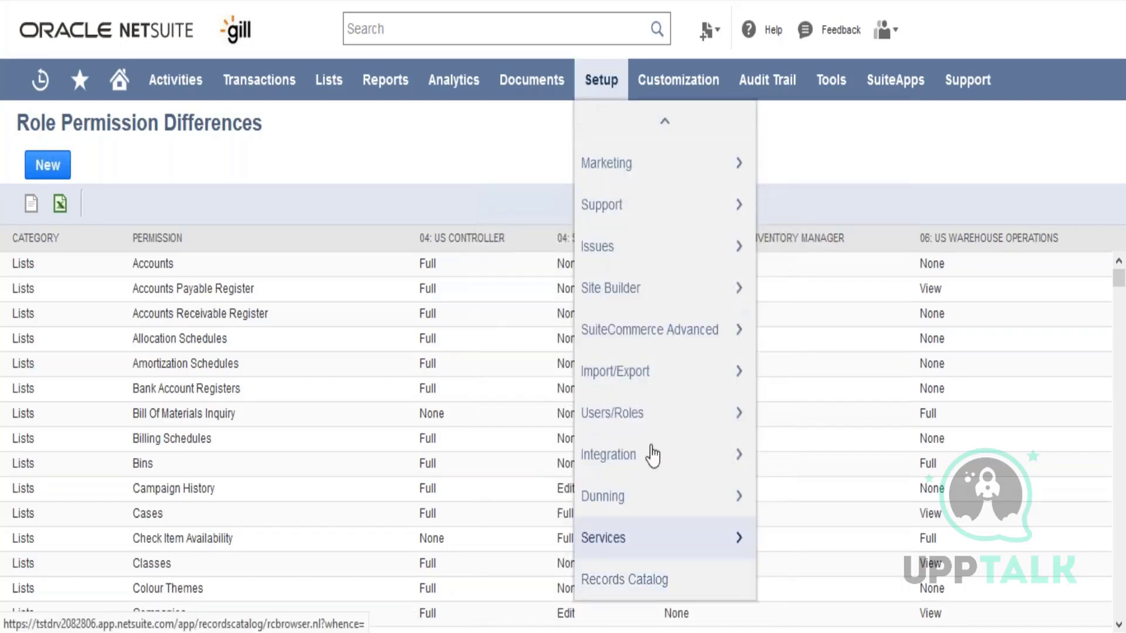
mouse_move(684, 415)
mouse_move(879, 354)
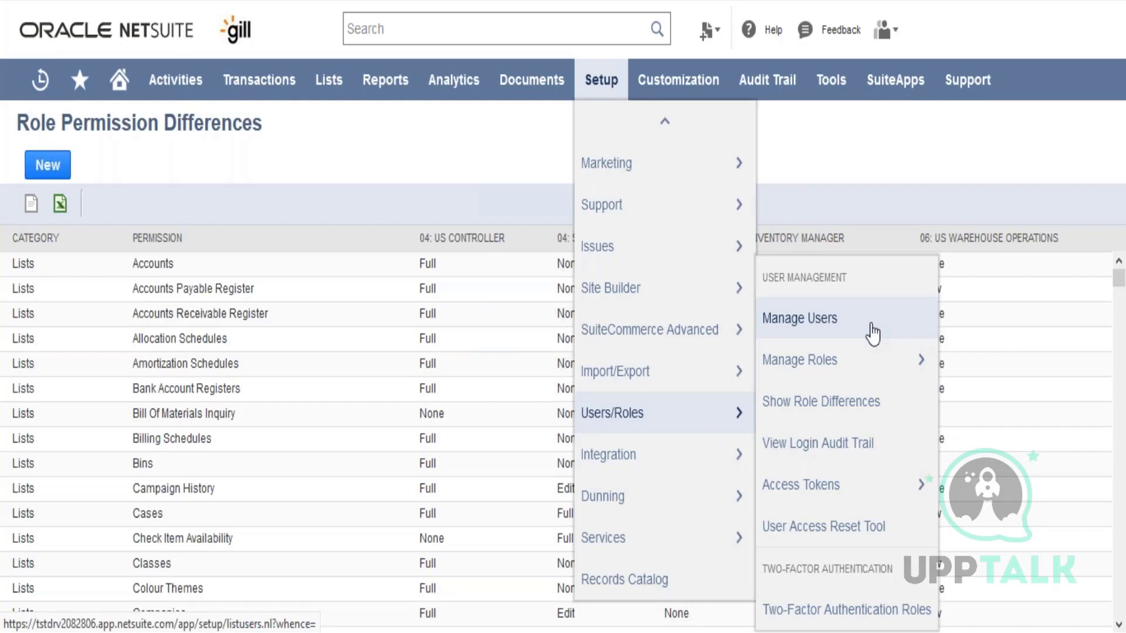
mouse_move(874, 386)
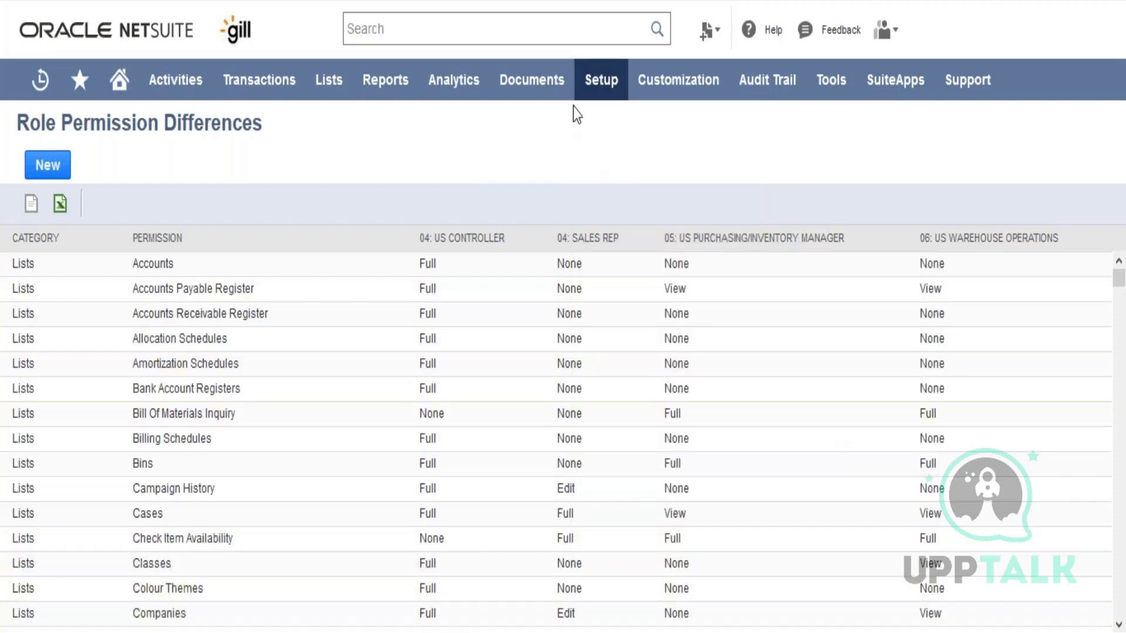
- Set the 00: HQ CEO role to 2FA authentication required in the Two-Factor Authentication Roles list
scroll(663, 538, down, 1)
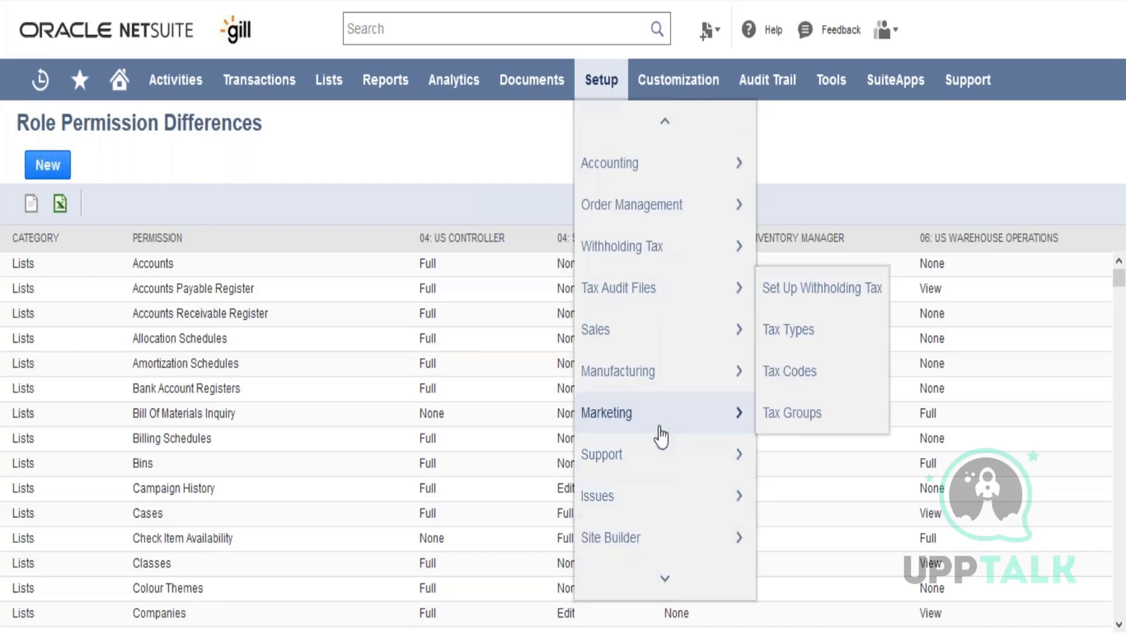
mouse_move(661, 435)
scroll(679, 533, down, 6)
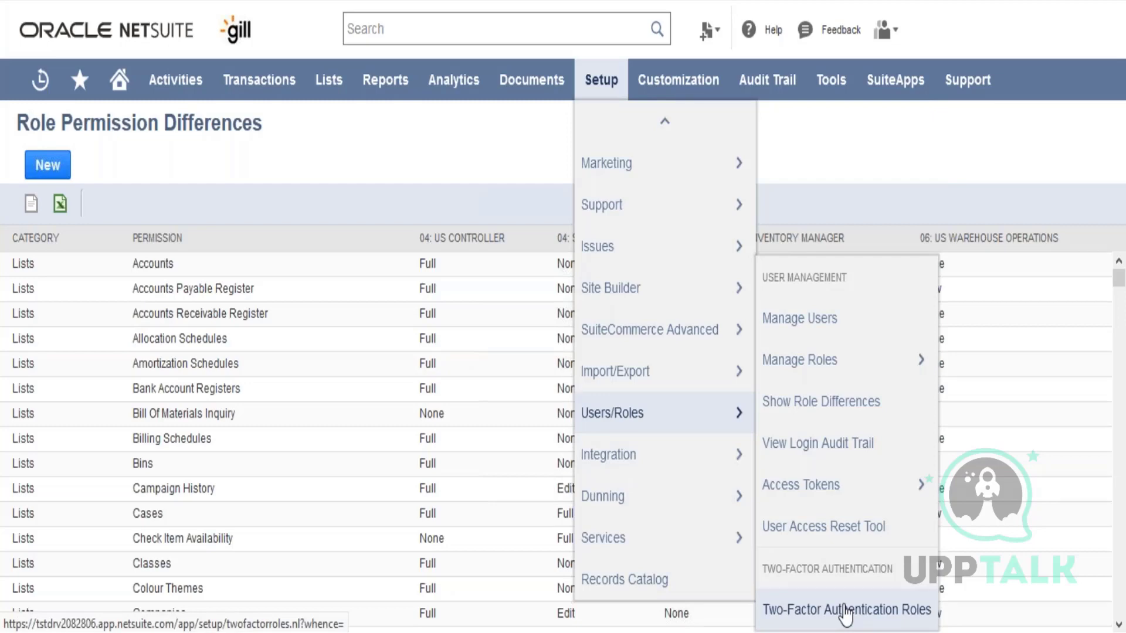
click(847, 610)
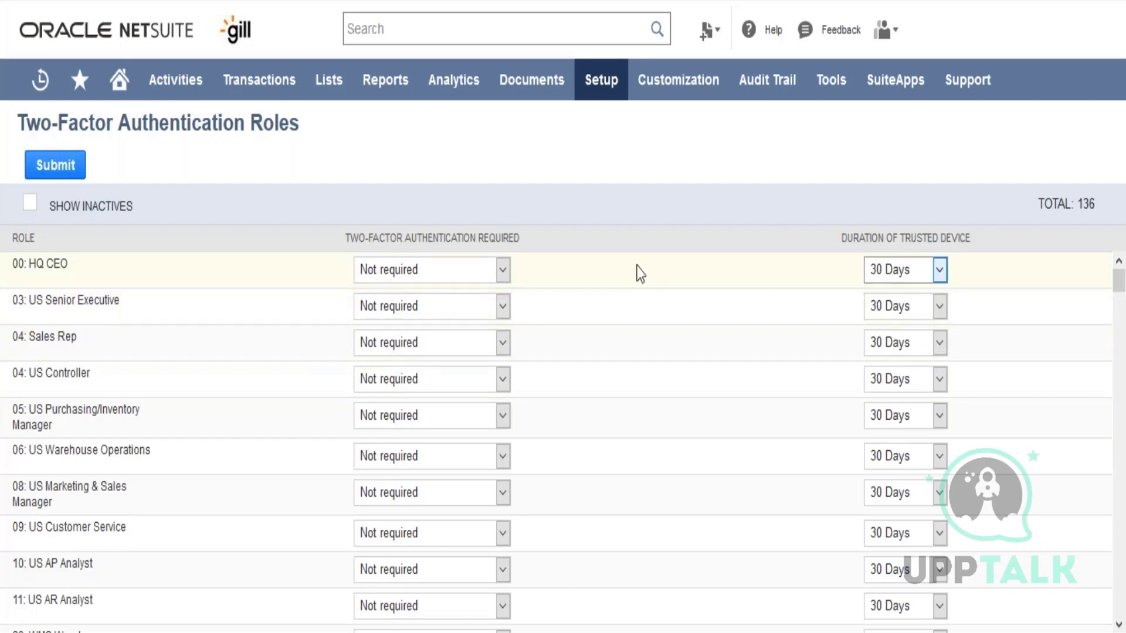
click(434, 279)
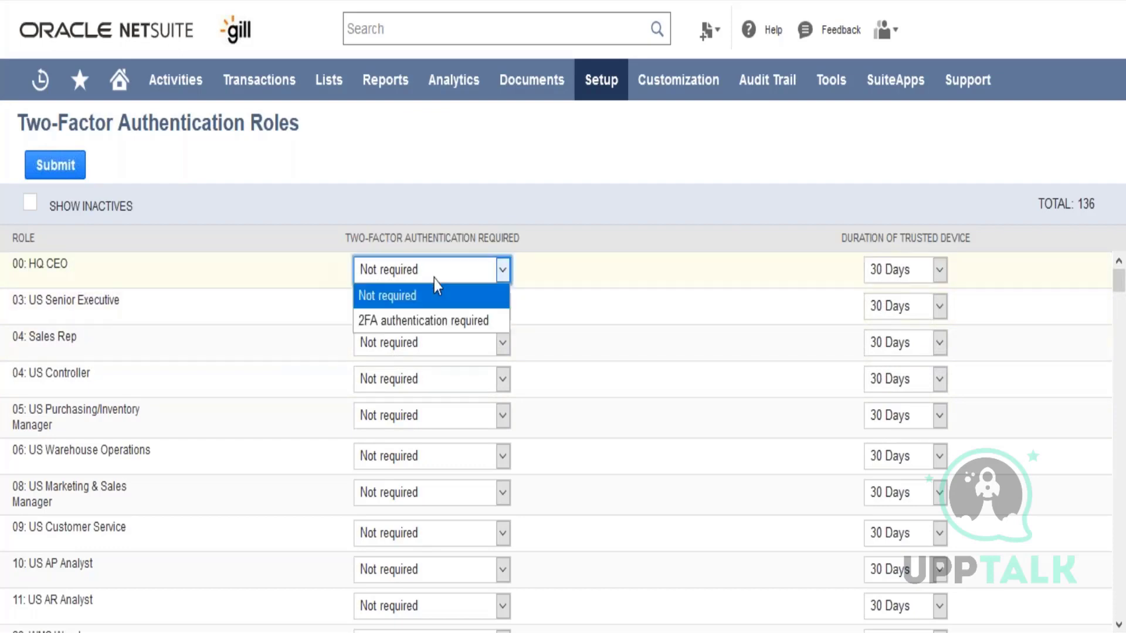
click(438, 320)
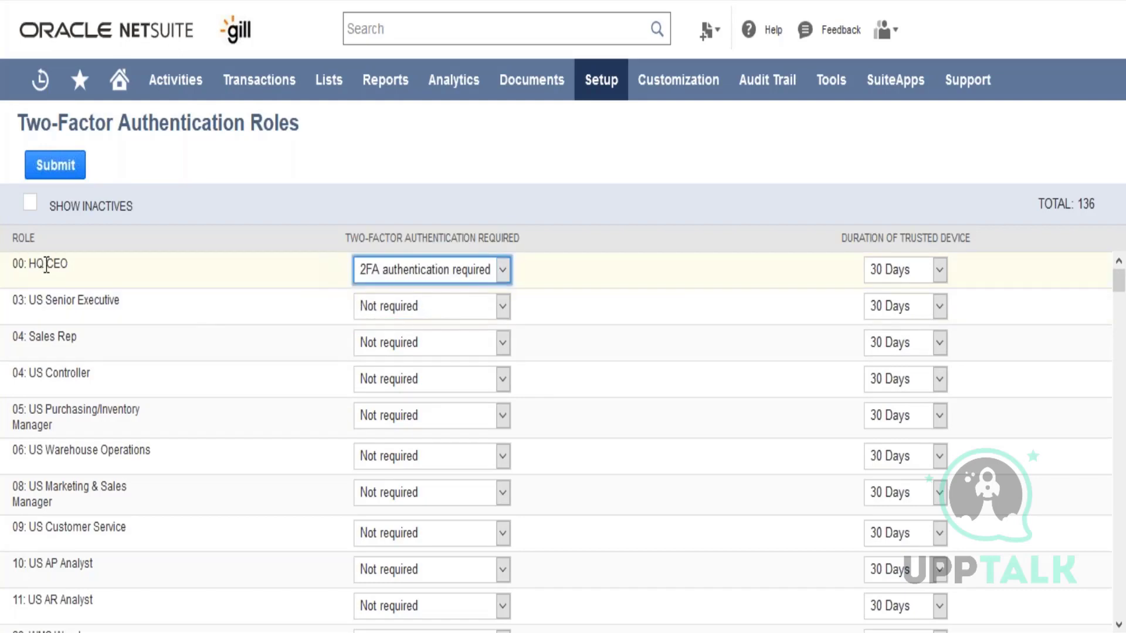
- Review the trusted device duration options for the 00: HQ CEO role, keeping 30 Days, and open the help
click(905, 277)
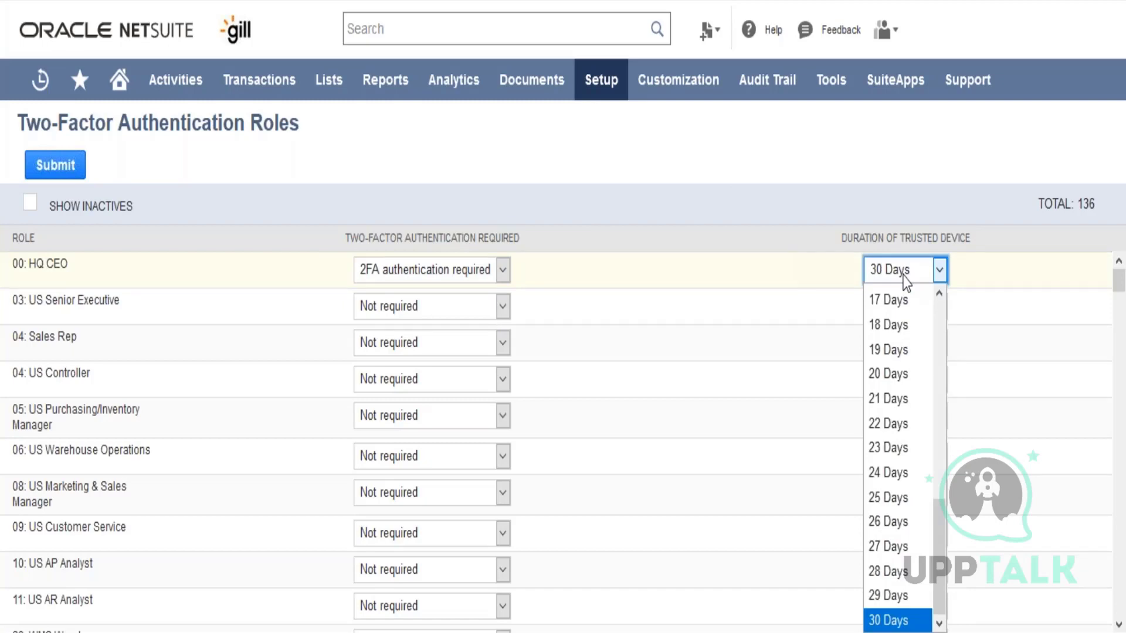
click(907, 282)
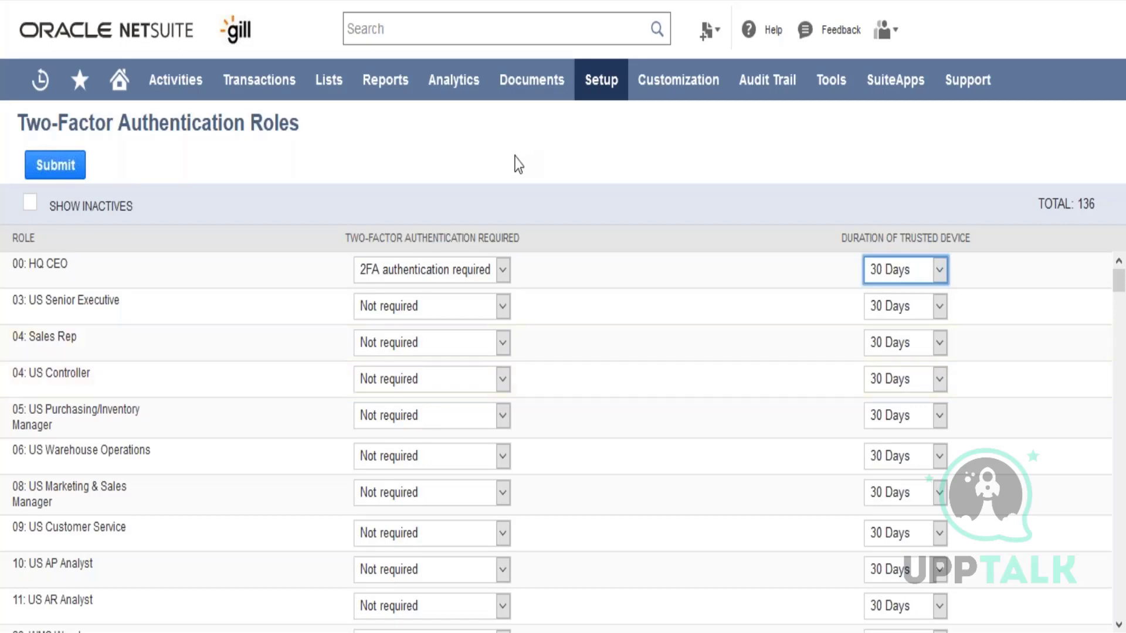
click(770, 31)
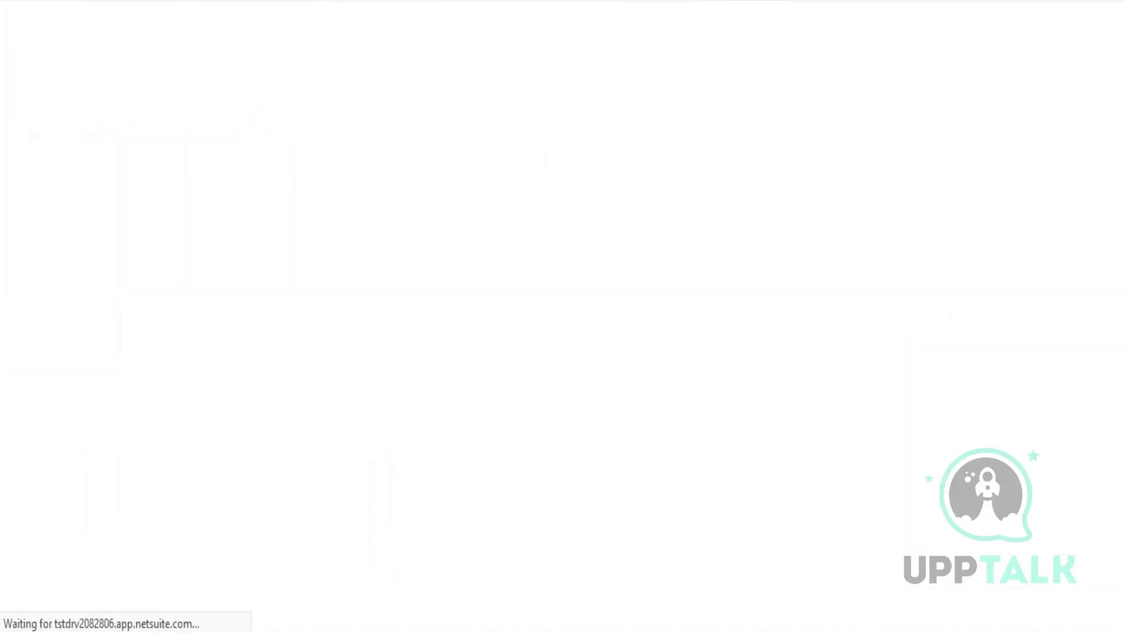